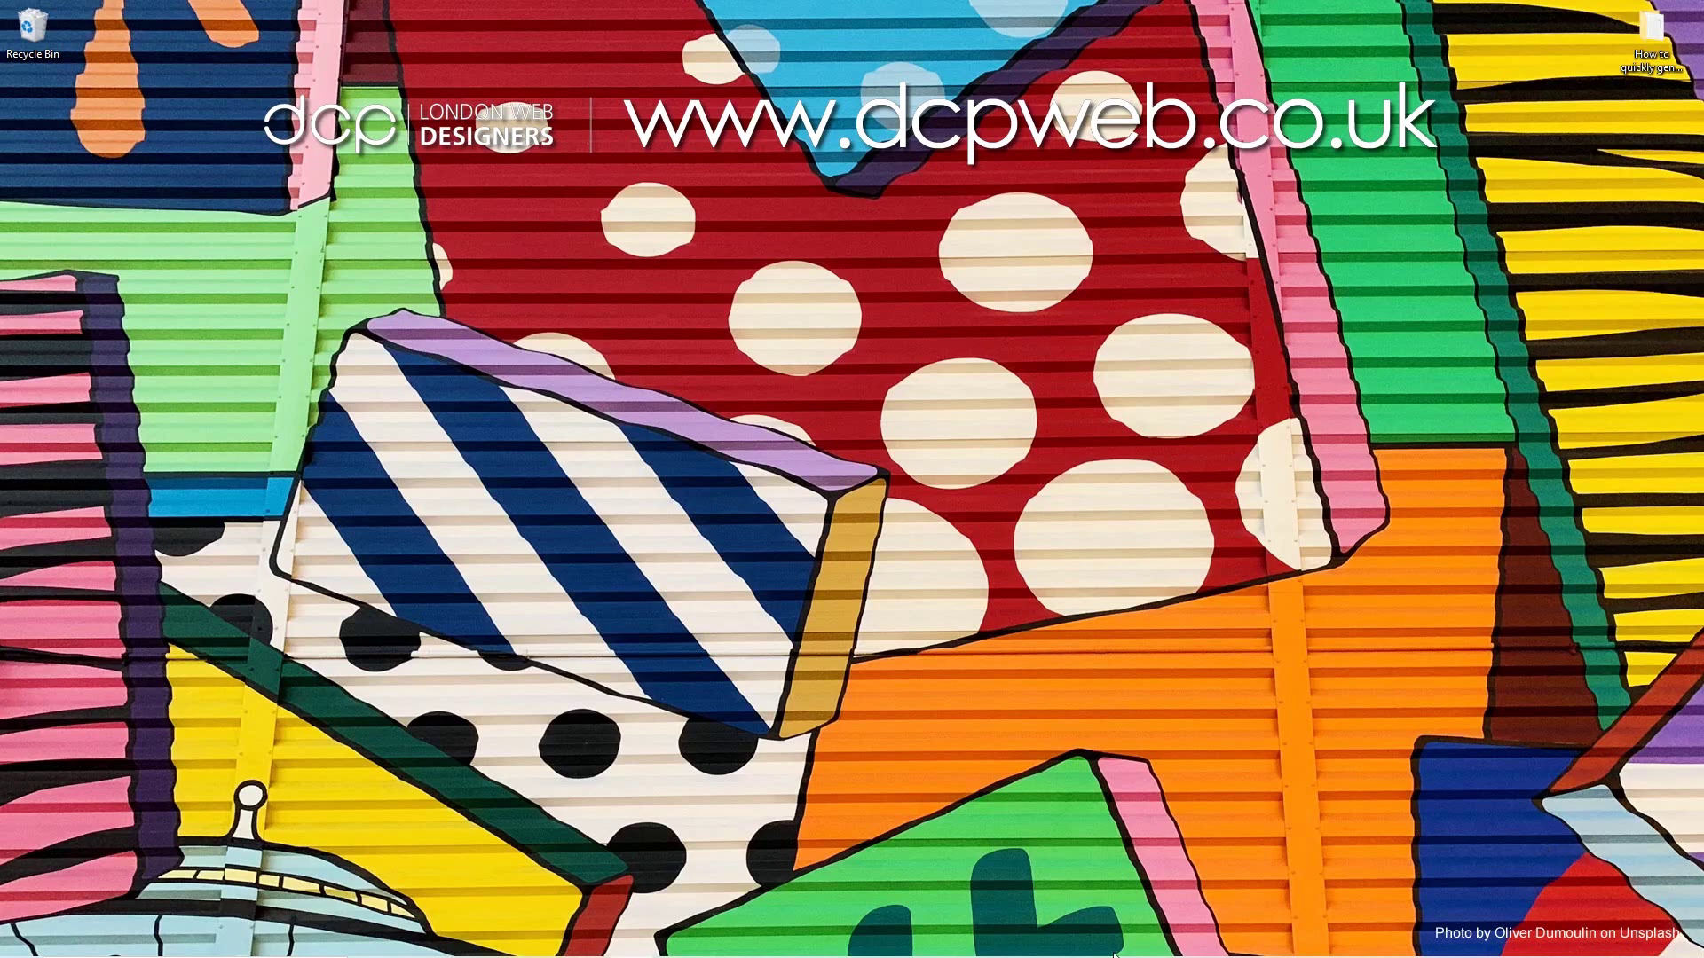
Restore the Chrome window showing the Rapidtags generator page.
left_click(1282, 941)
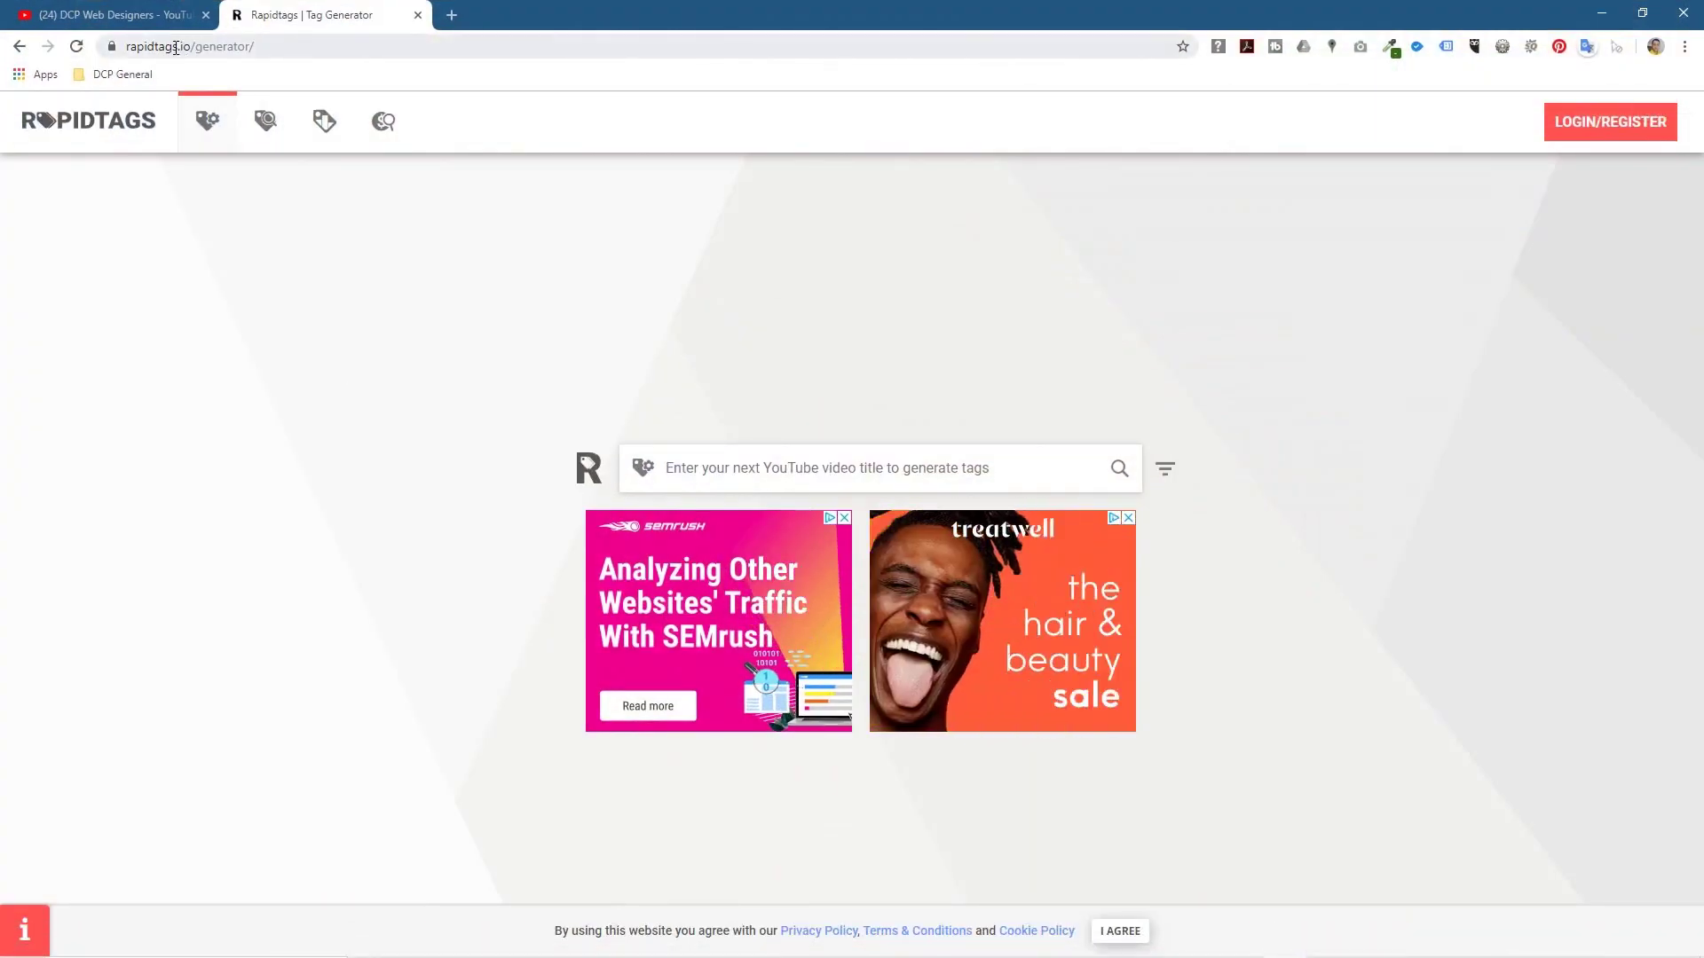
Load the Rapidtags home page and open its free tag generator tool.
left_click_drag(191, 46, 437, 76)
key("BackSpace")
key("Return")
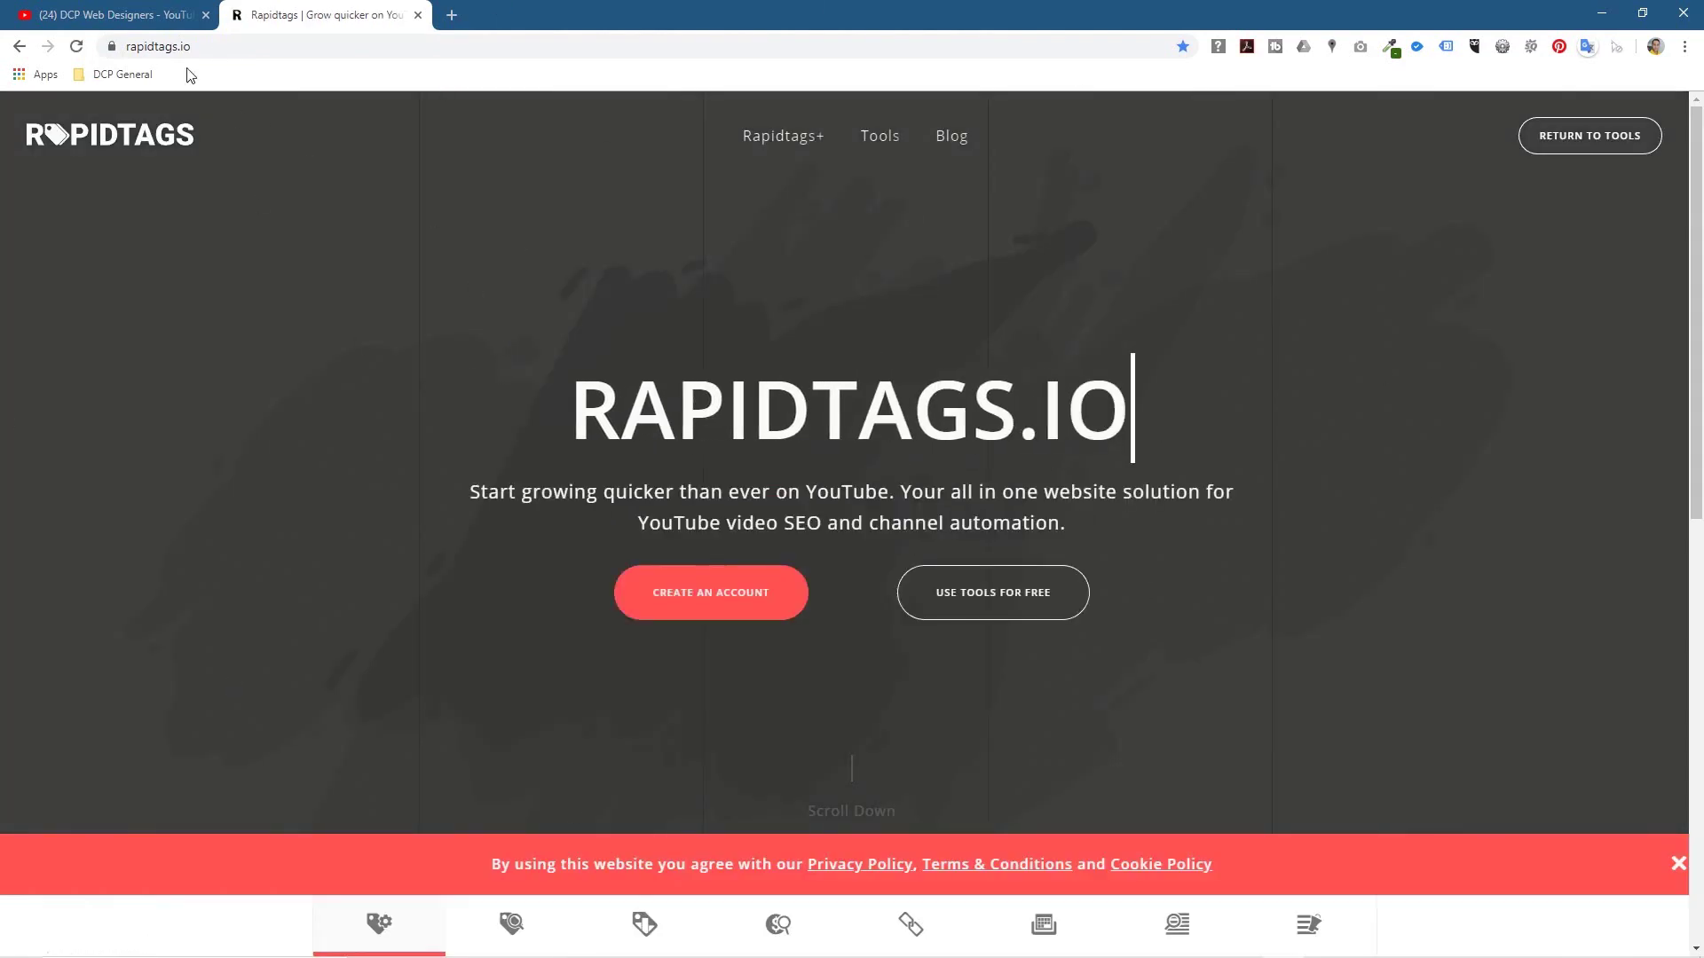
left_click(994, 594)
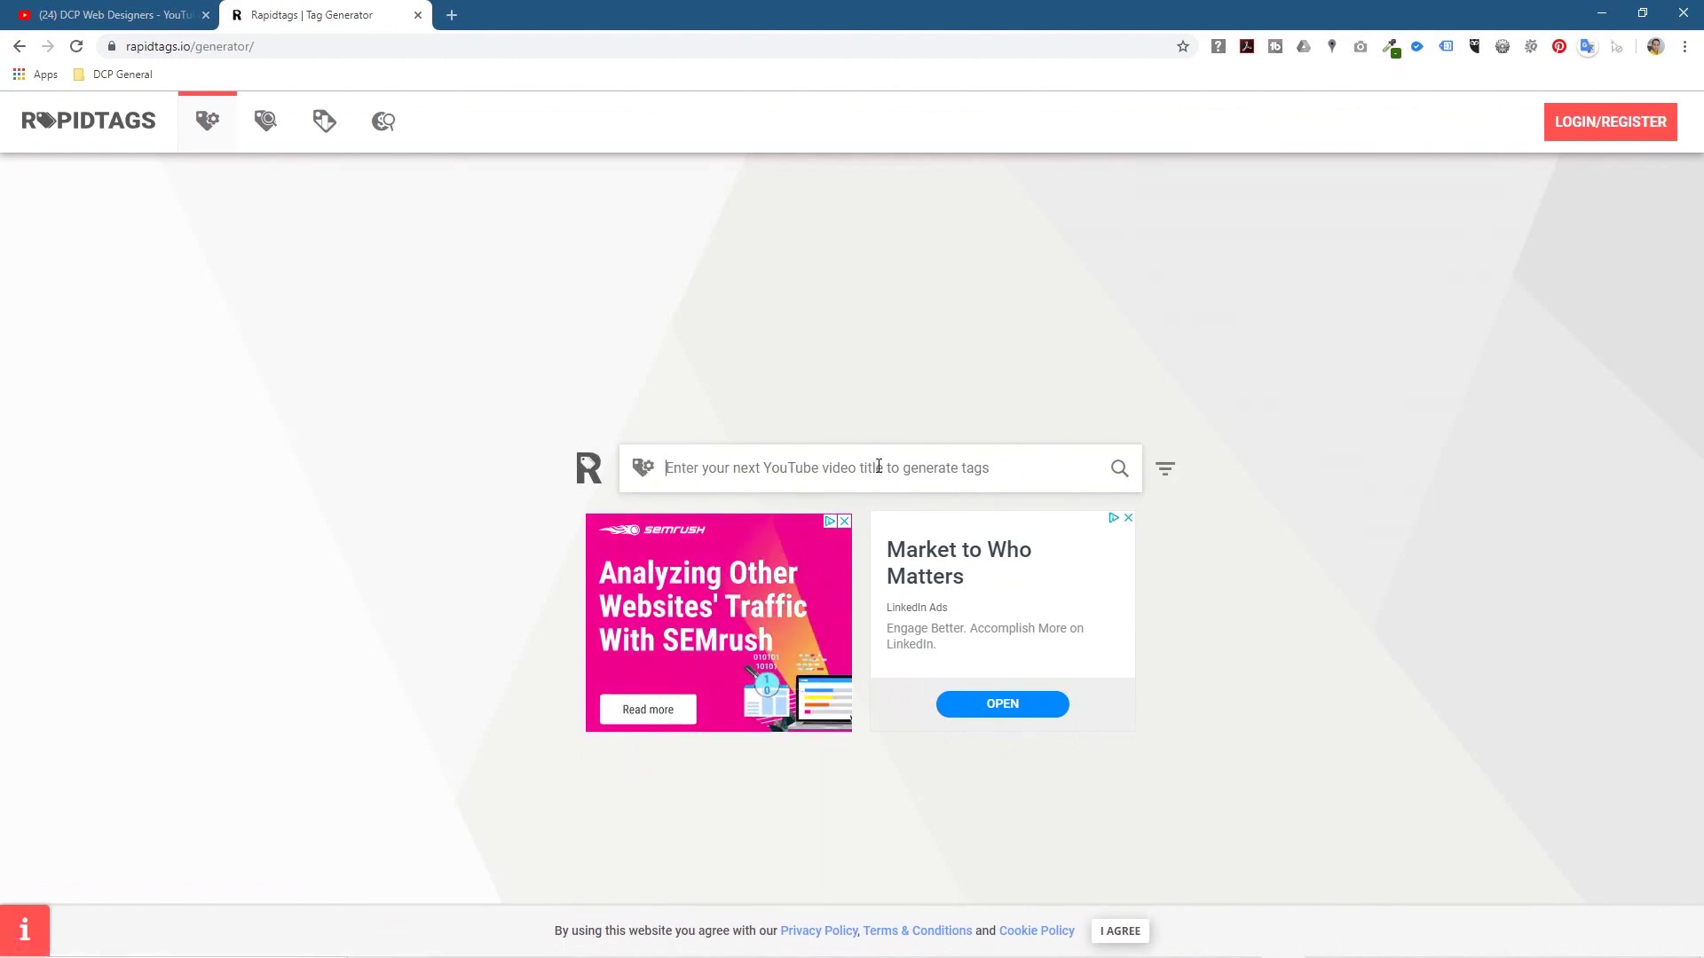
Generate tags for the title 'bookkeeping for small business'.
type("busin")
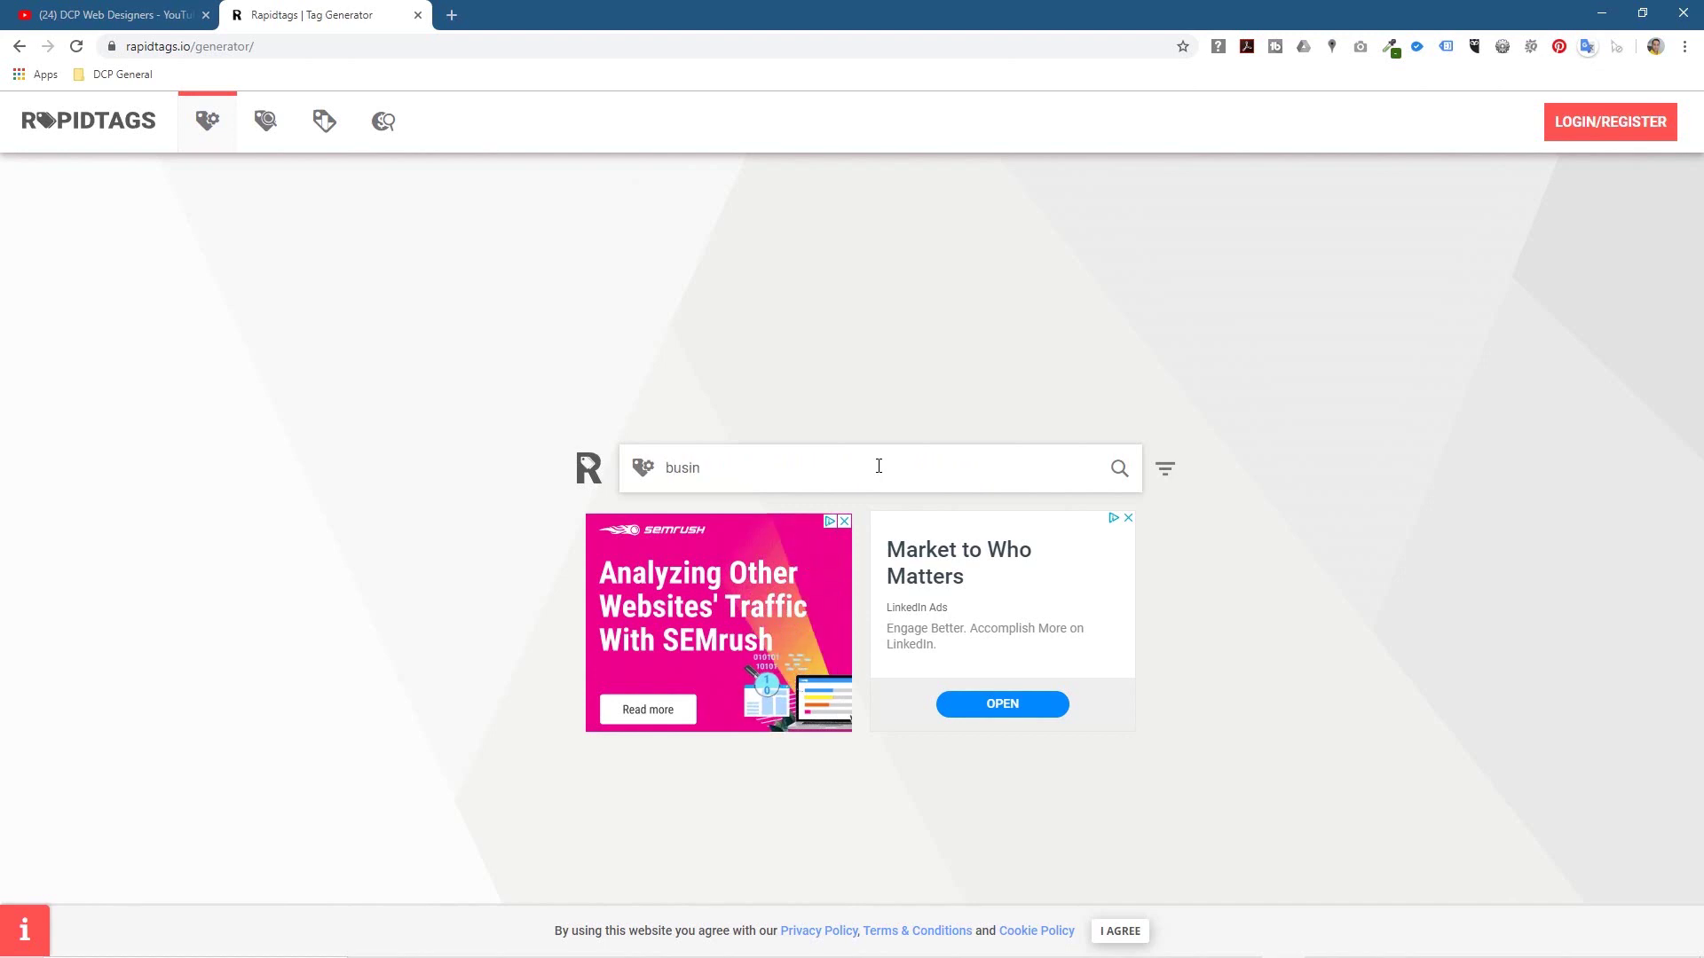
key("BackSpace")
key("BackSpace")
key("BackSpace")
key("BackSpace")
key("BackSpace")
type("boook")
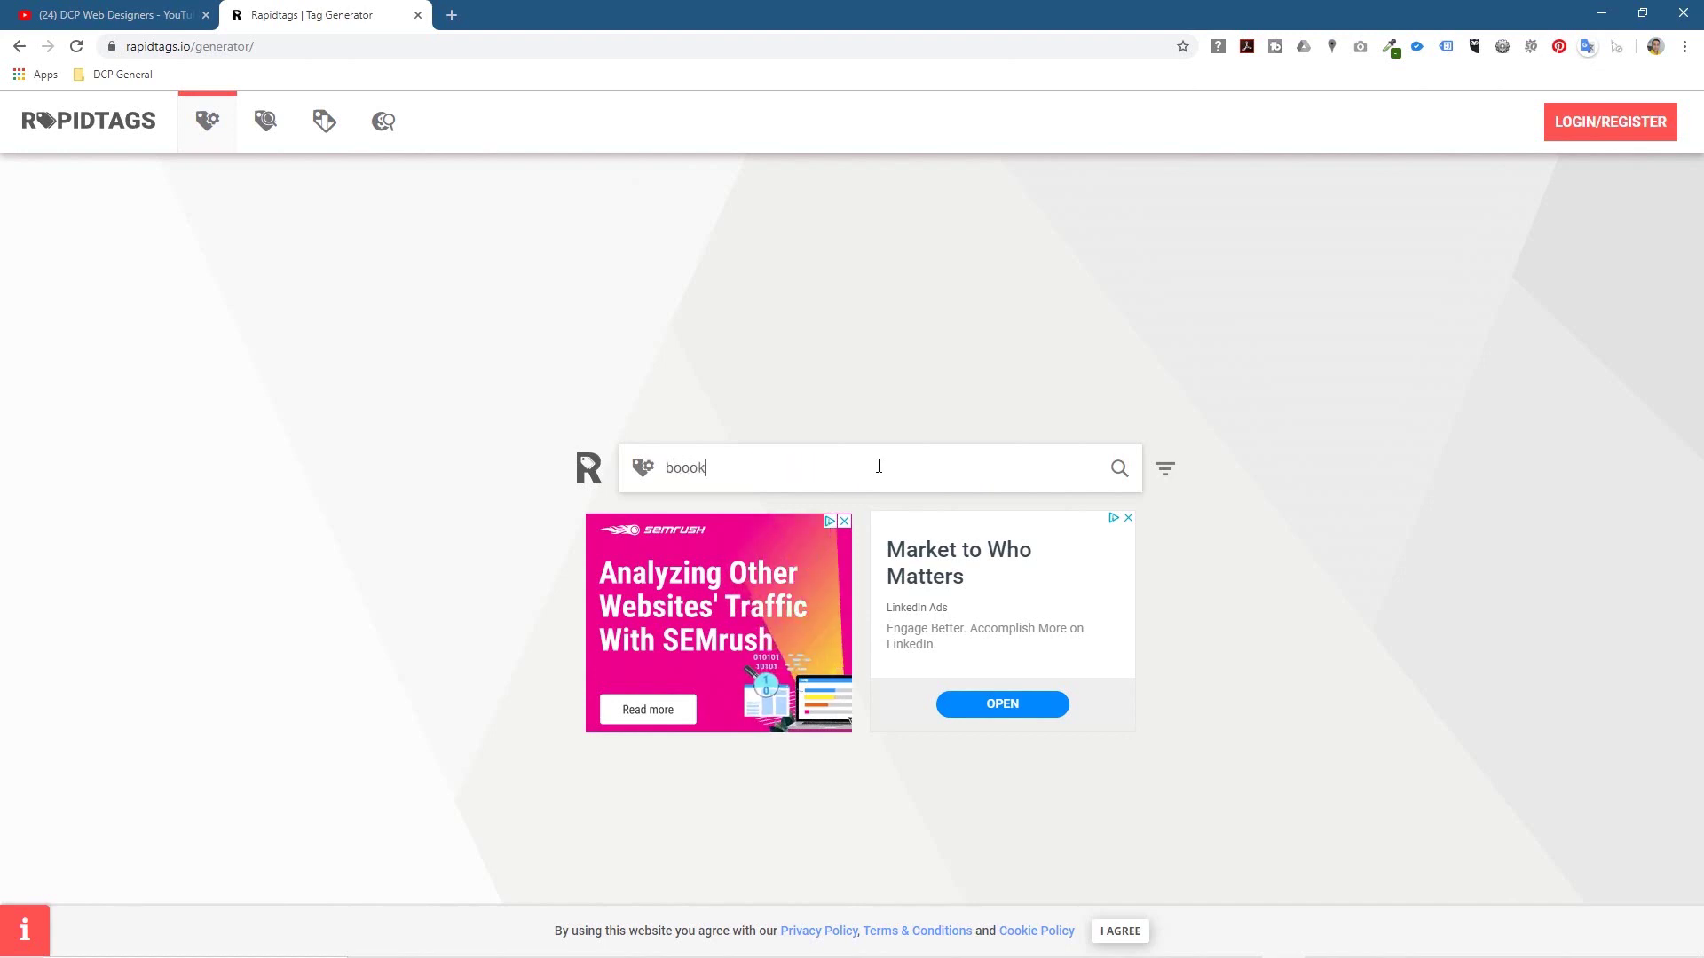
key("BackSpace")
key("BackSpace")
type("kkeeping for small business")
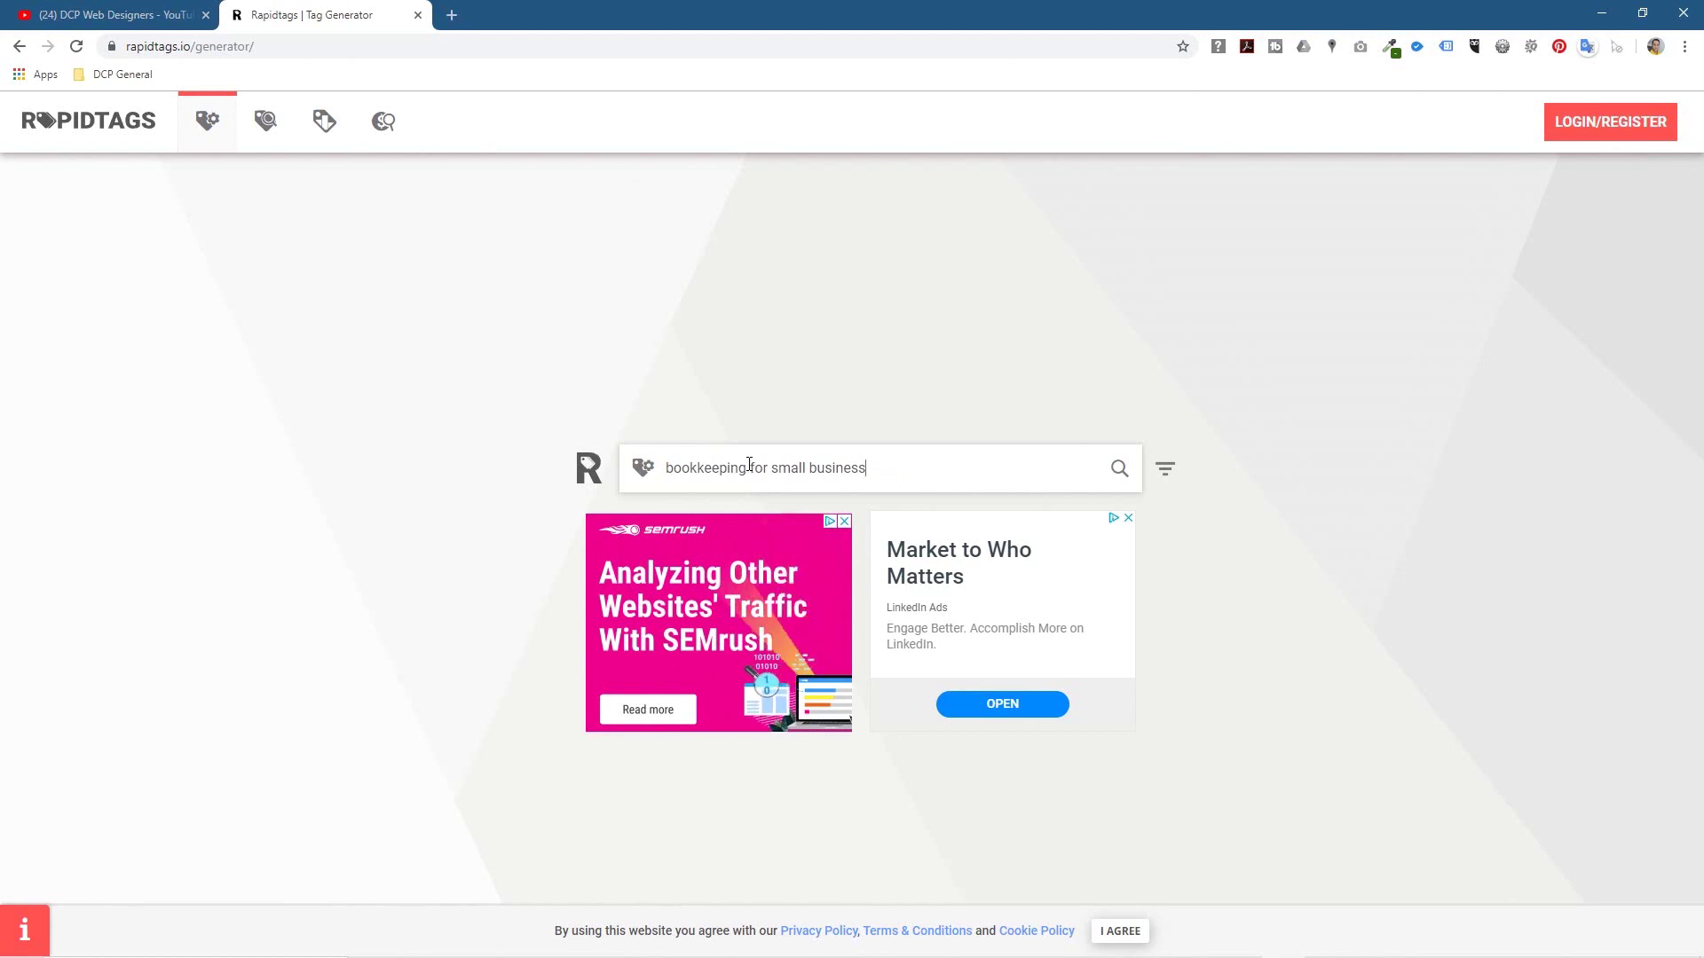
left_click(1122, 473)
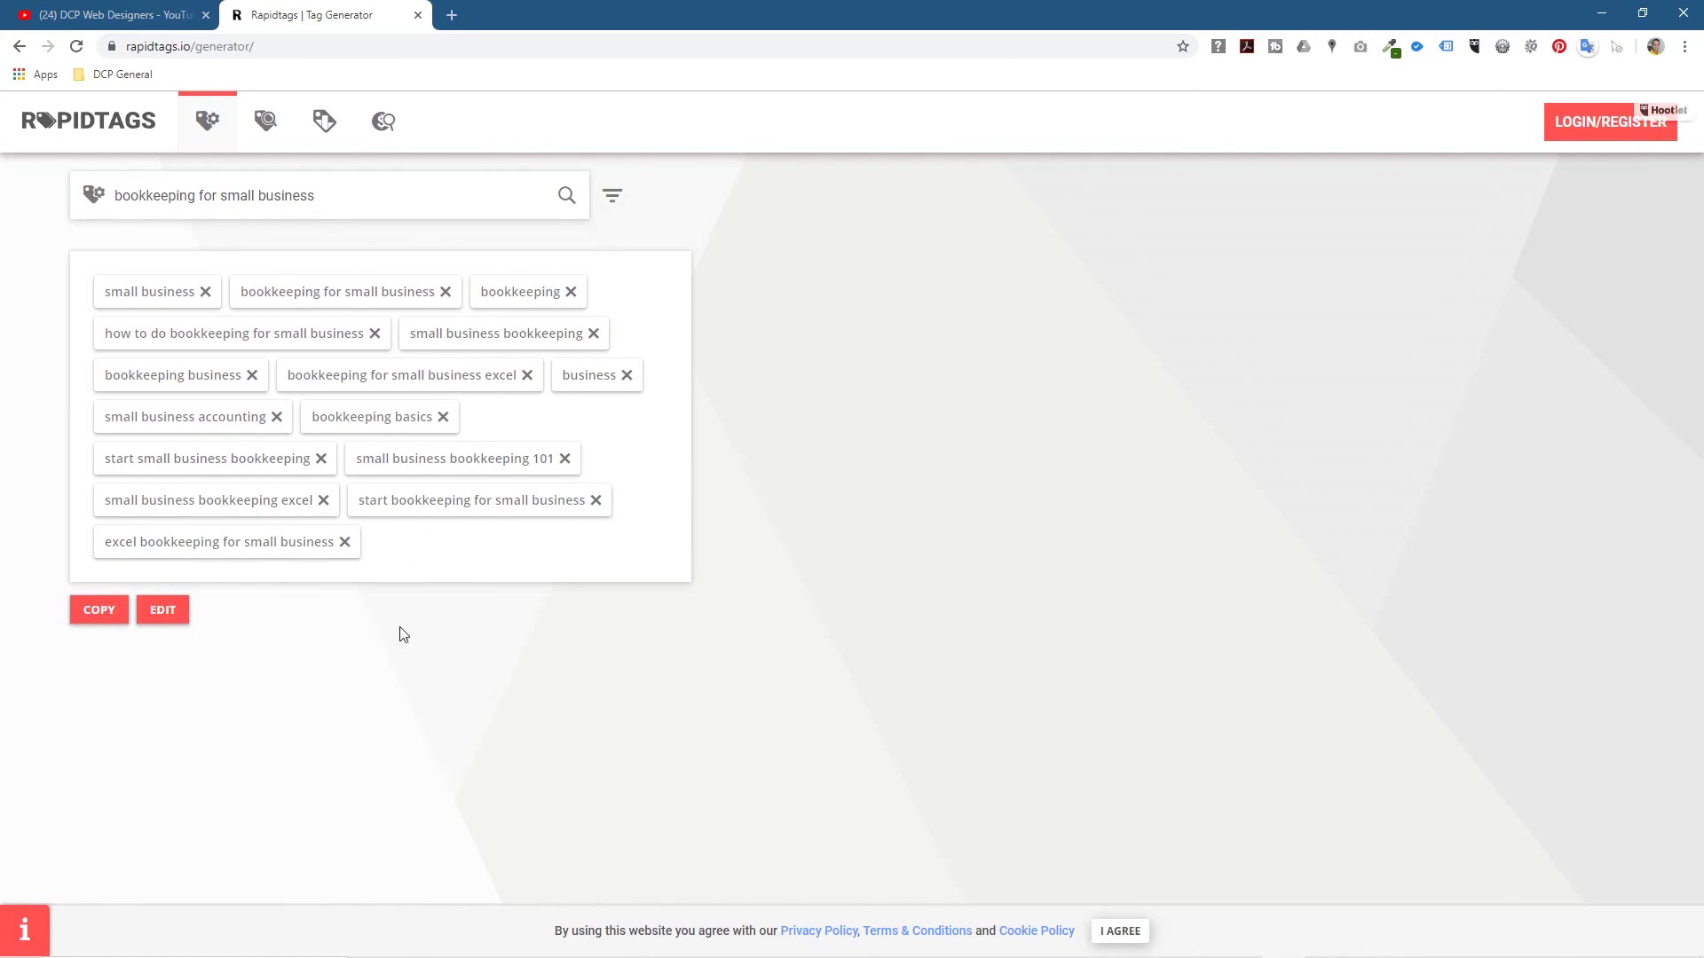
Search YouTube for 'bookkeeping for small business' using the search suggestion.
left_click(71, 18)
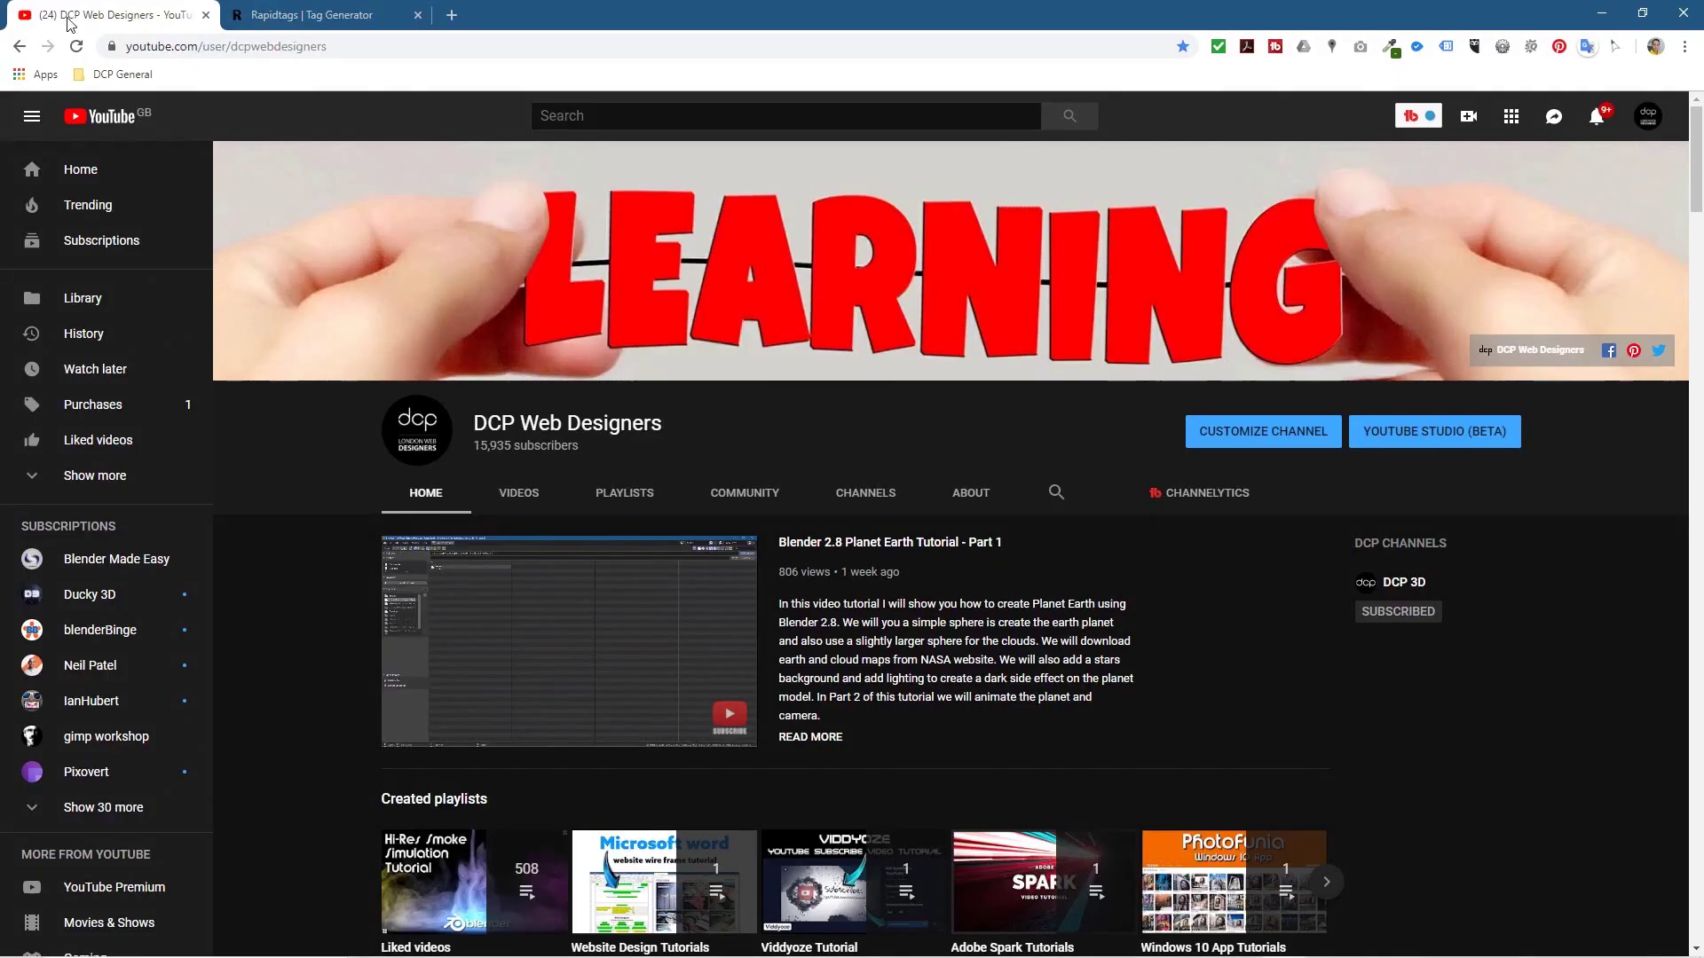
left_click(615, 118)
type("book")
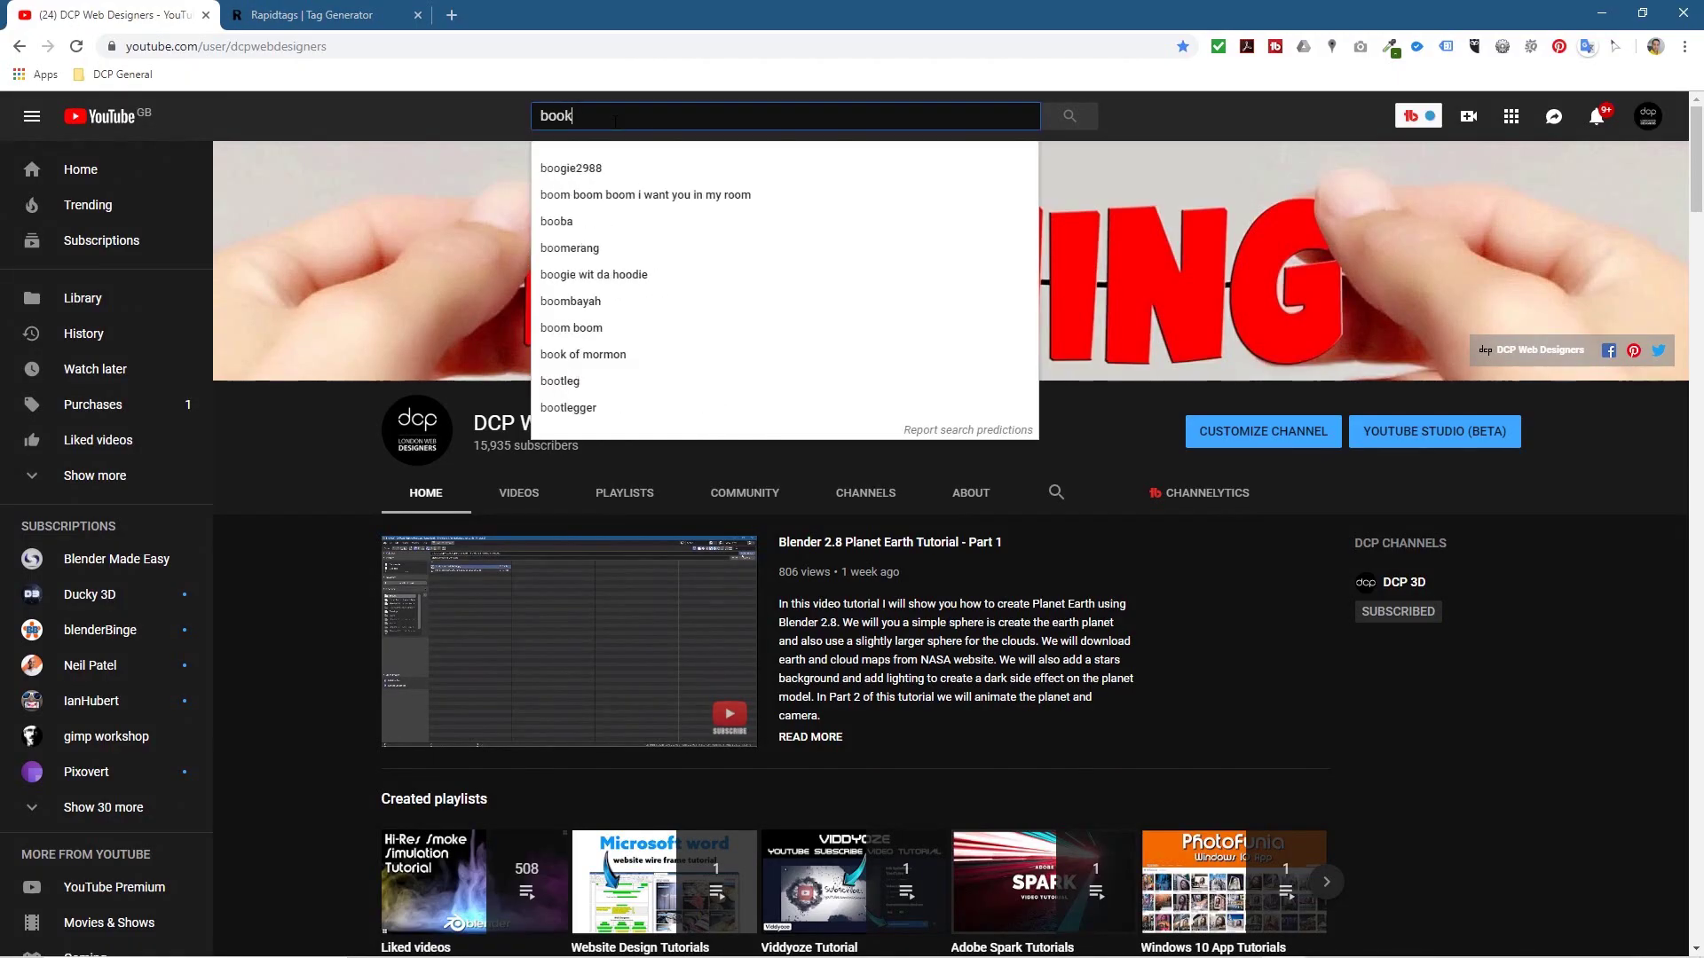
type("keeping f")
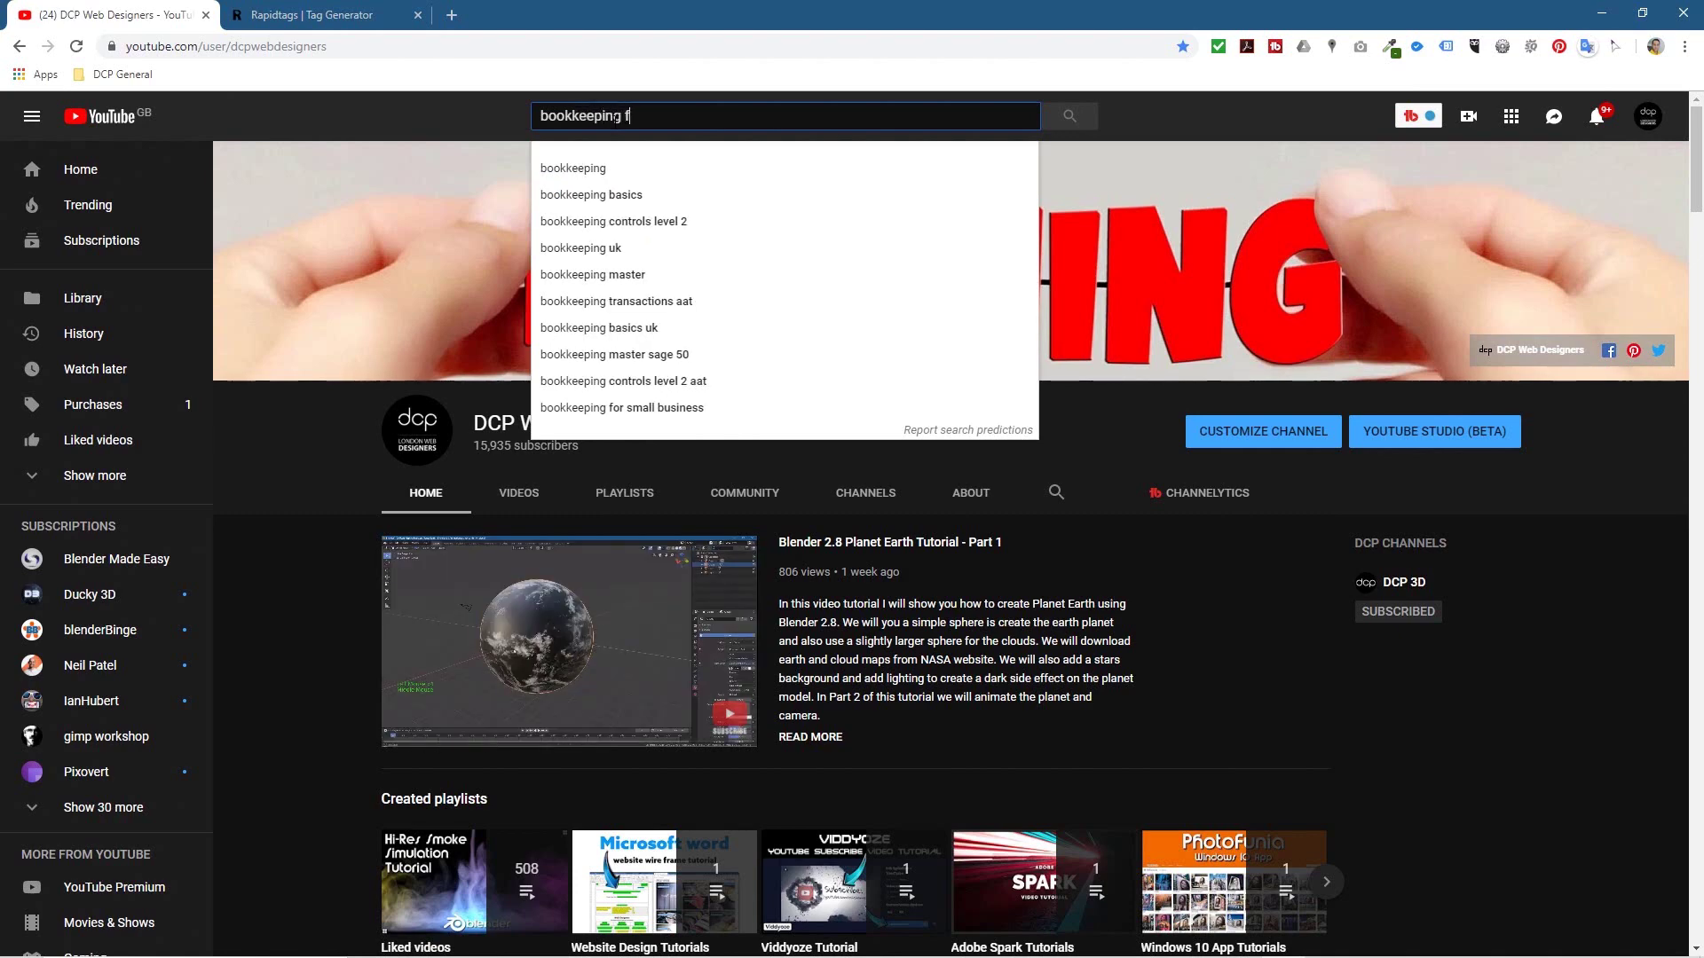
type("or")
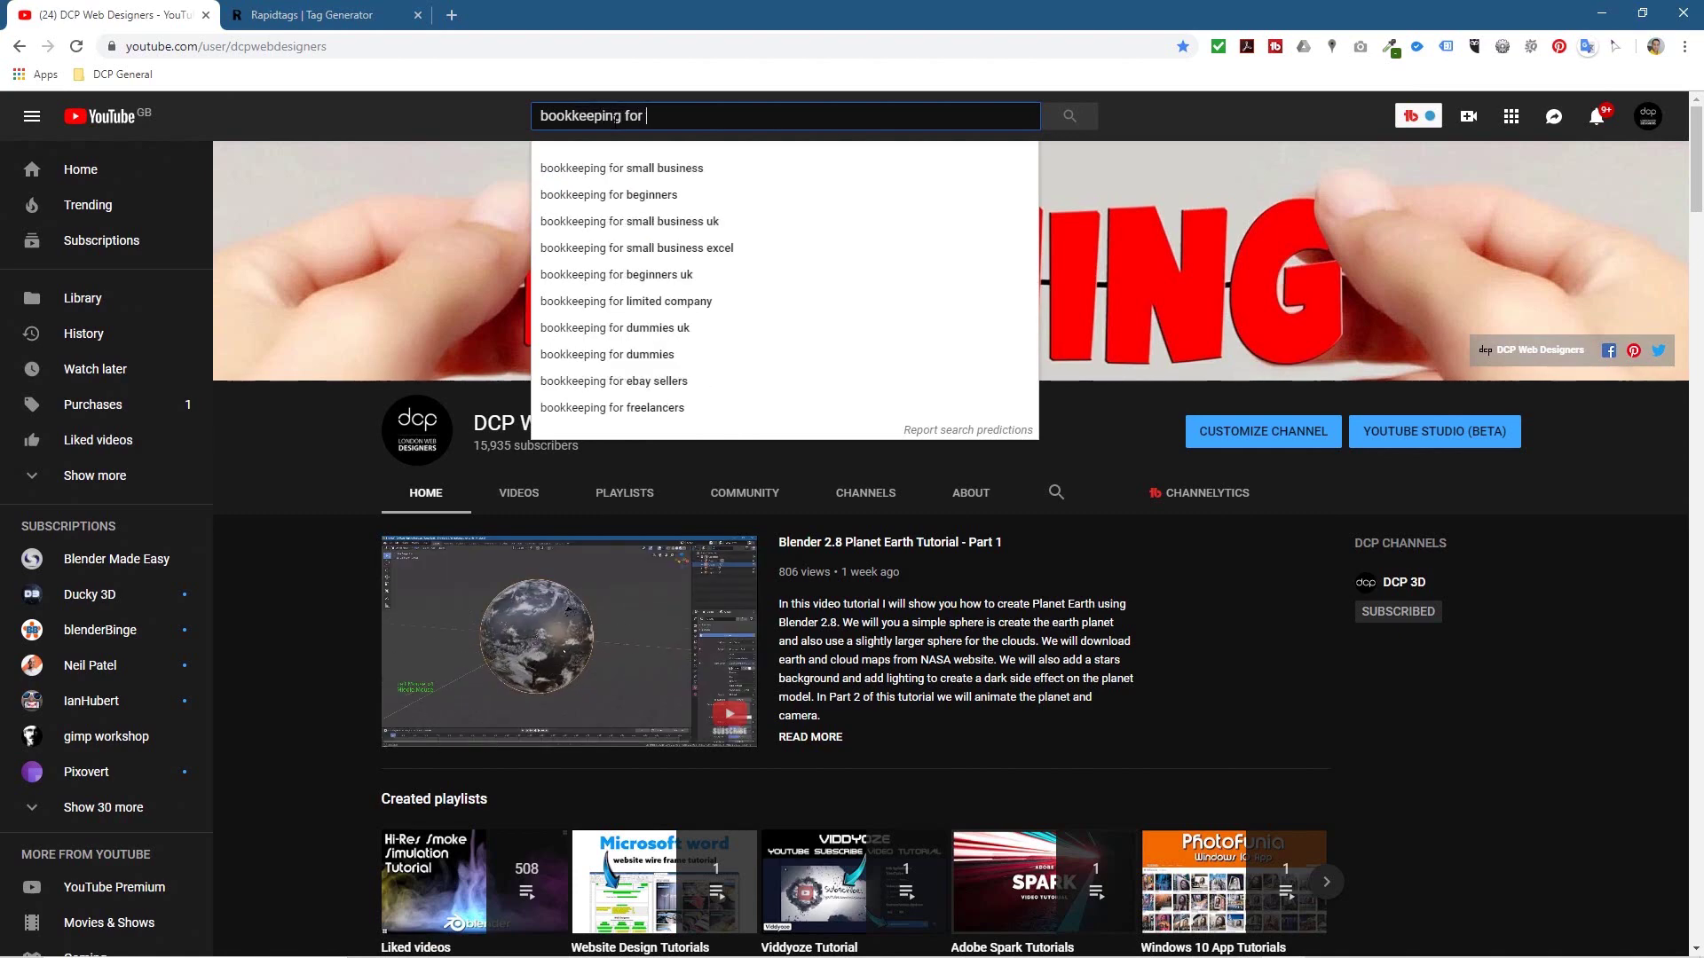
left_click(618, 169)
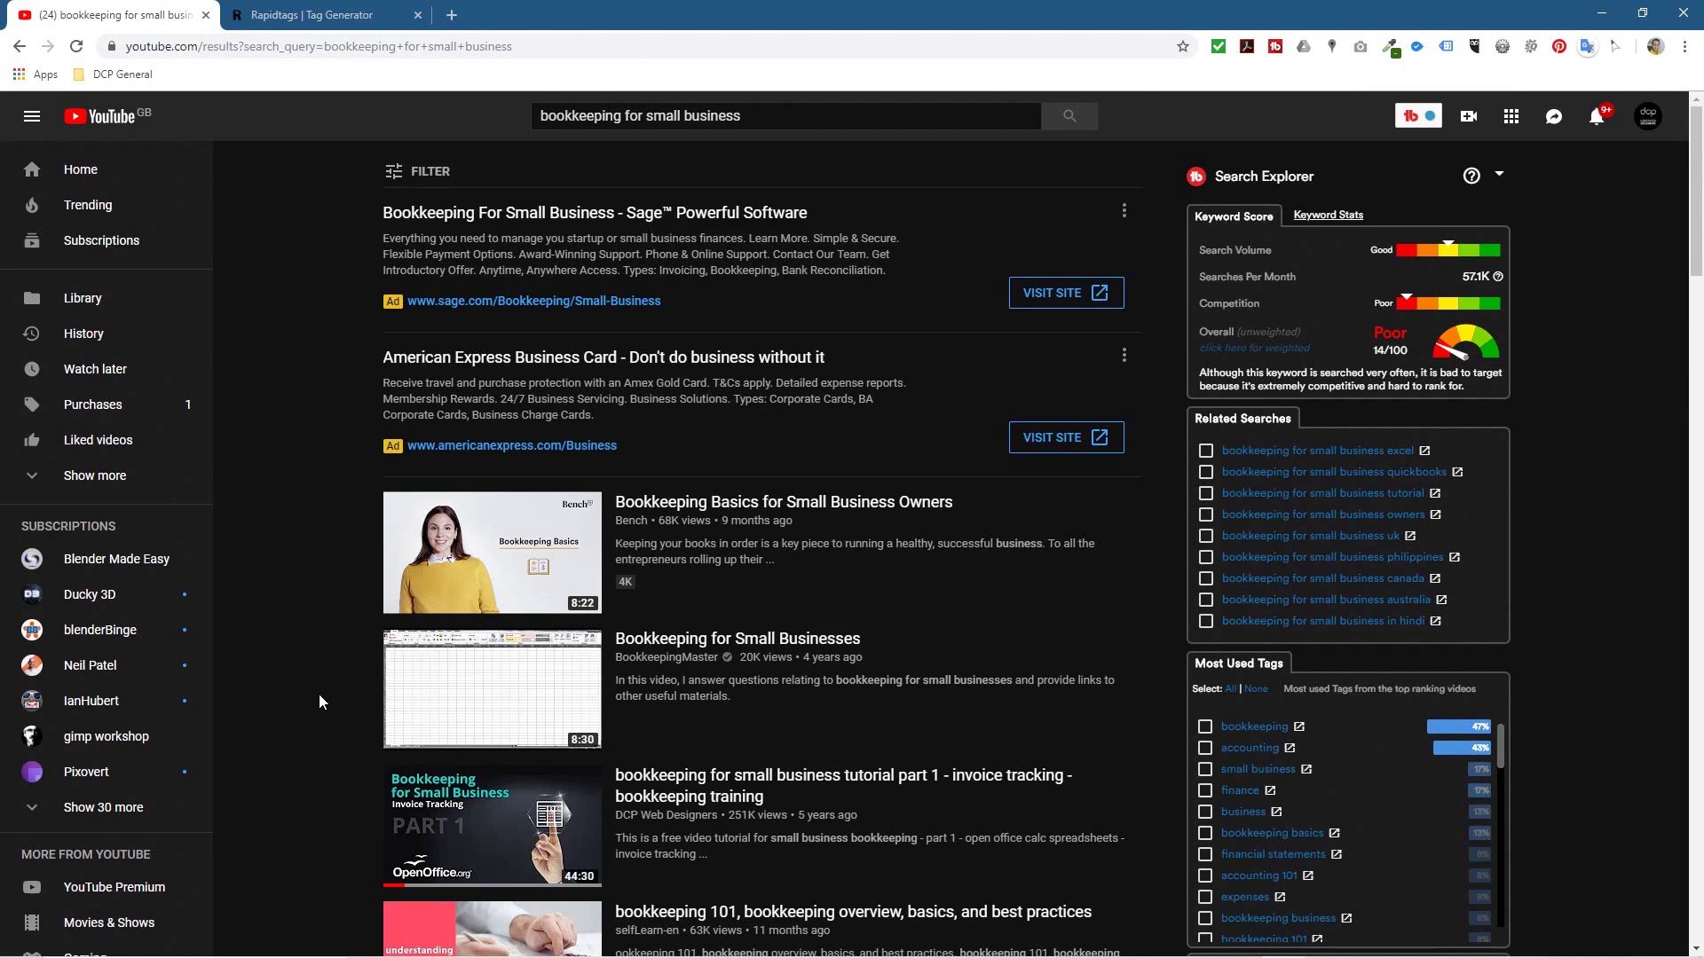
Open the 'bookkeeping for small business tutorial part 1' video from the results.
scroll(320, 702, "down", 1)
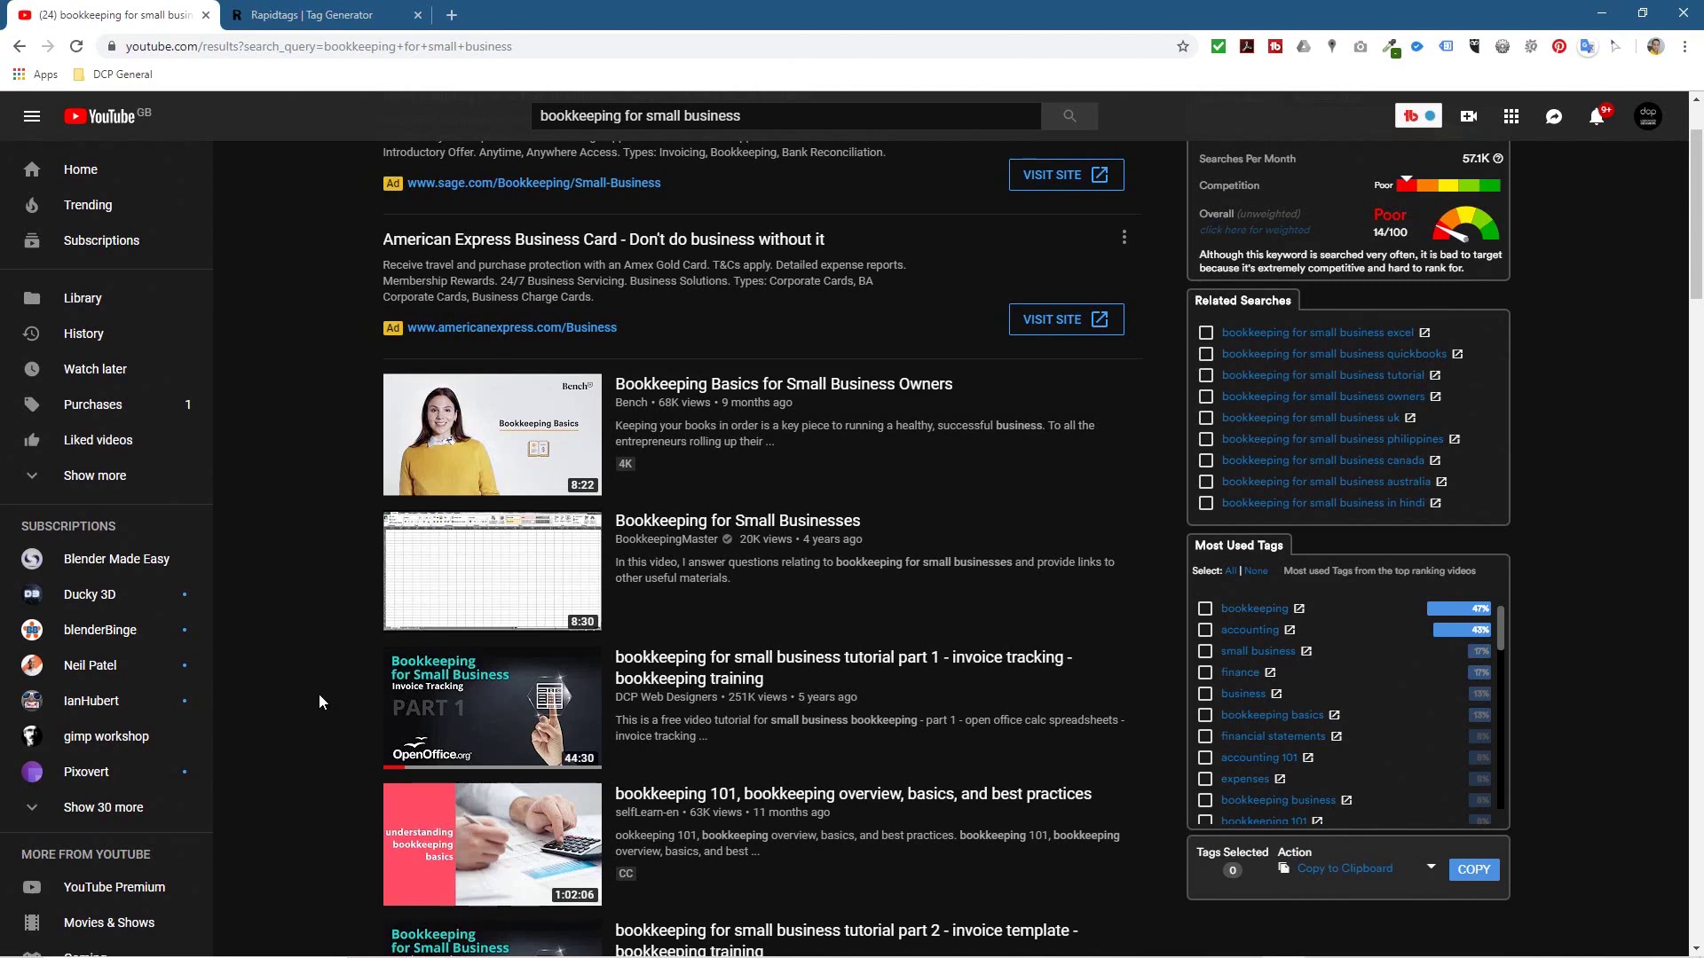
mouse_move(840, 719)
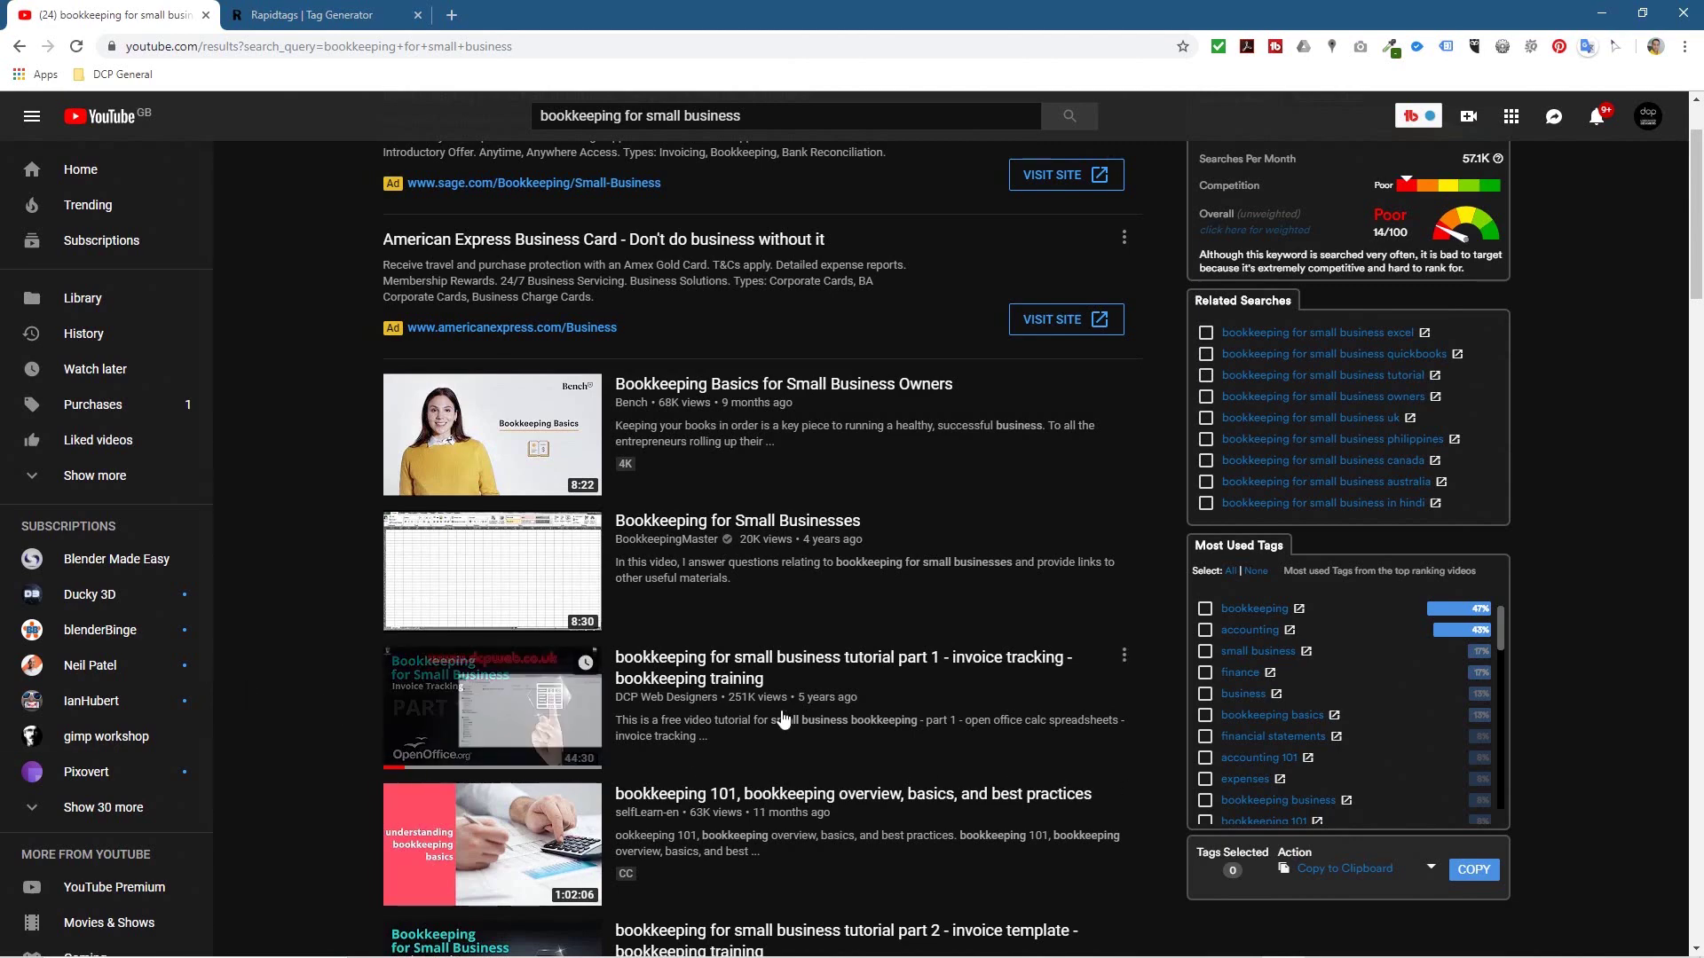
left_click_drag(892, 710, 616, 698)
left_click(706, 717)
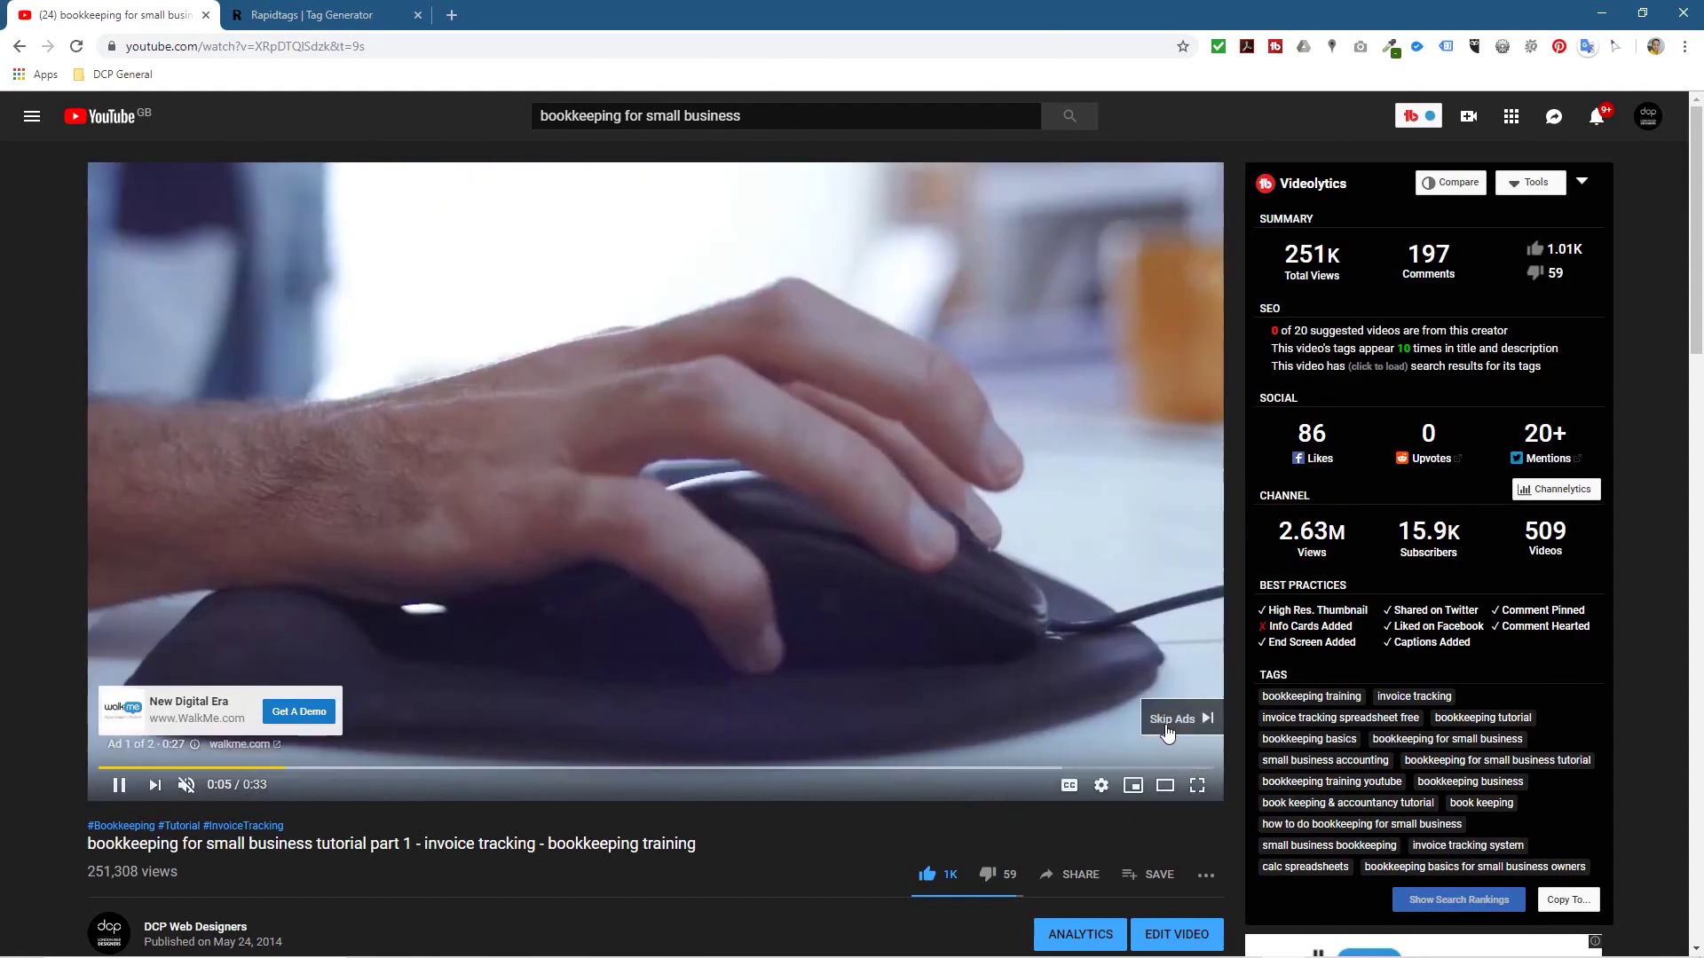
Skip the ads, pause the tutorial, and jump it to 10:04.
left_click(1168, 733)
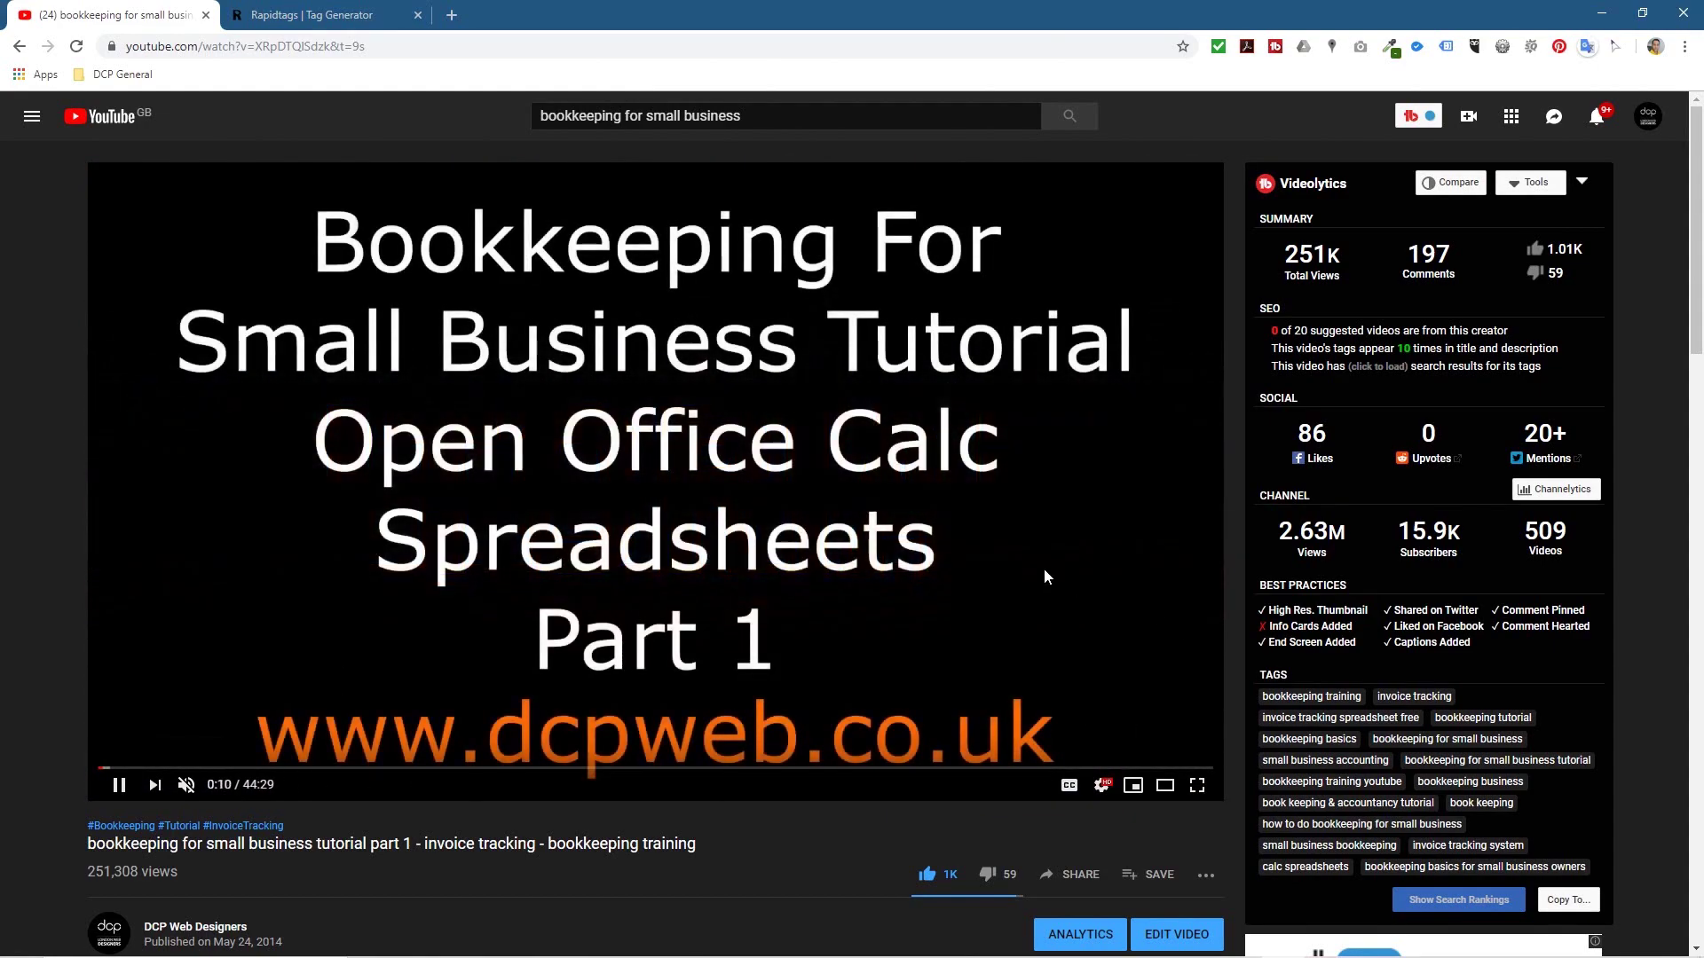
left_click(118, 784)
left_click(352, 769)
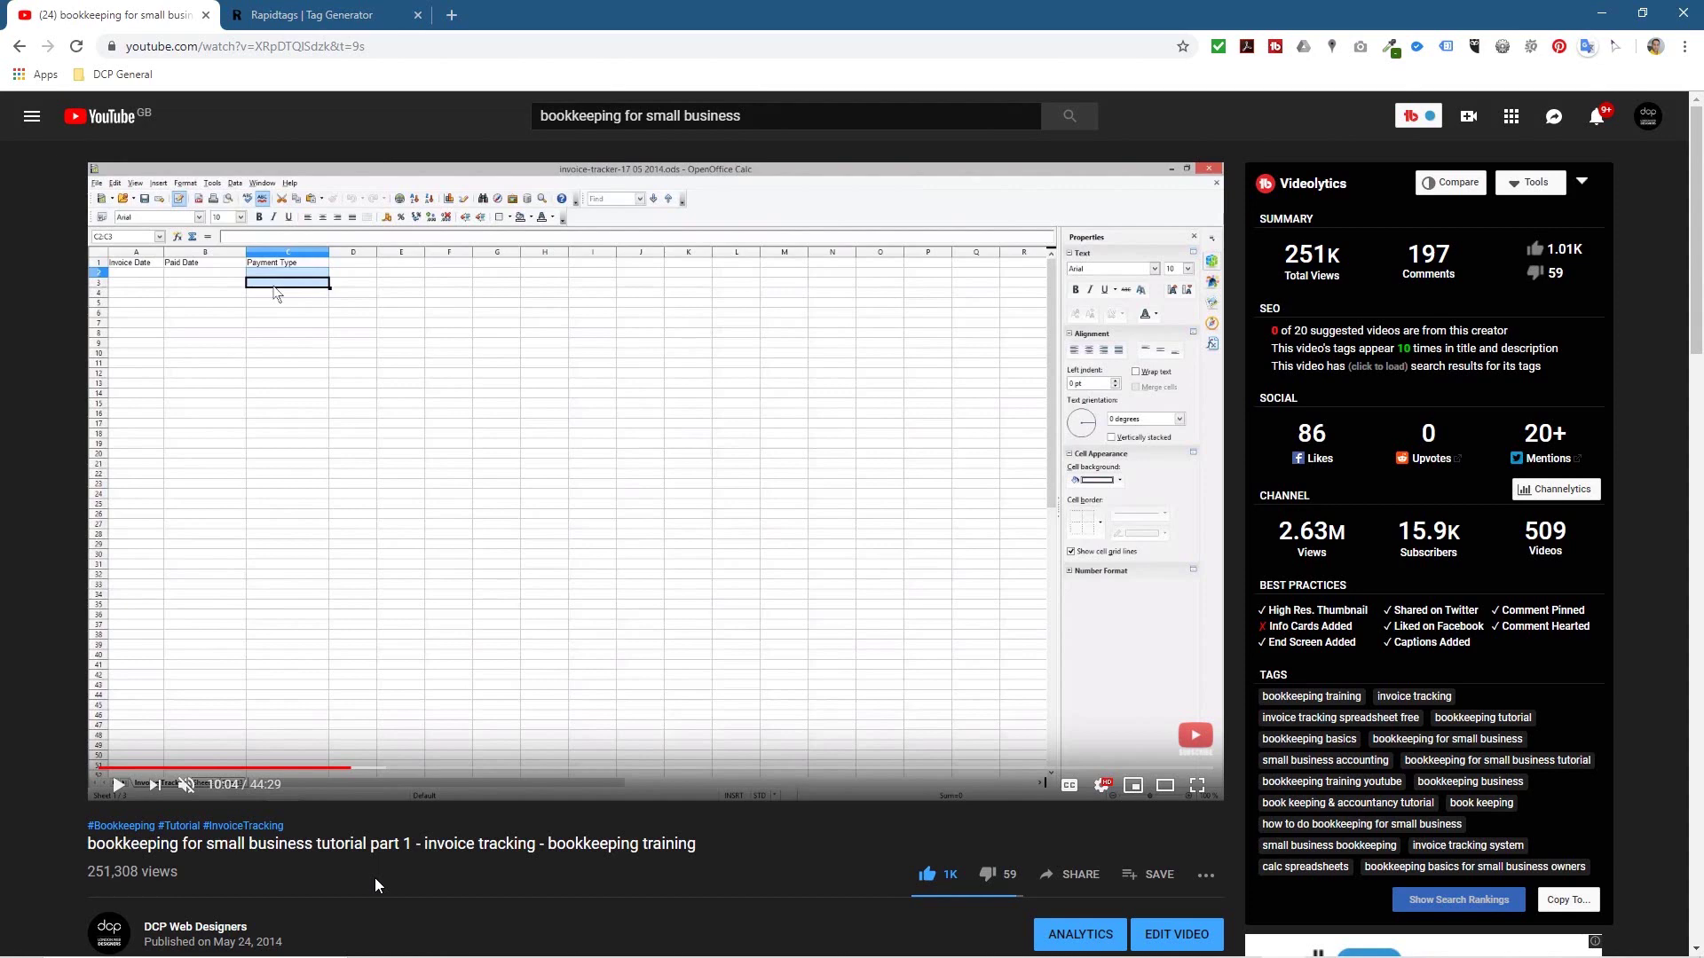
Glance at the Rapidtags results, then open the tutorial's details in YouTube Studio.
left_click(312, 17)
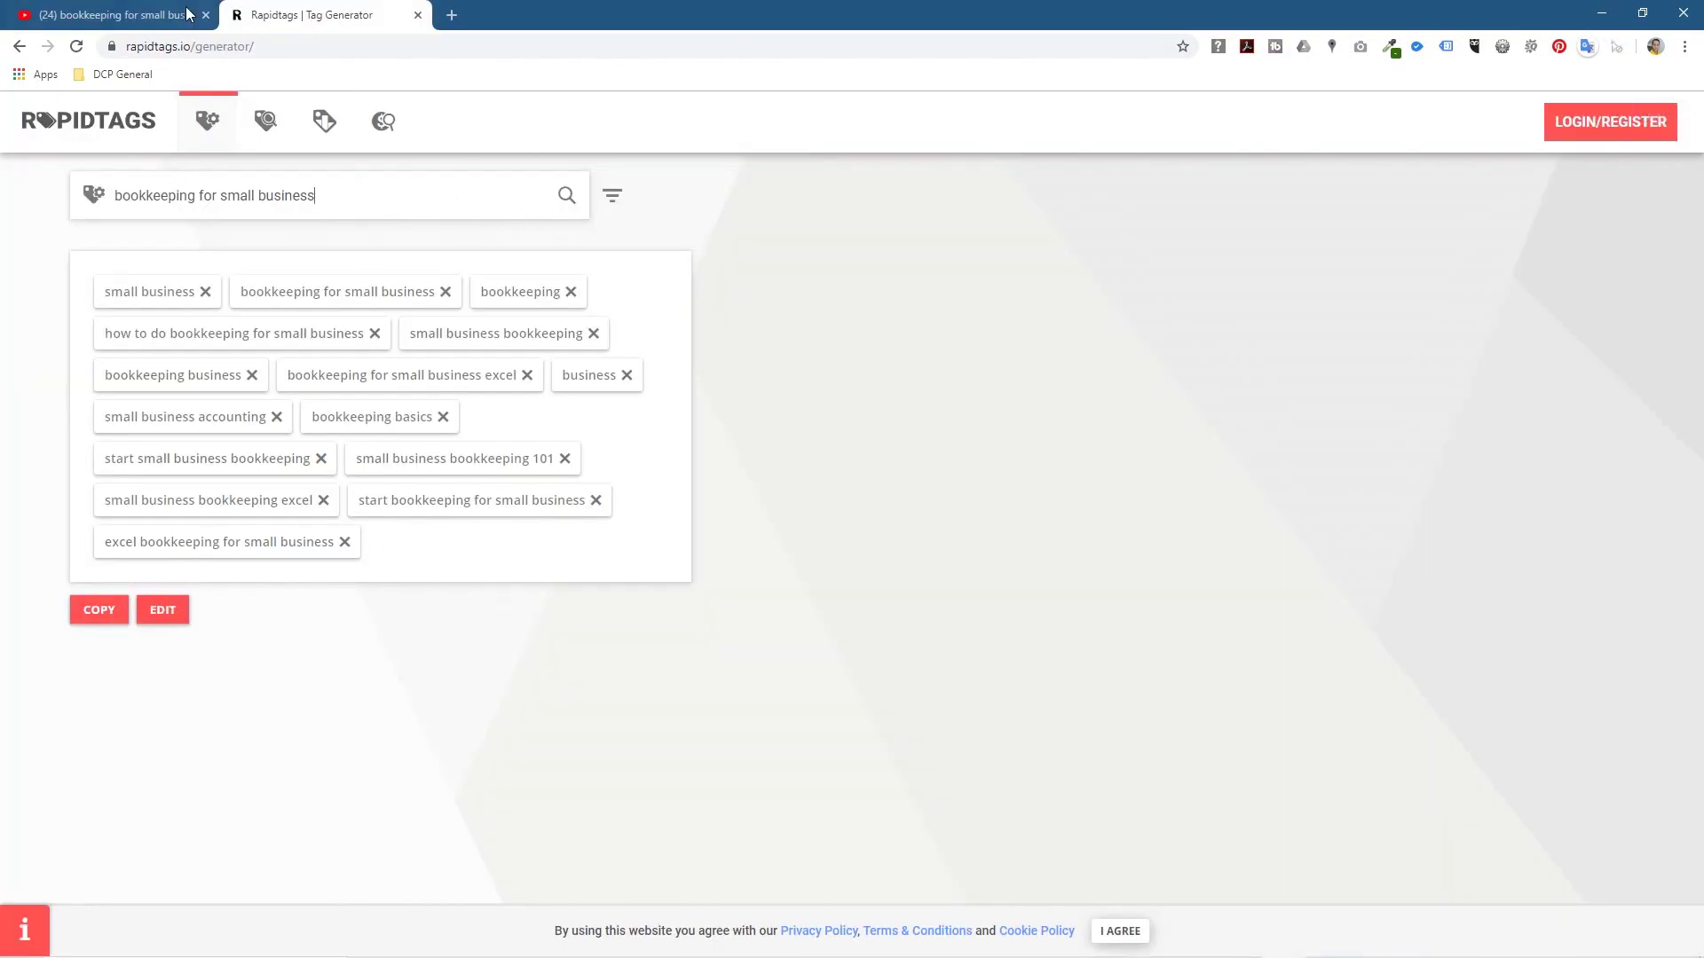
left_click(125, 15)
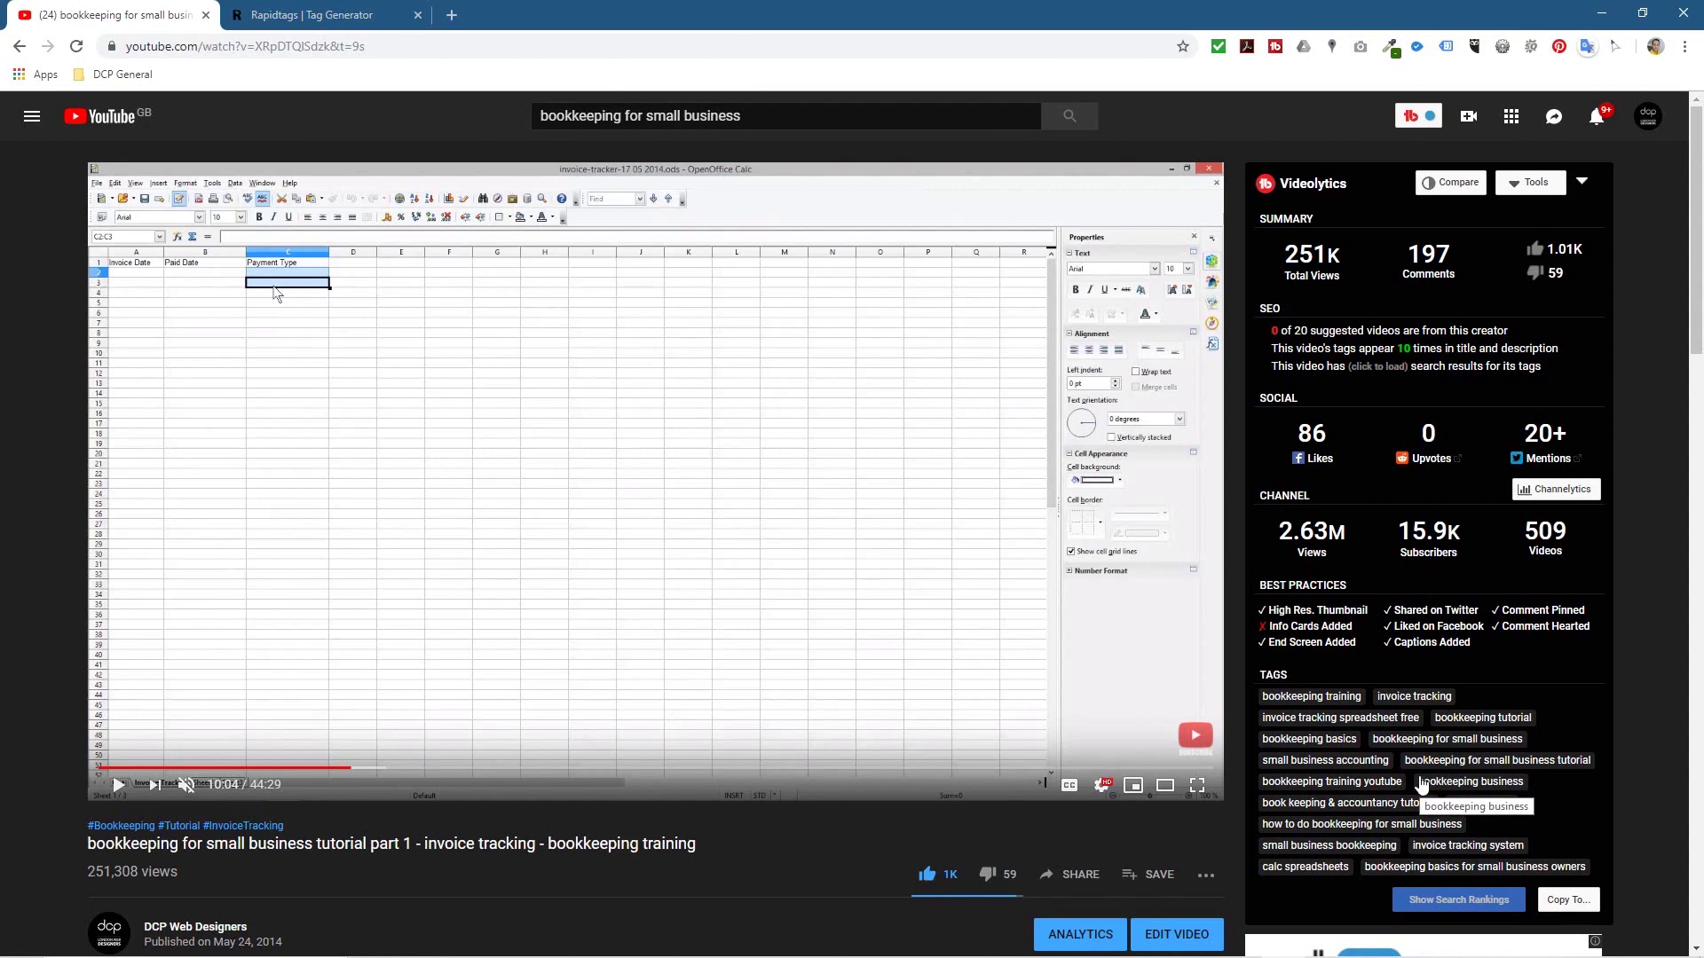
left_click(1170, 941)
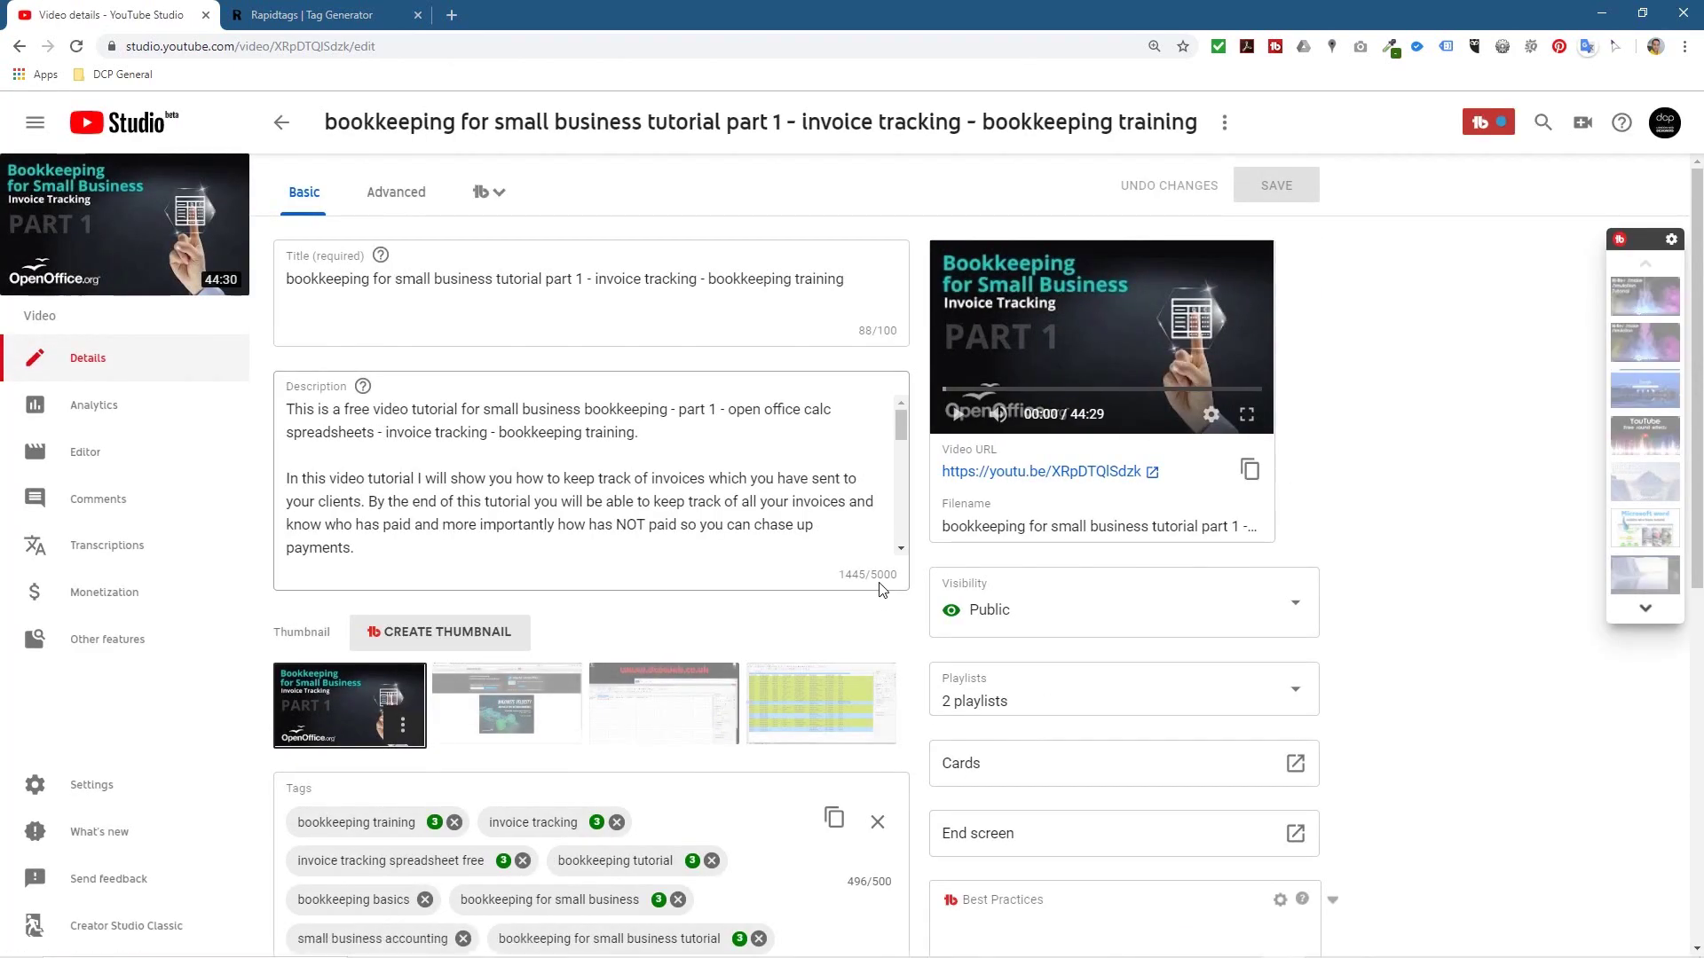
Copy all generated Rapidtags tags and paste them after the video's existing tags.
left_click(309, 15)
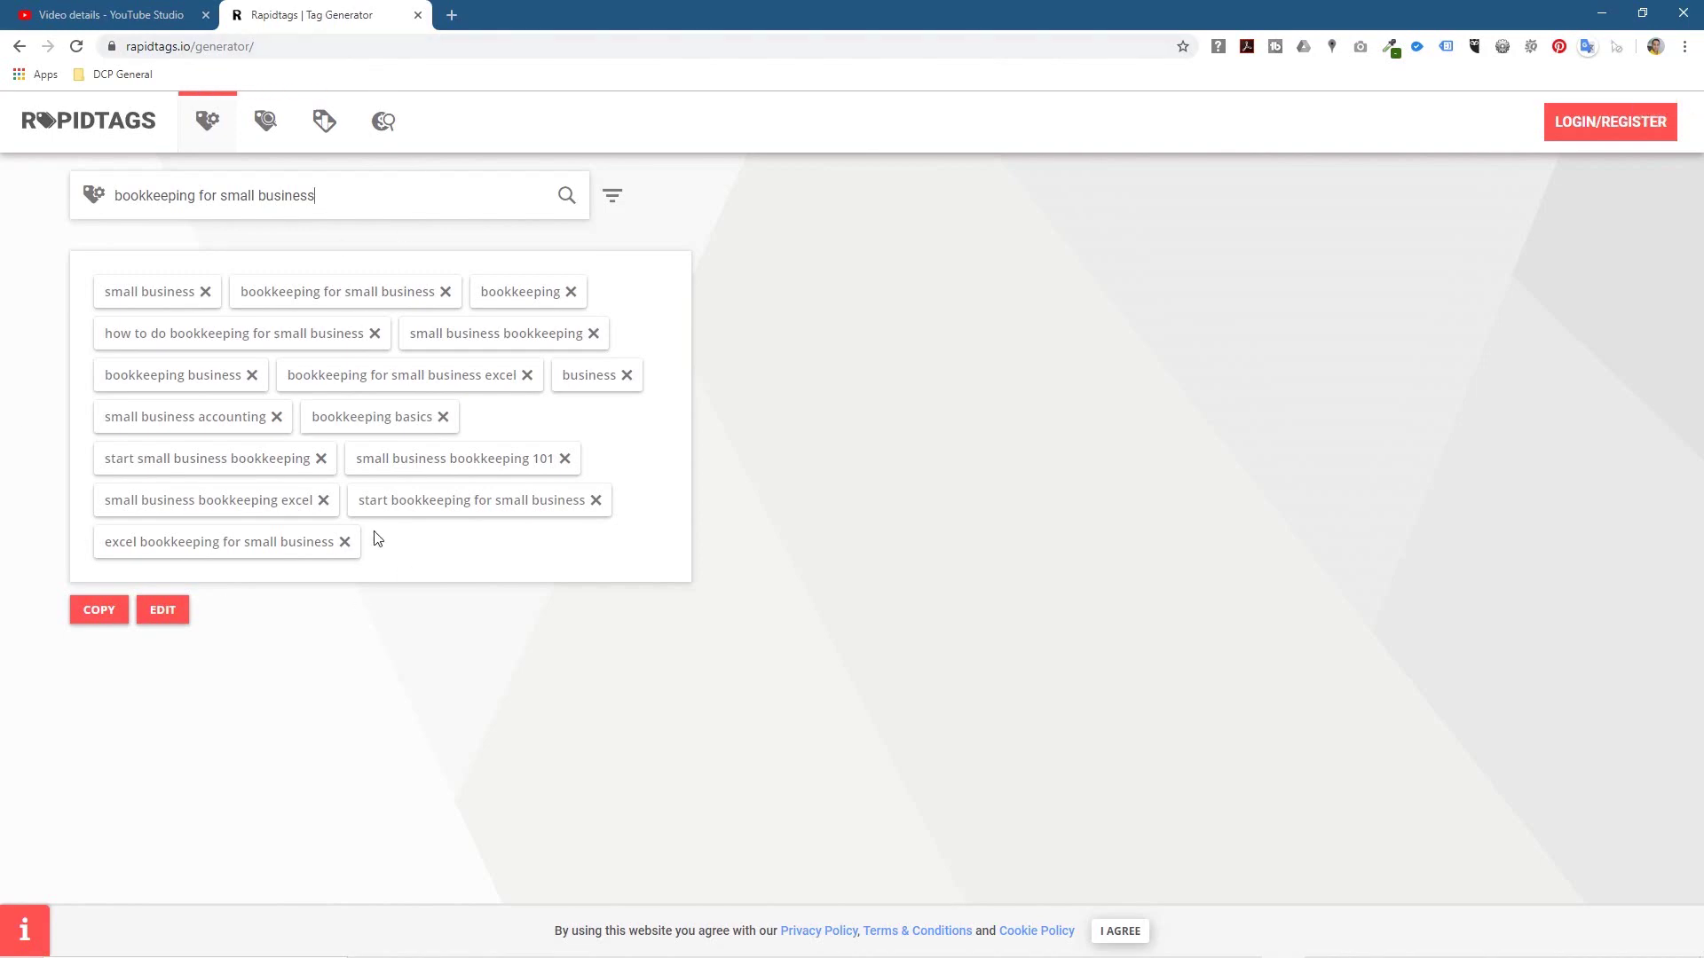
left_click(108, 609)
left_click(149, 21)
scroll(821, 609, "down", 4)
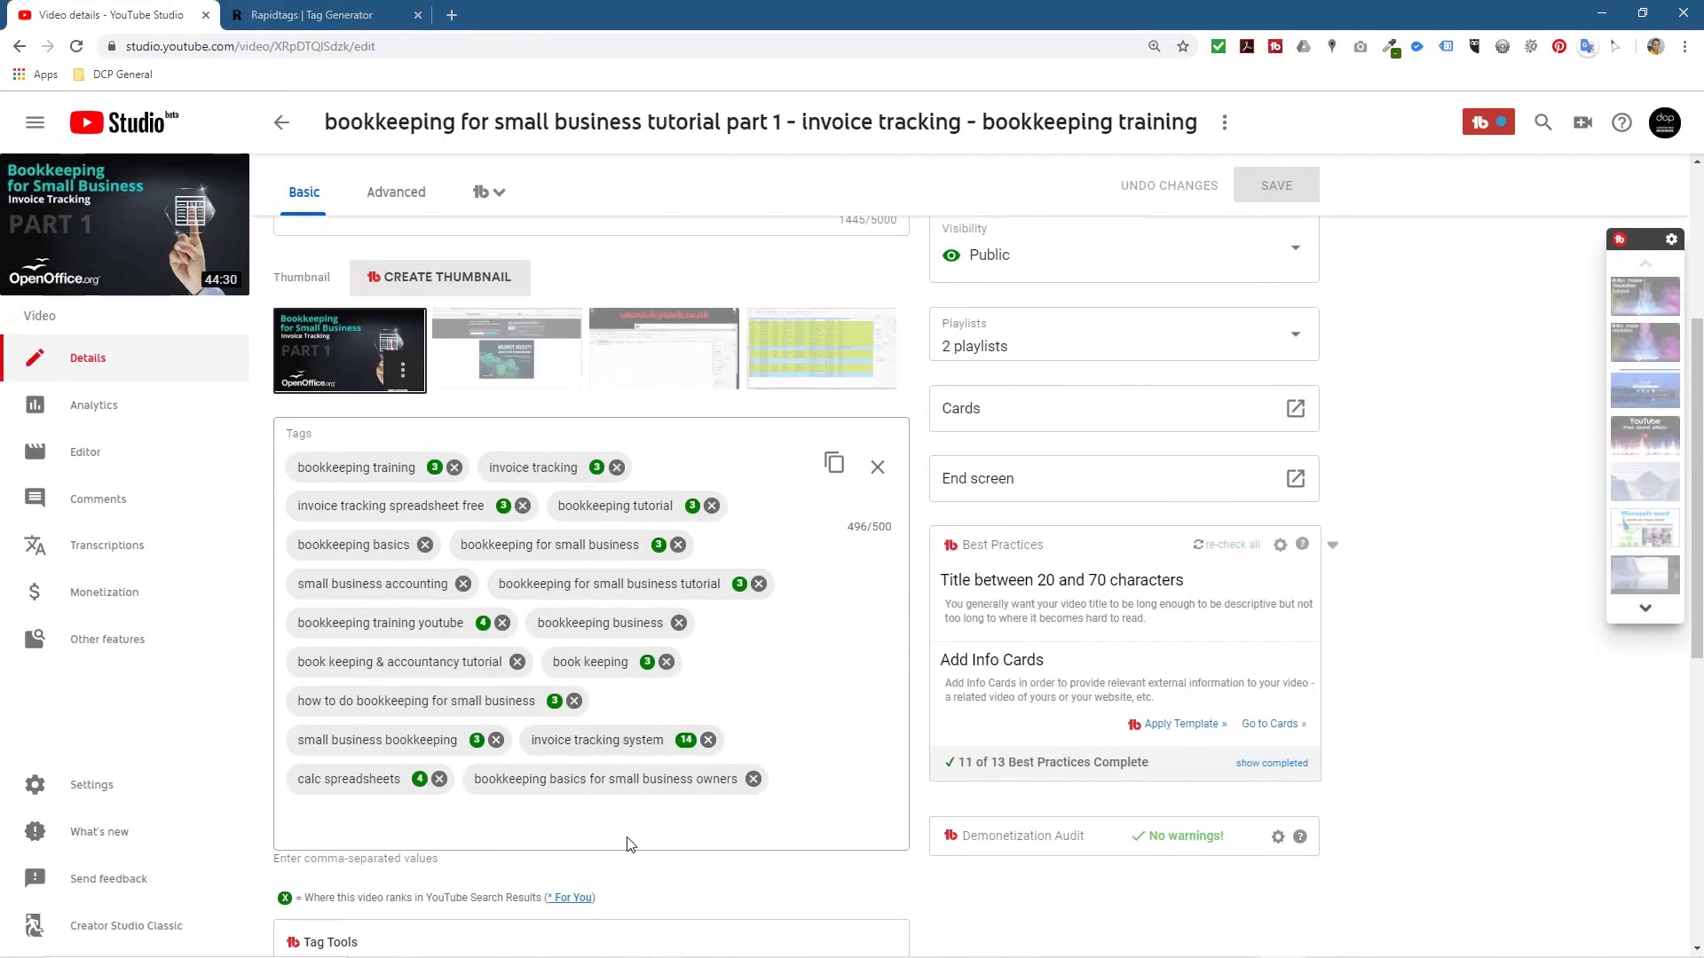
left_click(502, 826)
key("ctrl+v")
Note the 931/500 tag count and reload the page to discard the extras.
scroll(320, 470, "down", 4)
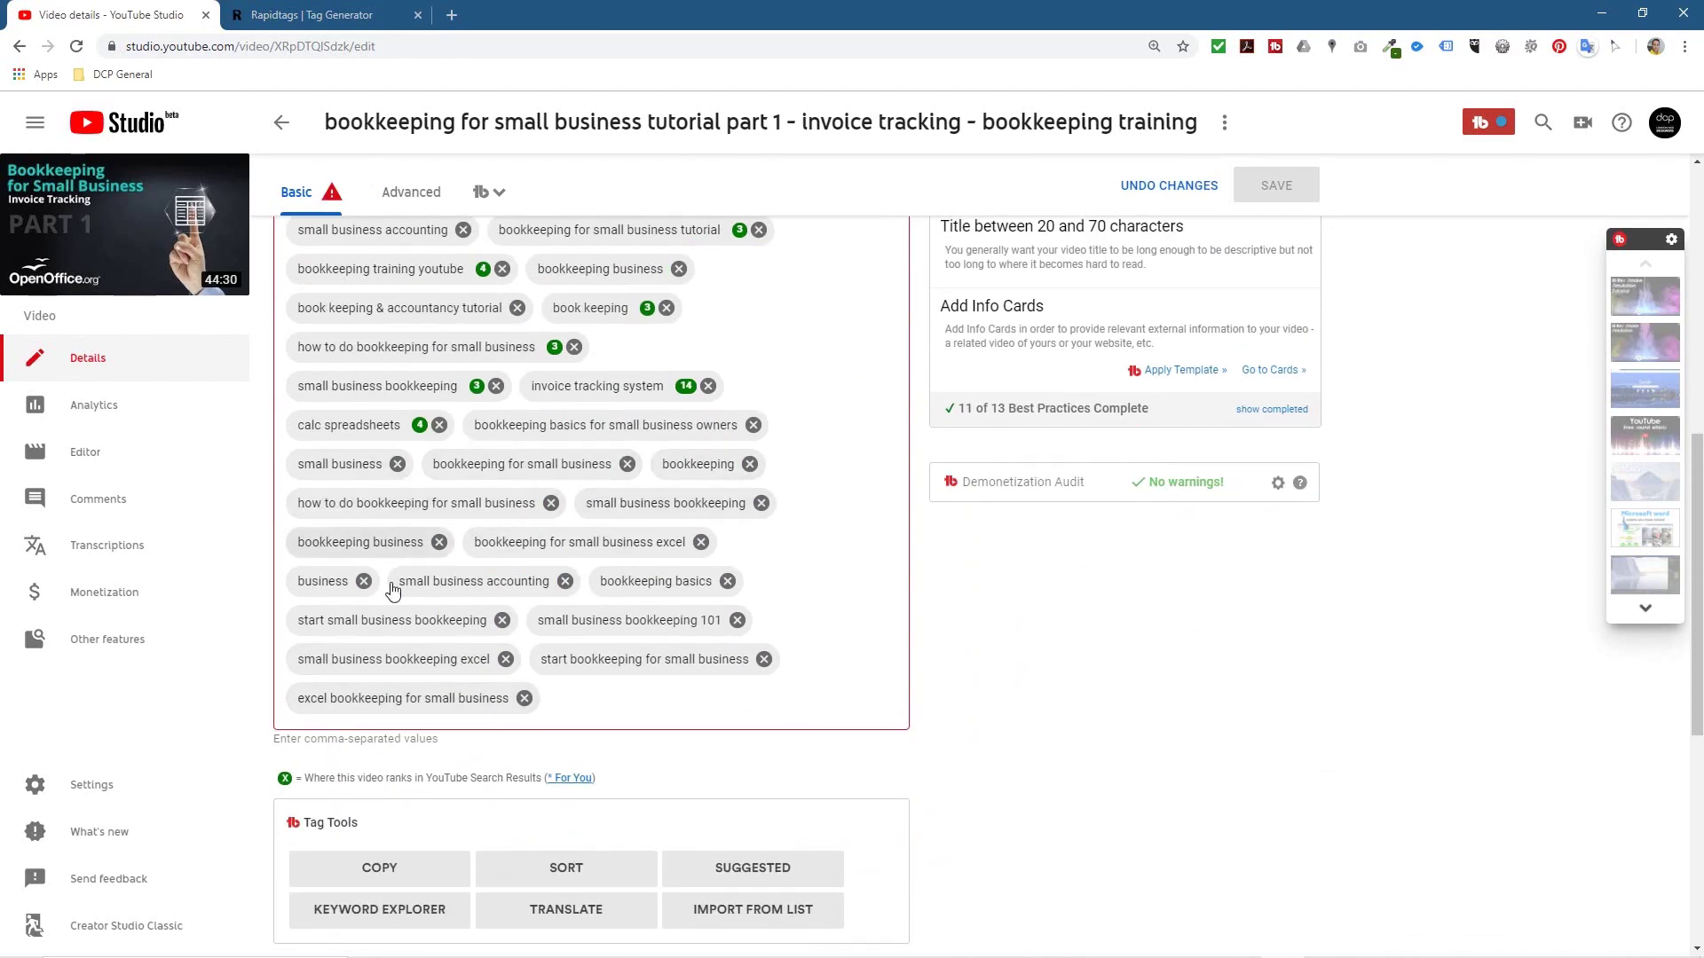
scroll(708, 542, "up", 3)
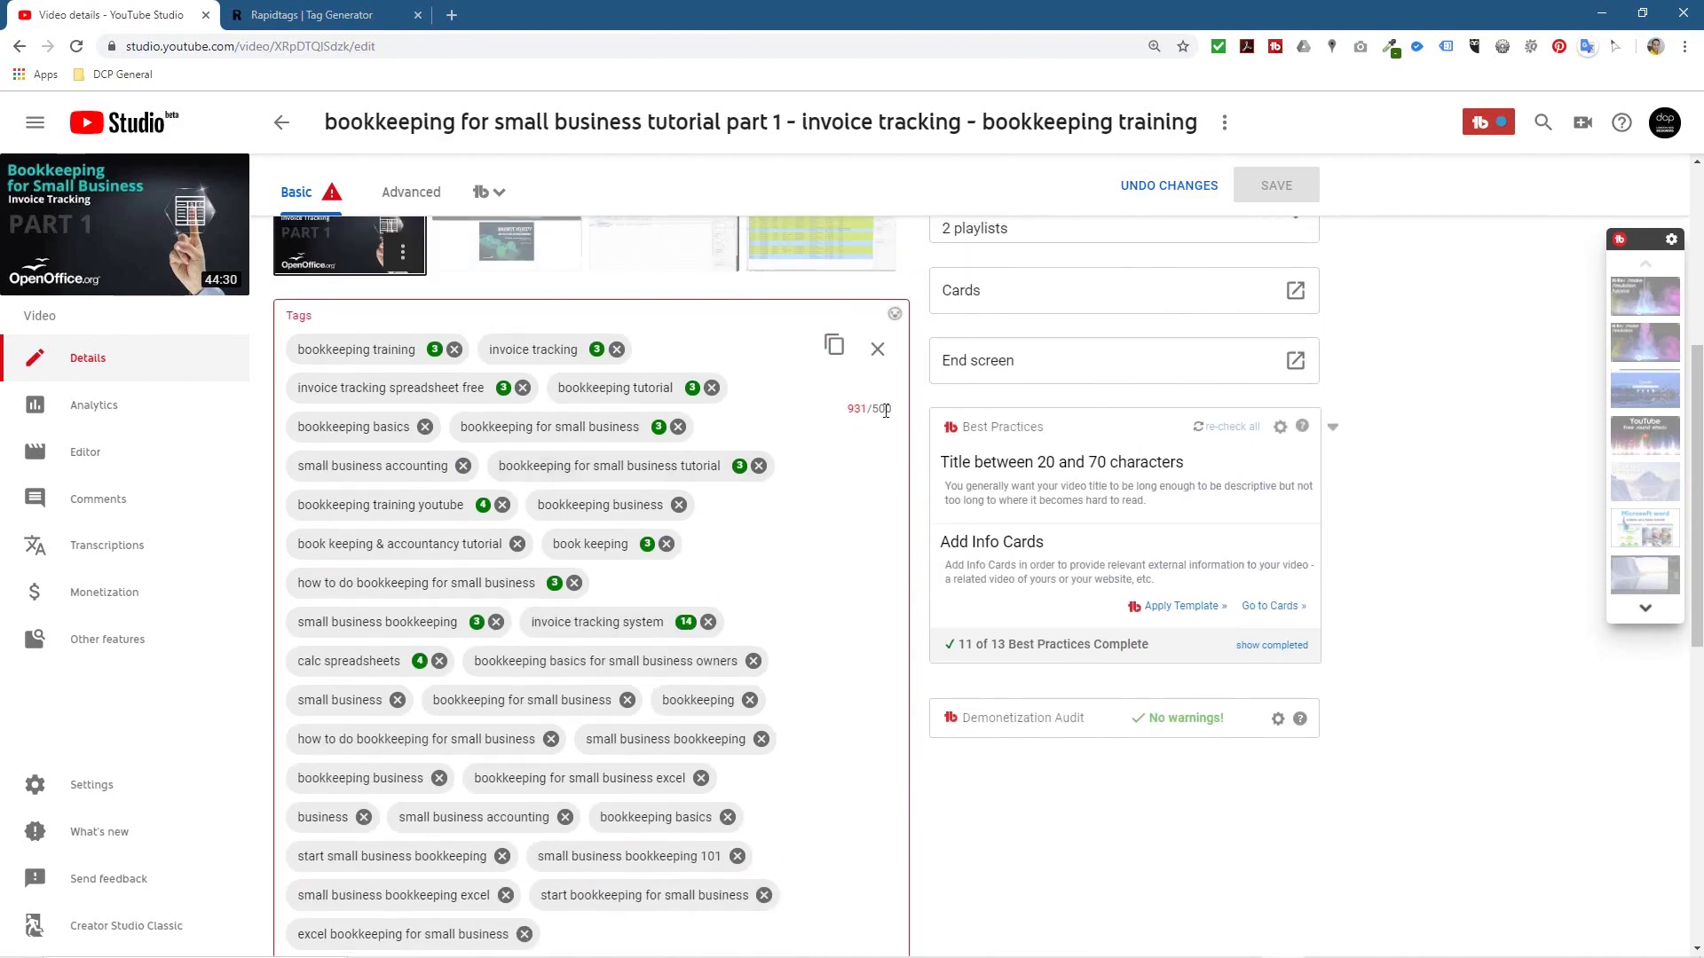
mouse_move(870, 409)
left_mouse_down()
mouse_move(892, 408)
mouse_move(845, 409)
left_mouse_up()
left_click(77, 46)
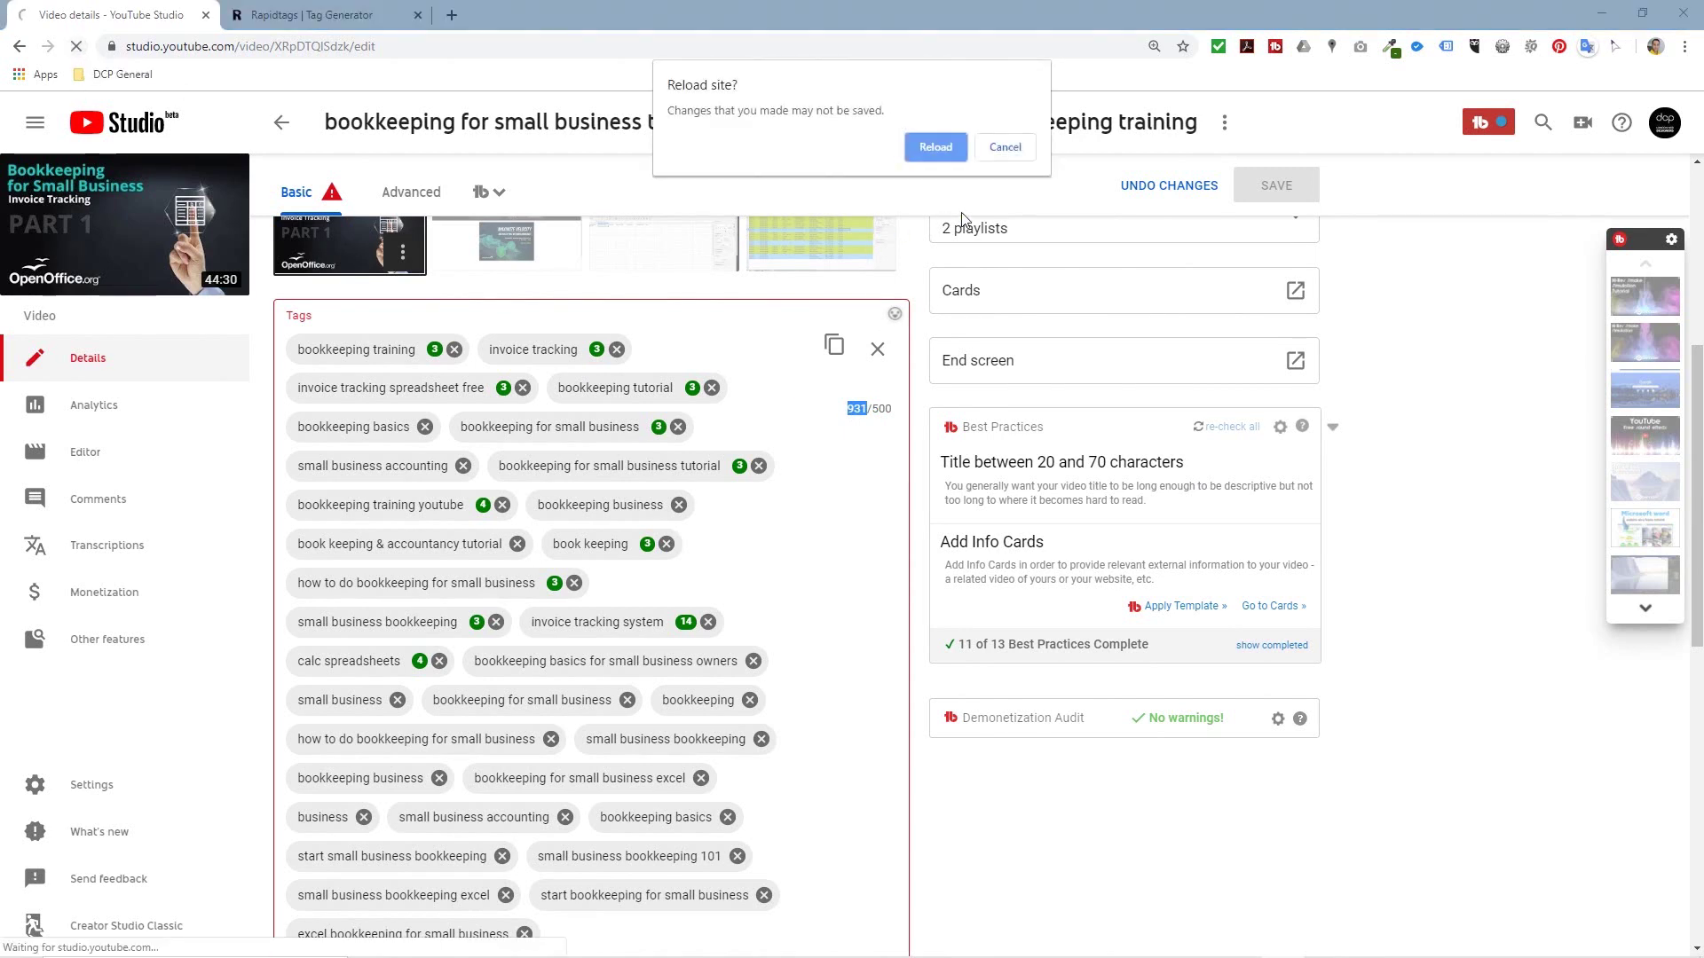
Confirm the reload and scroll to the restored tags at 496/500 characters.
left_click(935, 148)
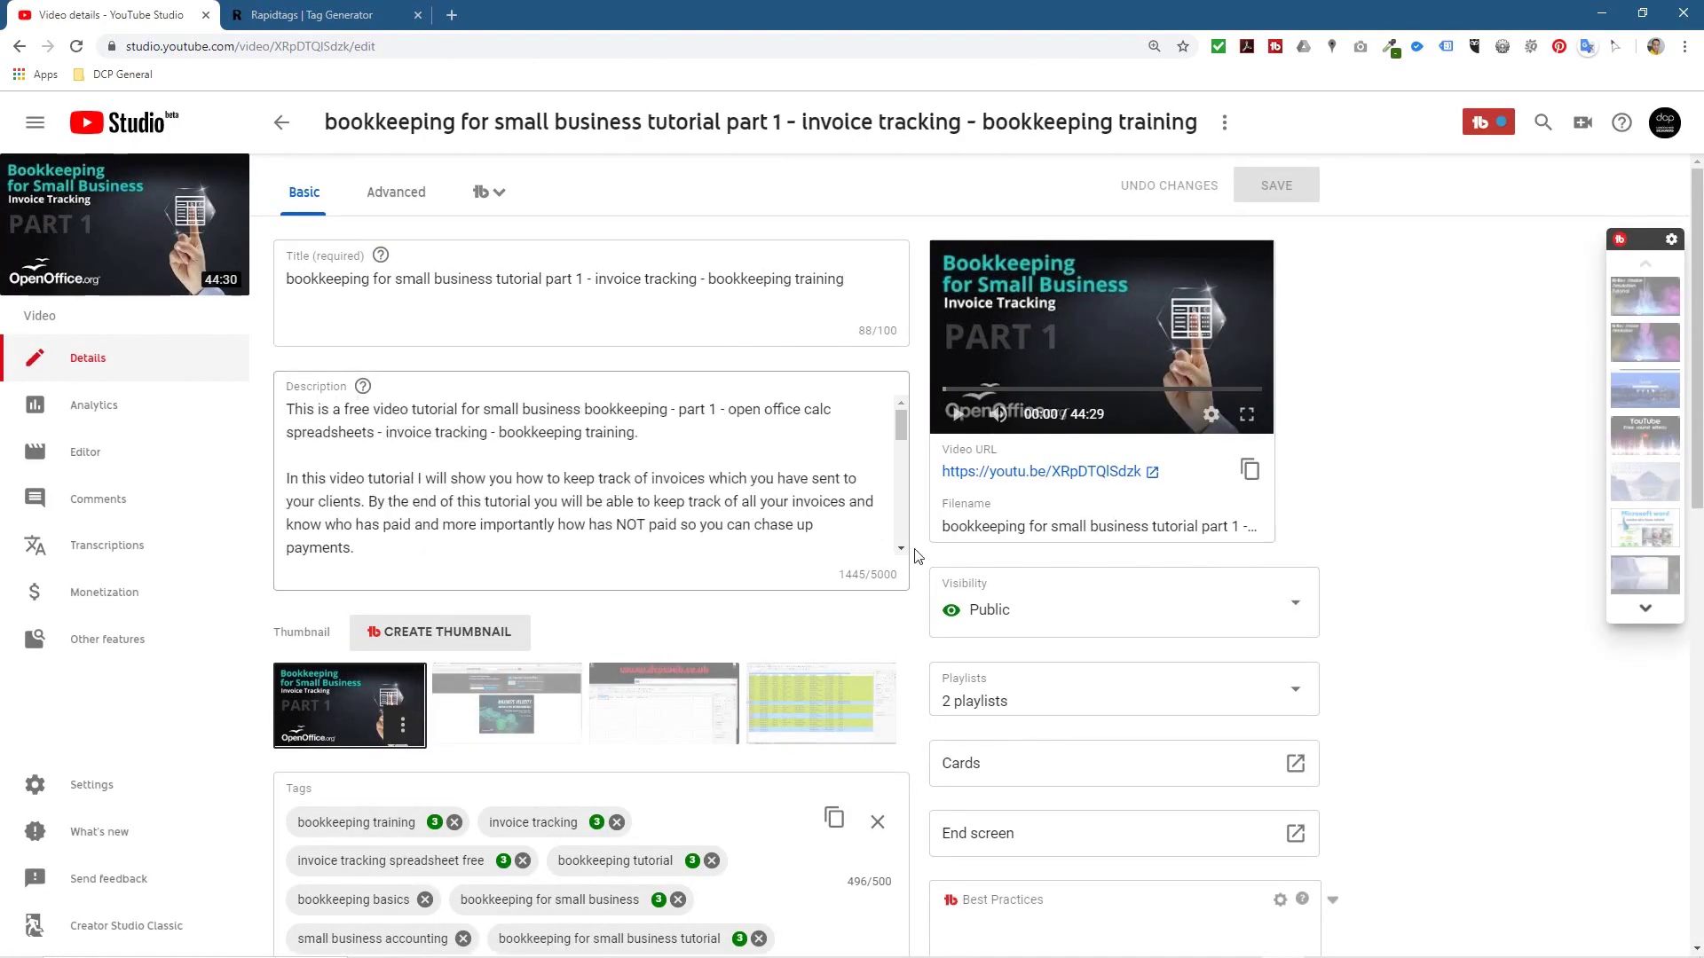
scroll(925, 524, "down", 4)
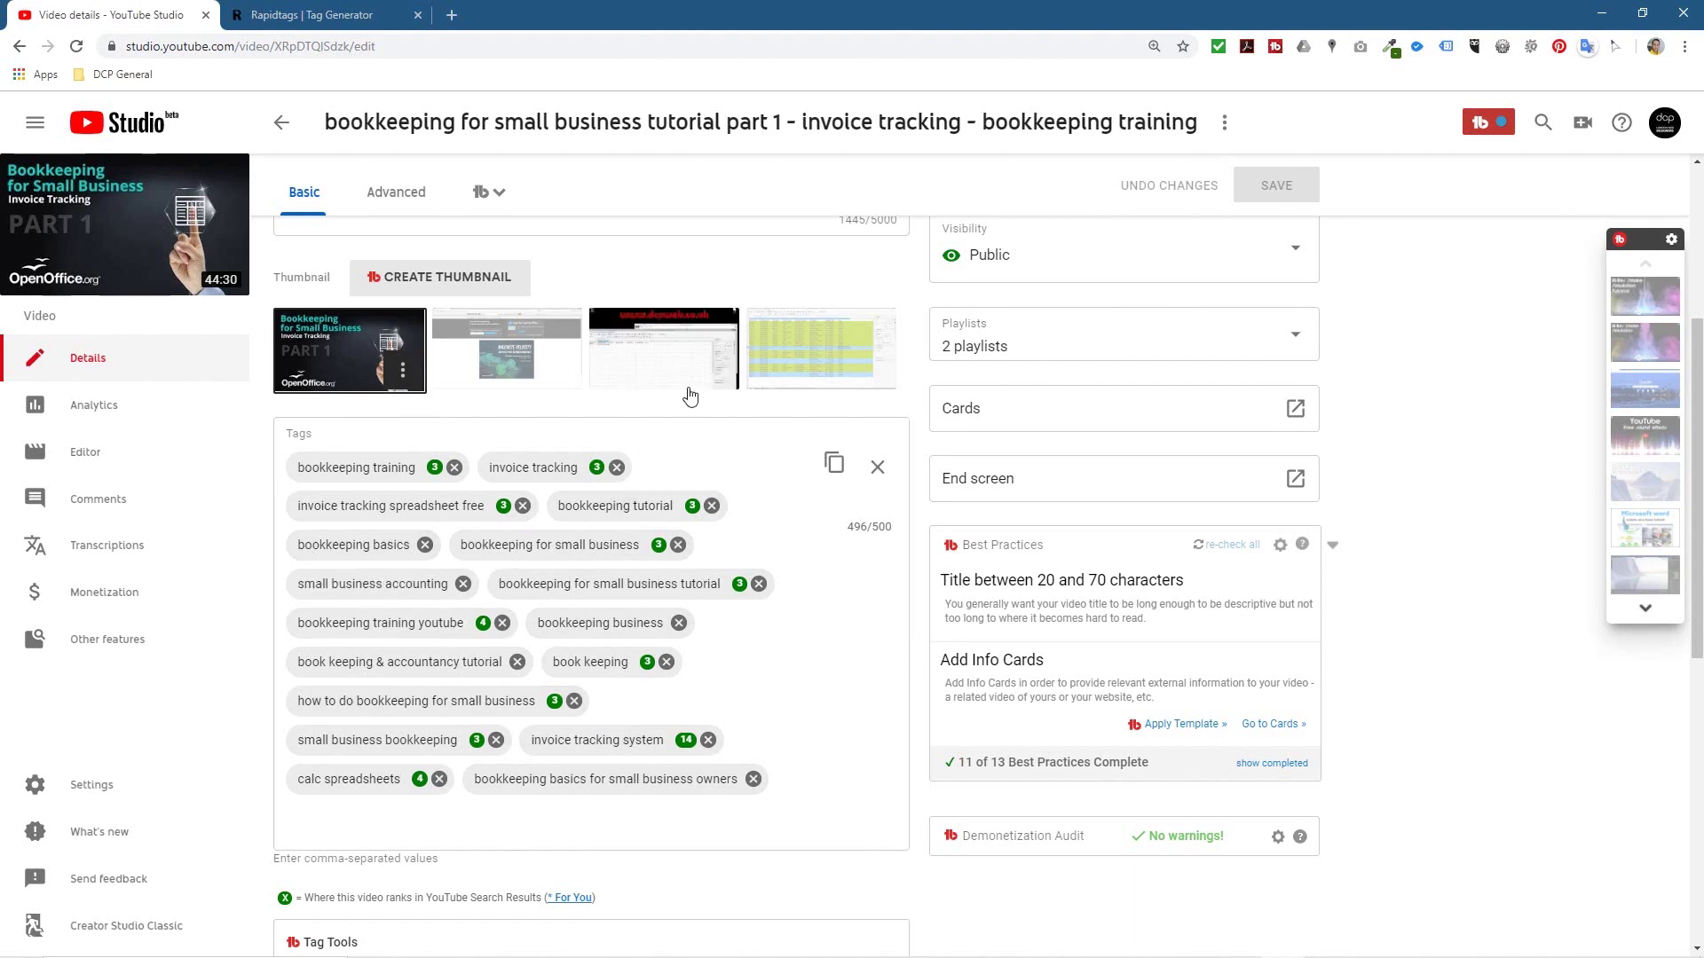
mouse_move(193, 286)
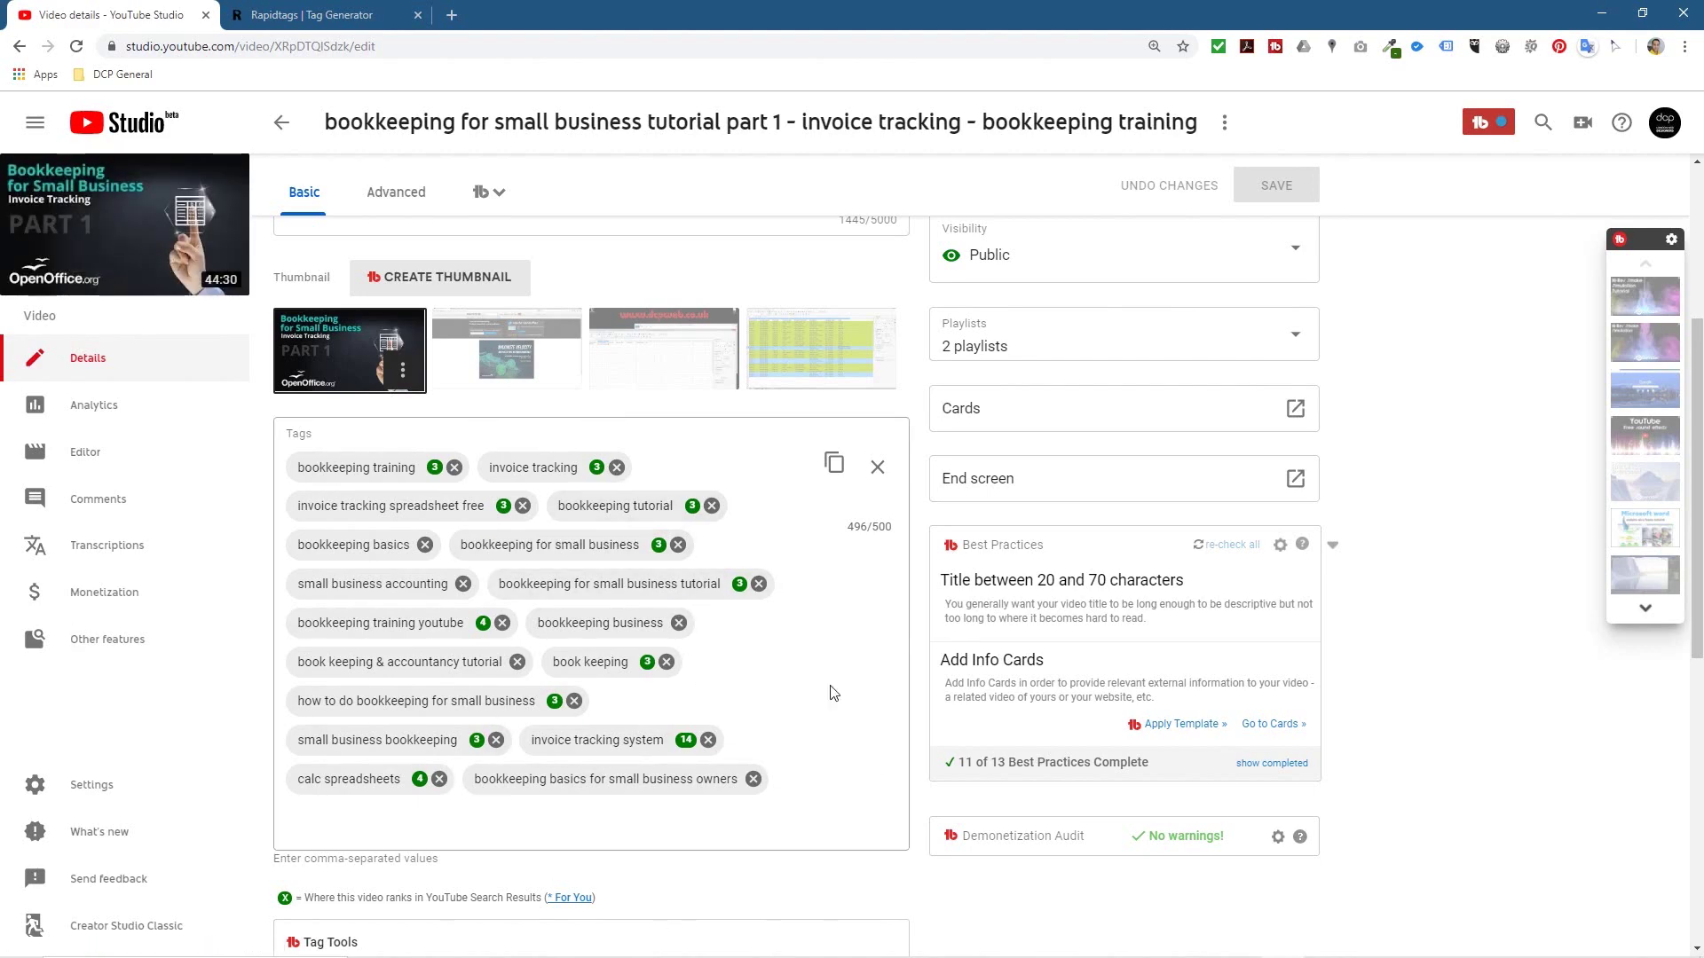
scroll(678, 702, "up", 4)
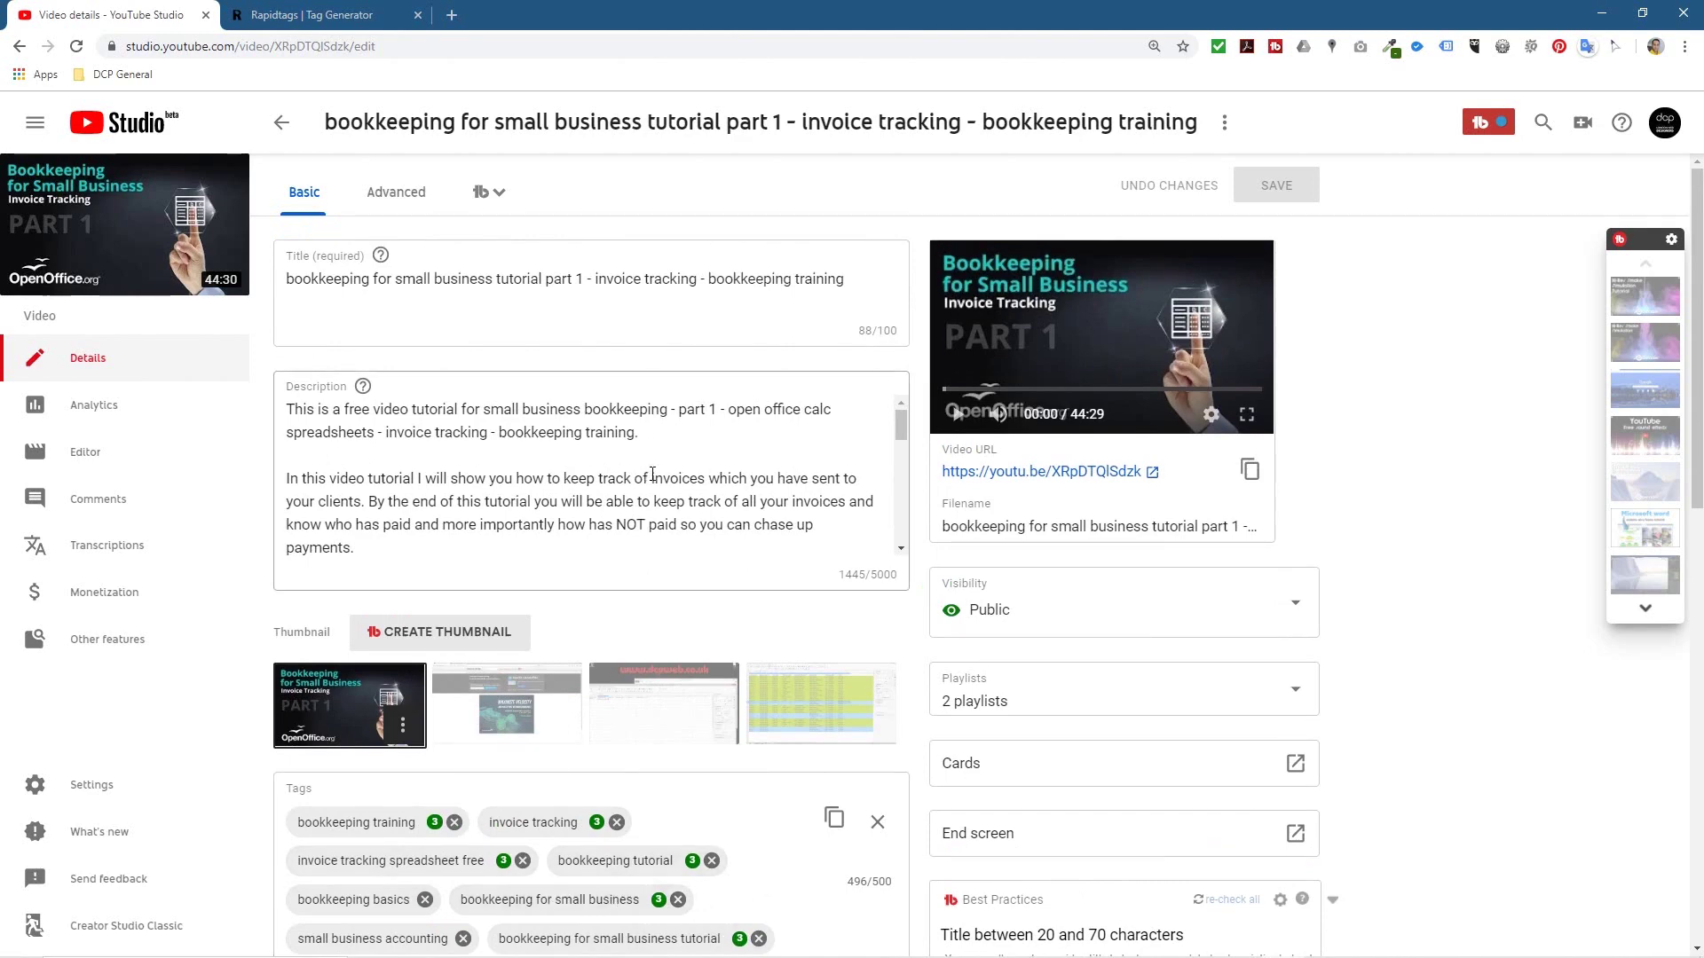
scroll(653, 475, "down", 4)
scroll(652, 475, "up", 6)
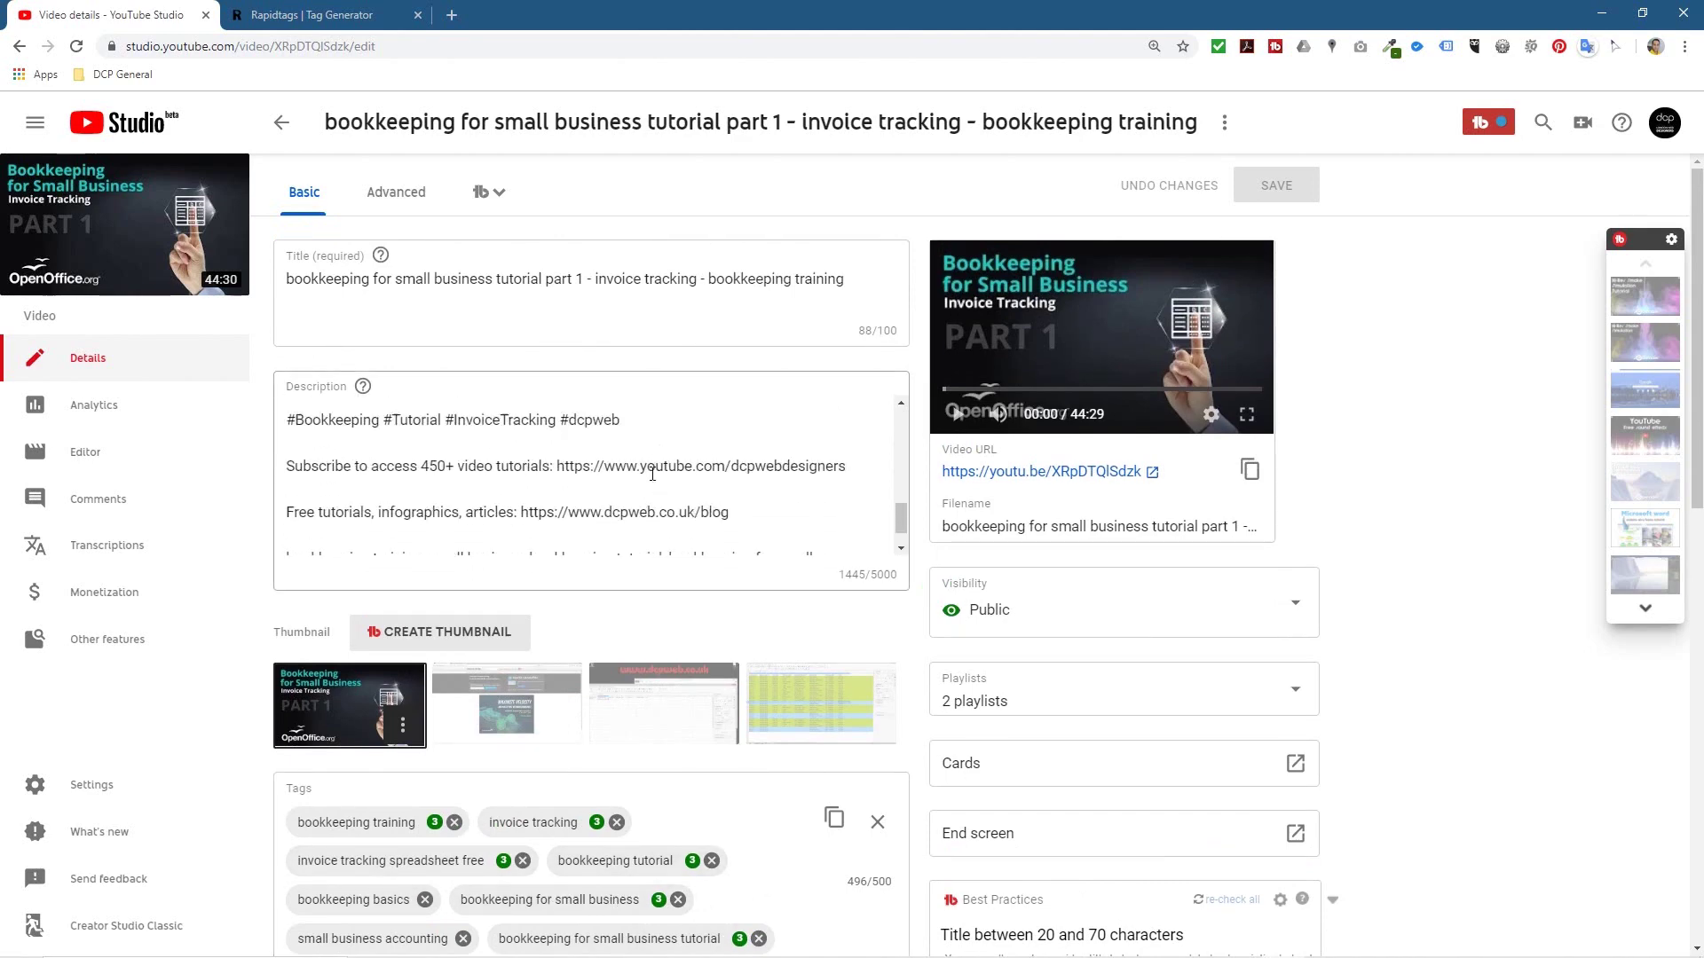
left_click_drag(318, 280, 815, 280)
left_click(623, 479)
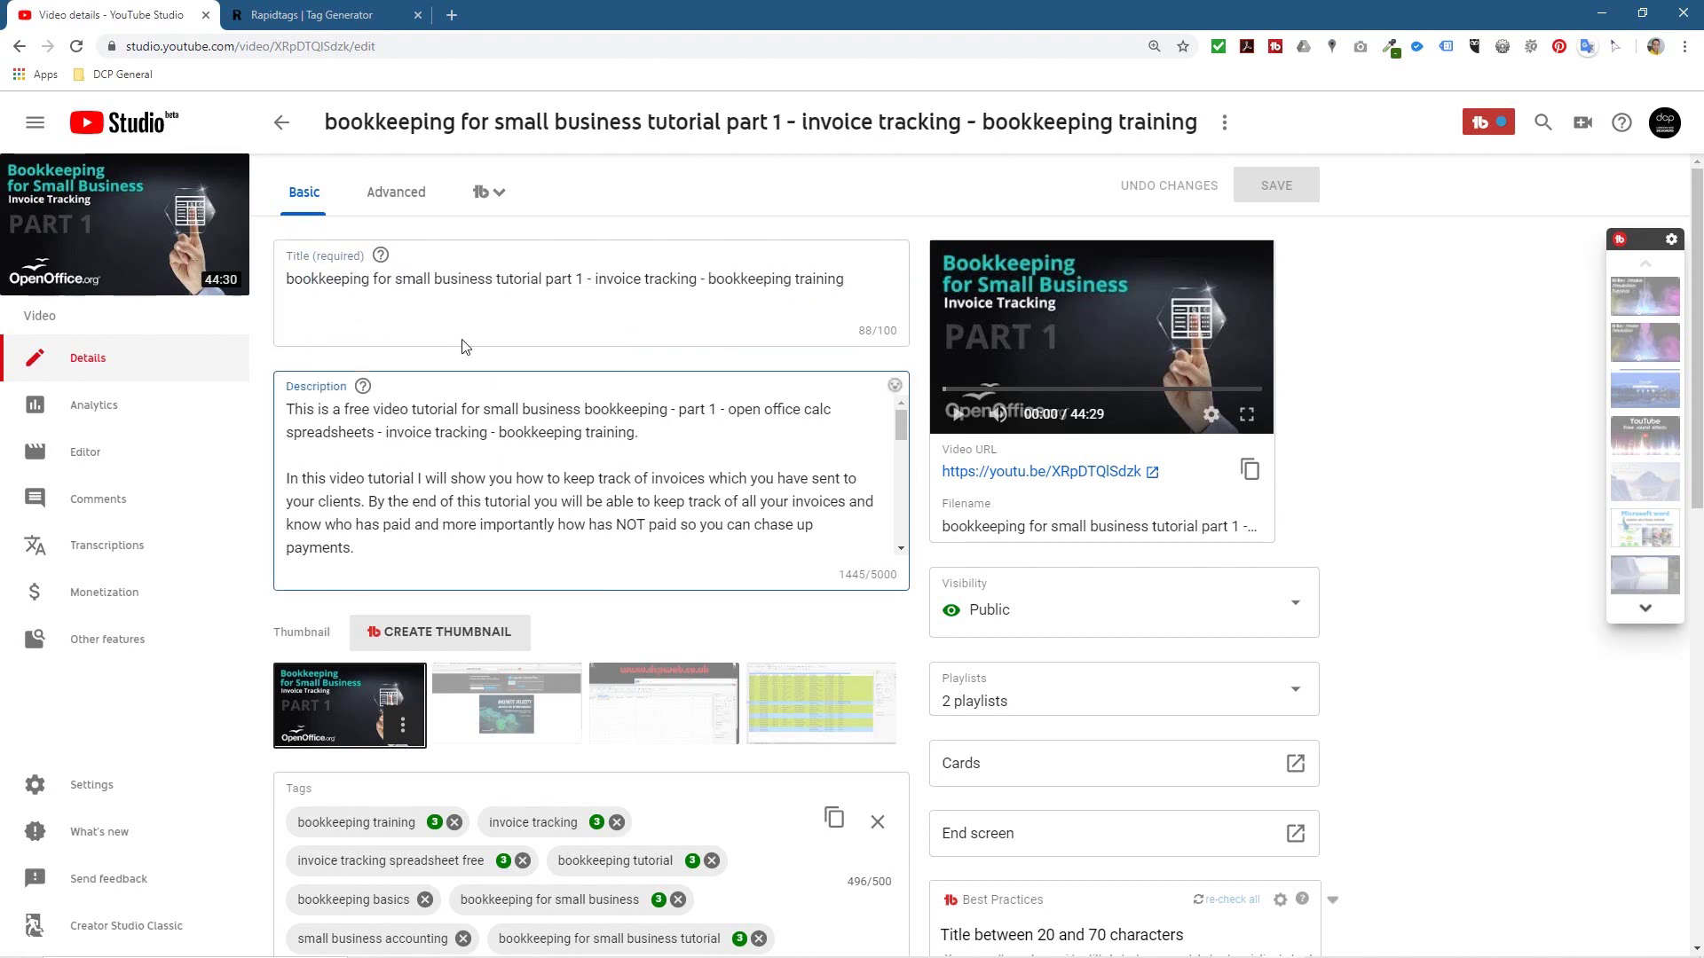
double_click(327, 279)
left_click(520, 453)
left_click_drag(480, 411, 670, 412)
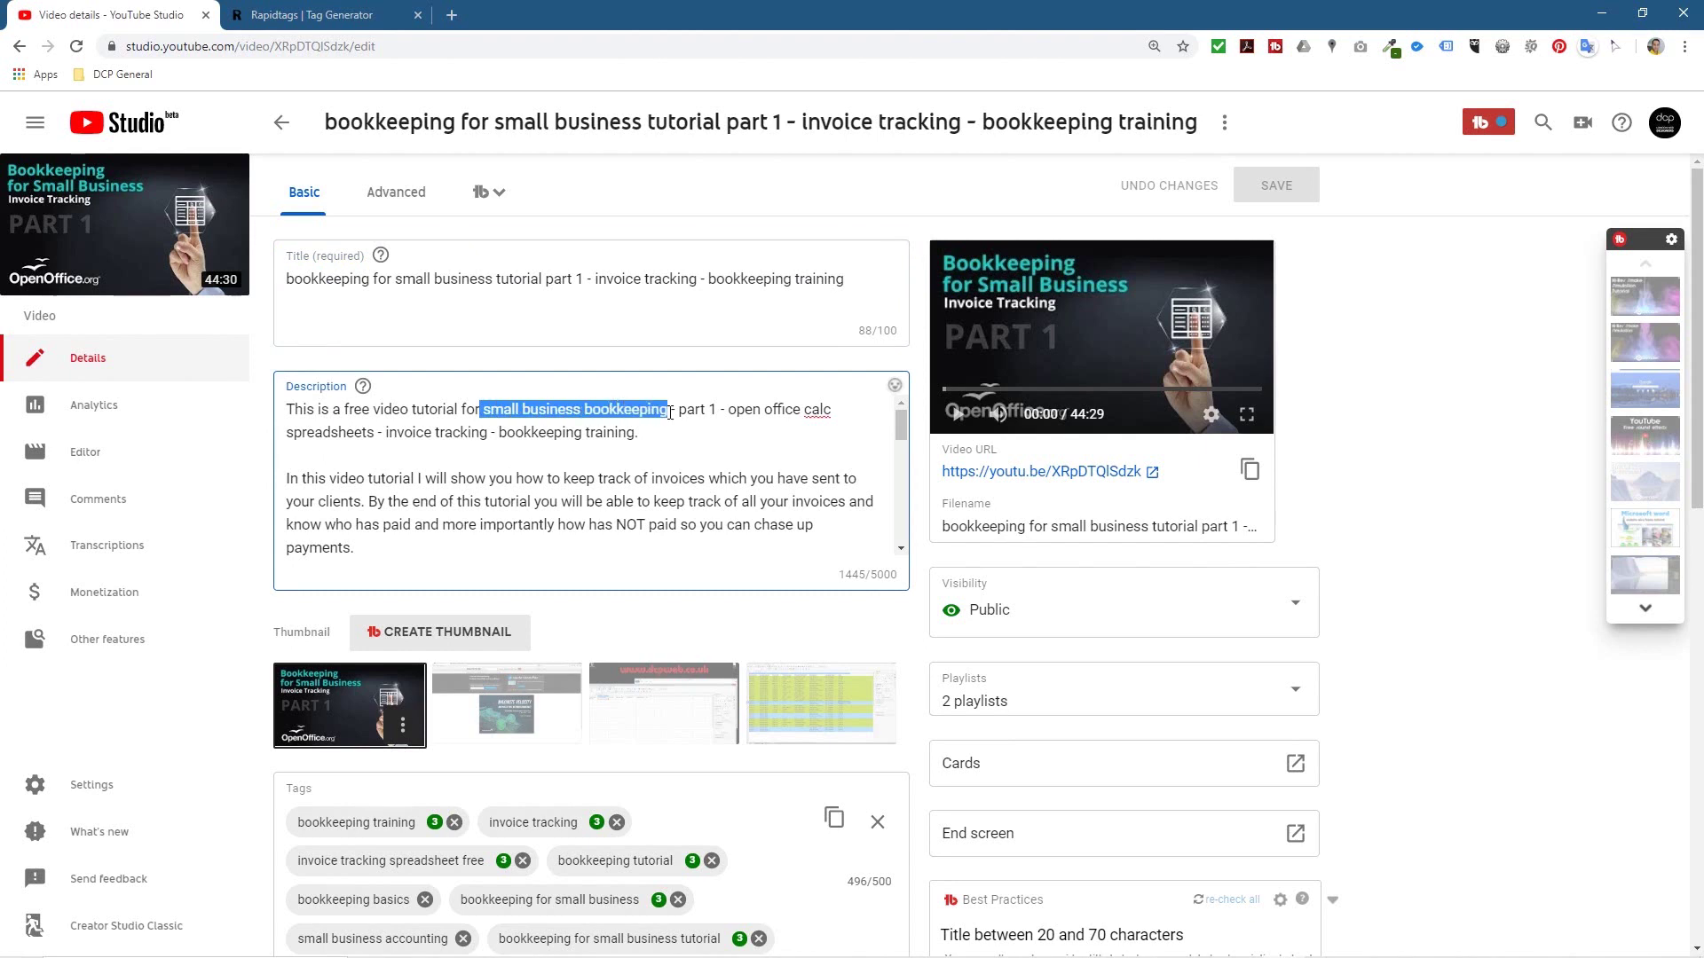
scroll(483, 471, "down", 3)
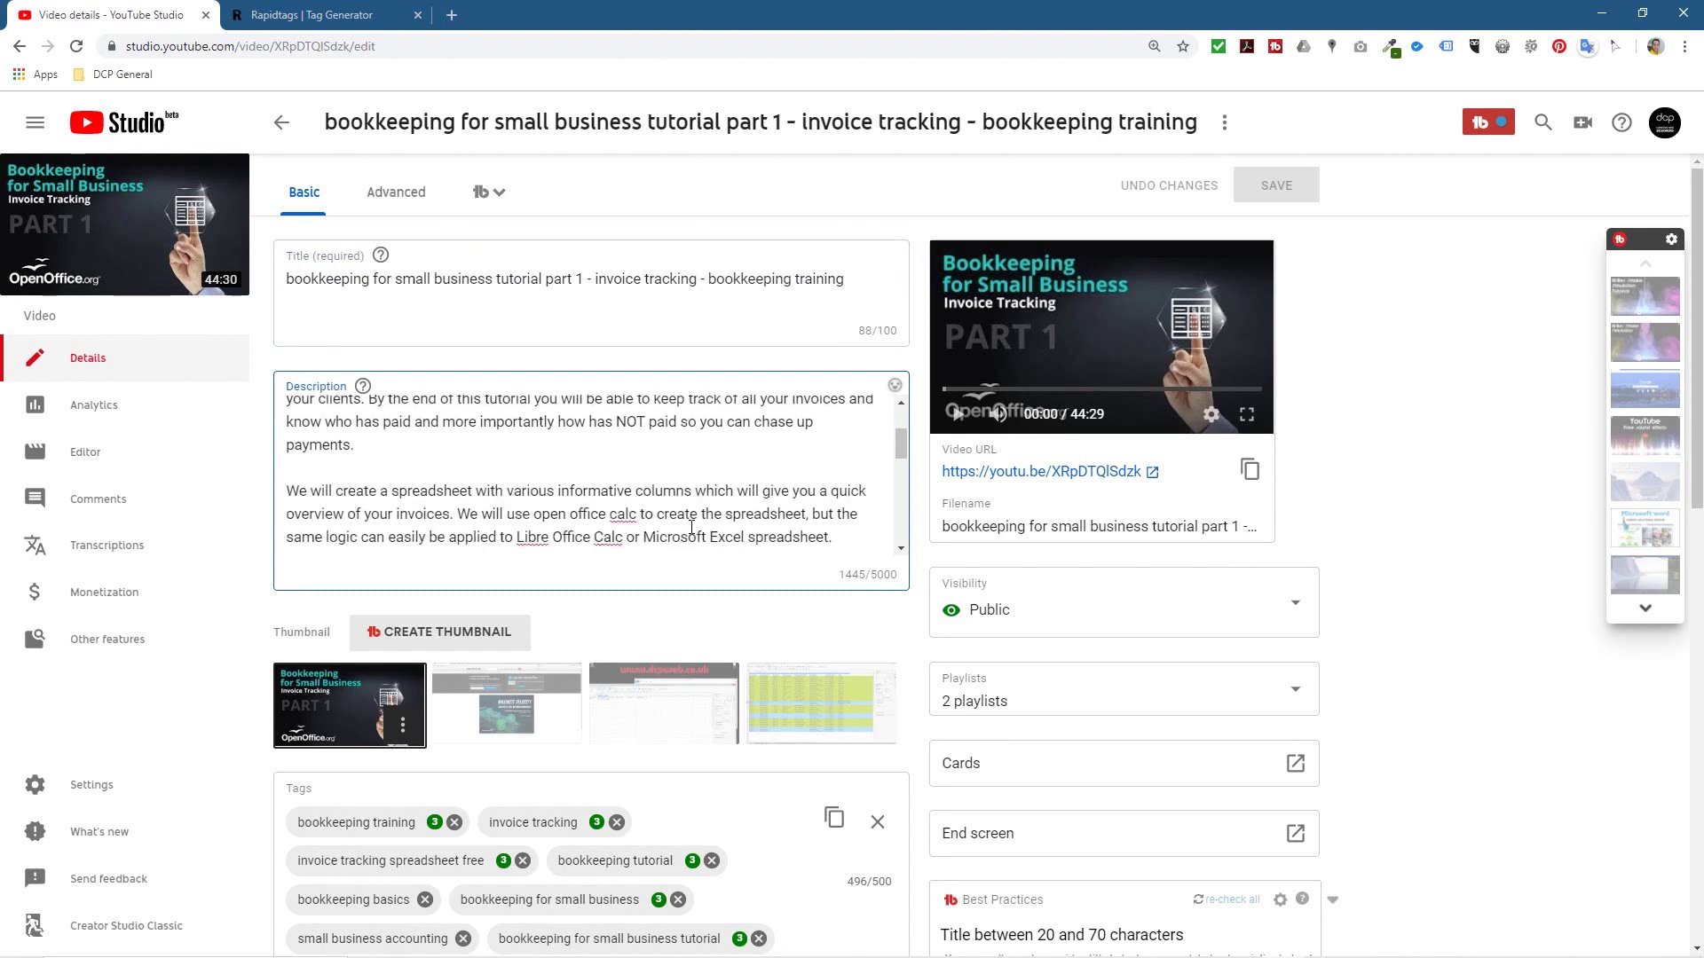
scroll(483, 470, "down", 5)
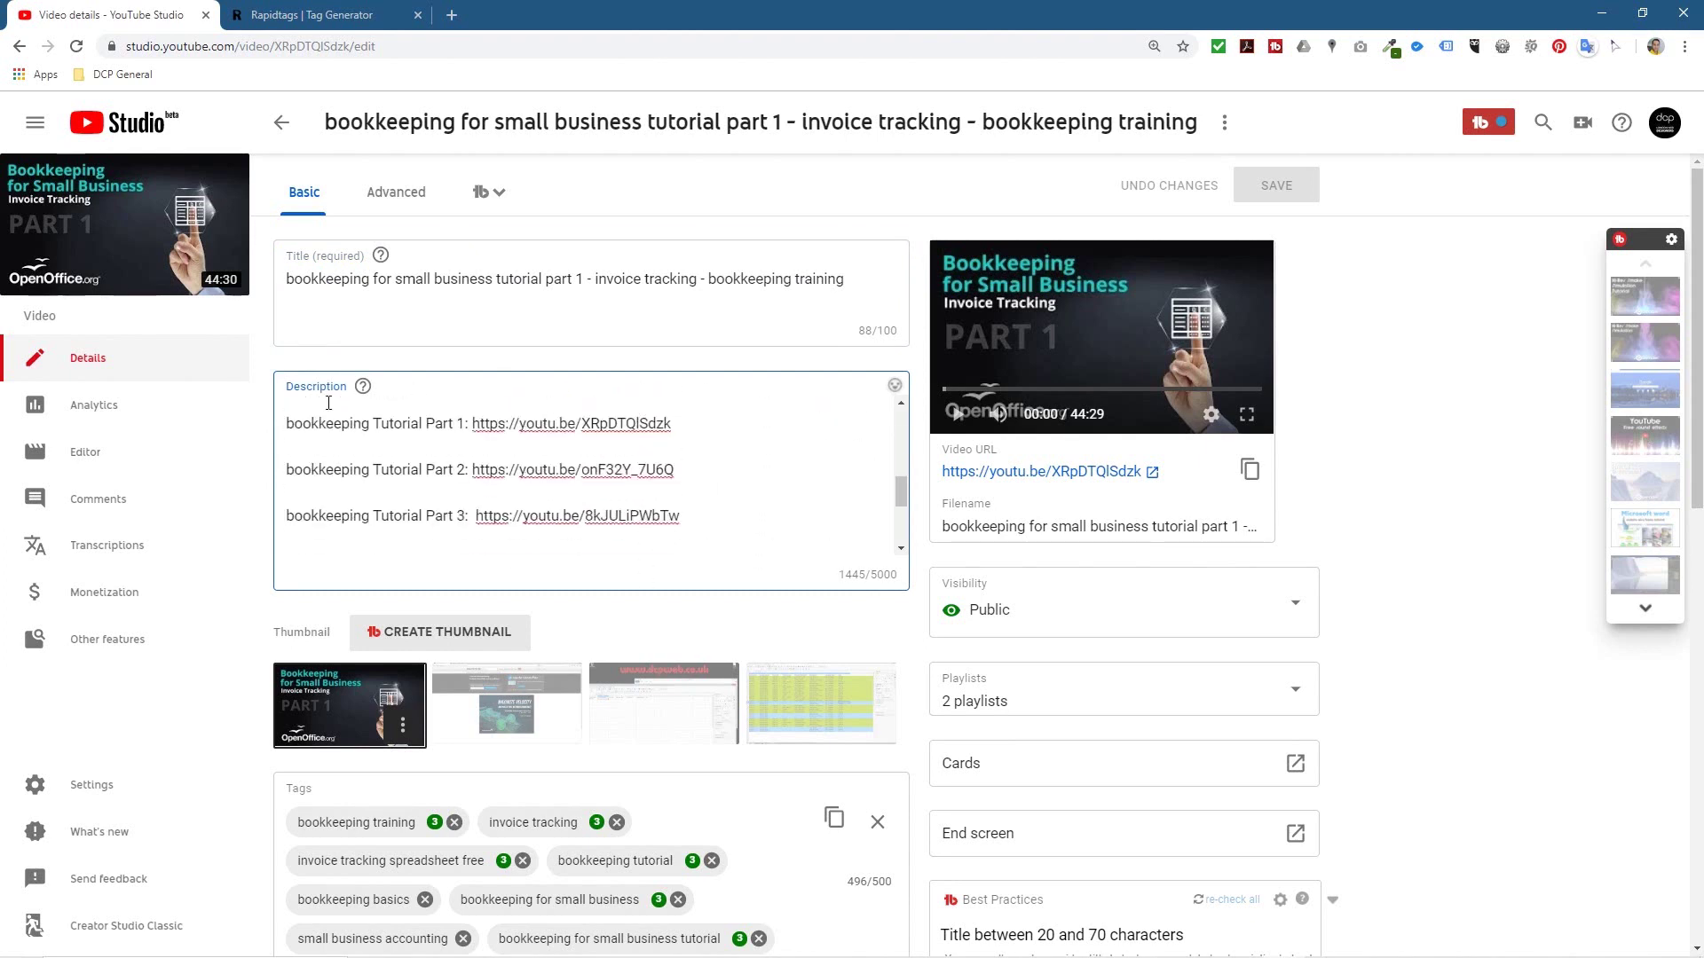
scroll(587, 487, "down", 3)
scroll(587, 488, "up", 3)
left_click_drag(326, 423, 654, 526)
left_click(674, 522)
left_click_drag(420, 423, 283, 420)
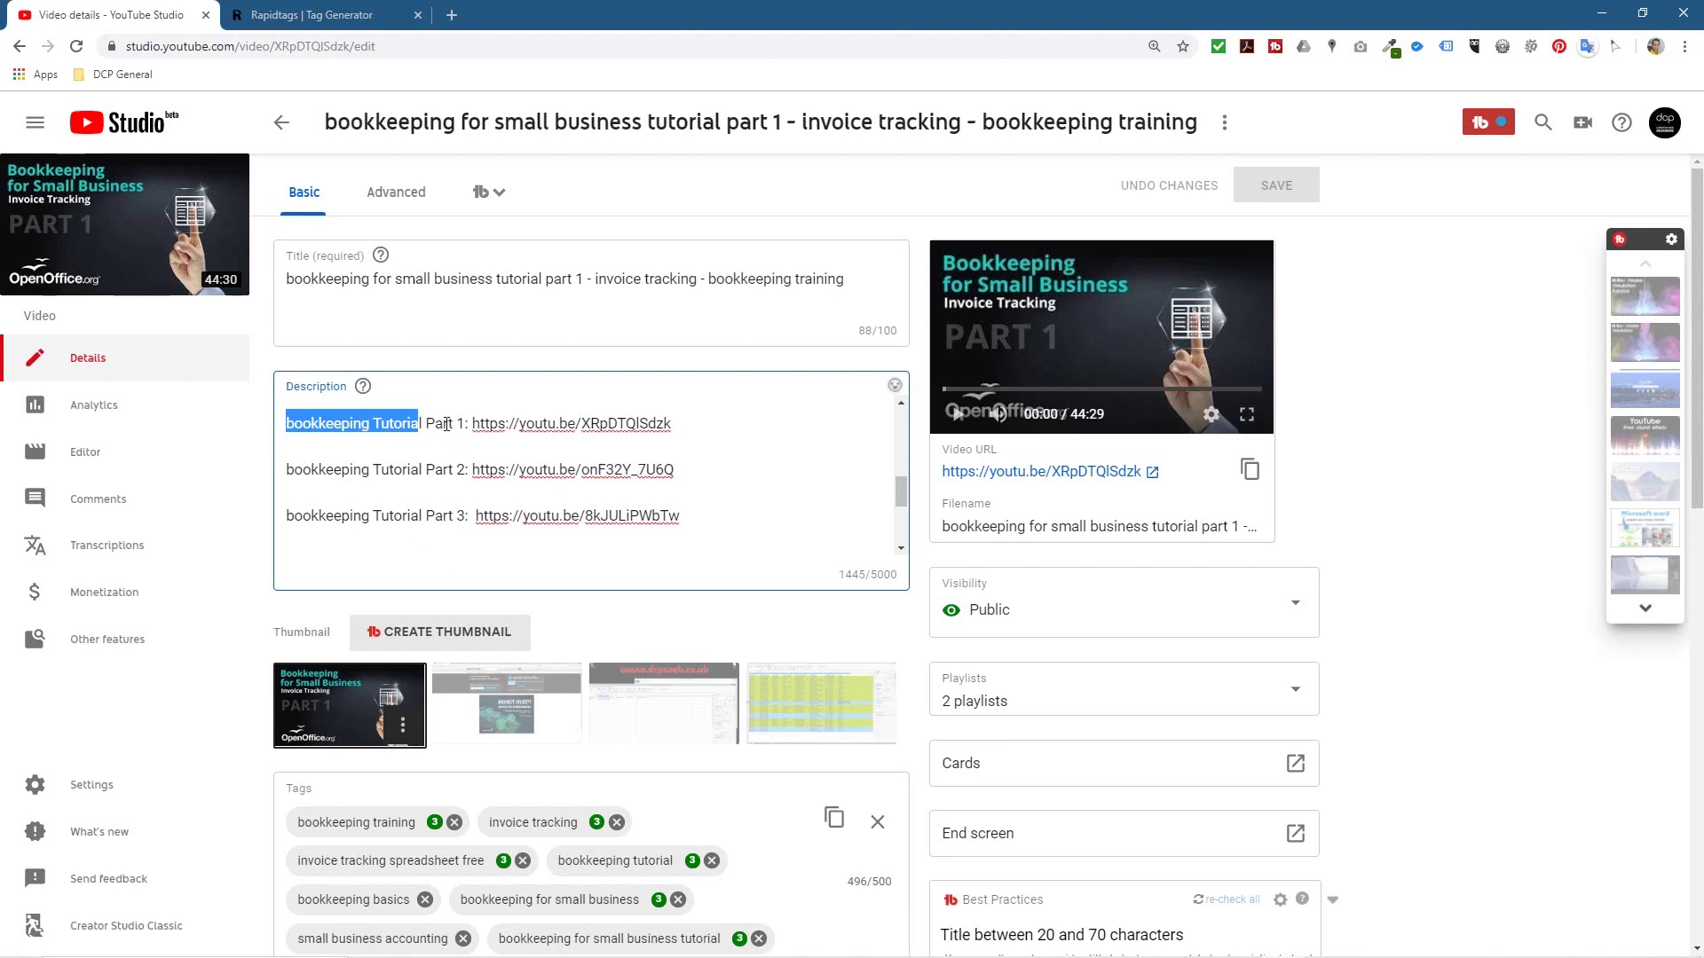
left_click(452, 423)
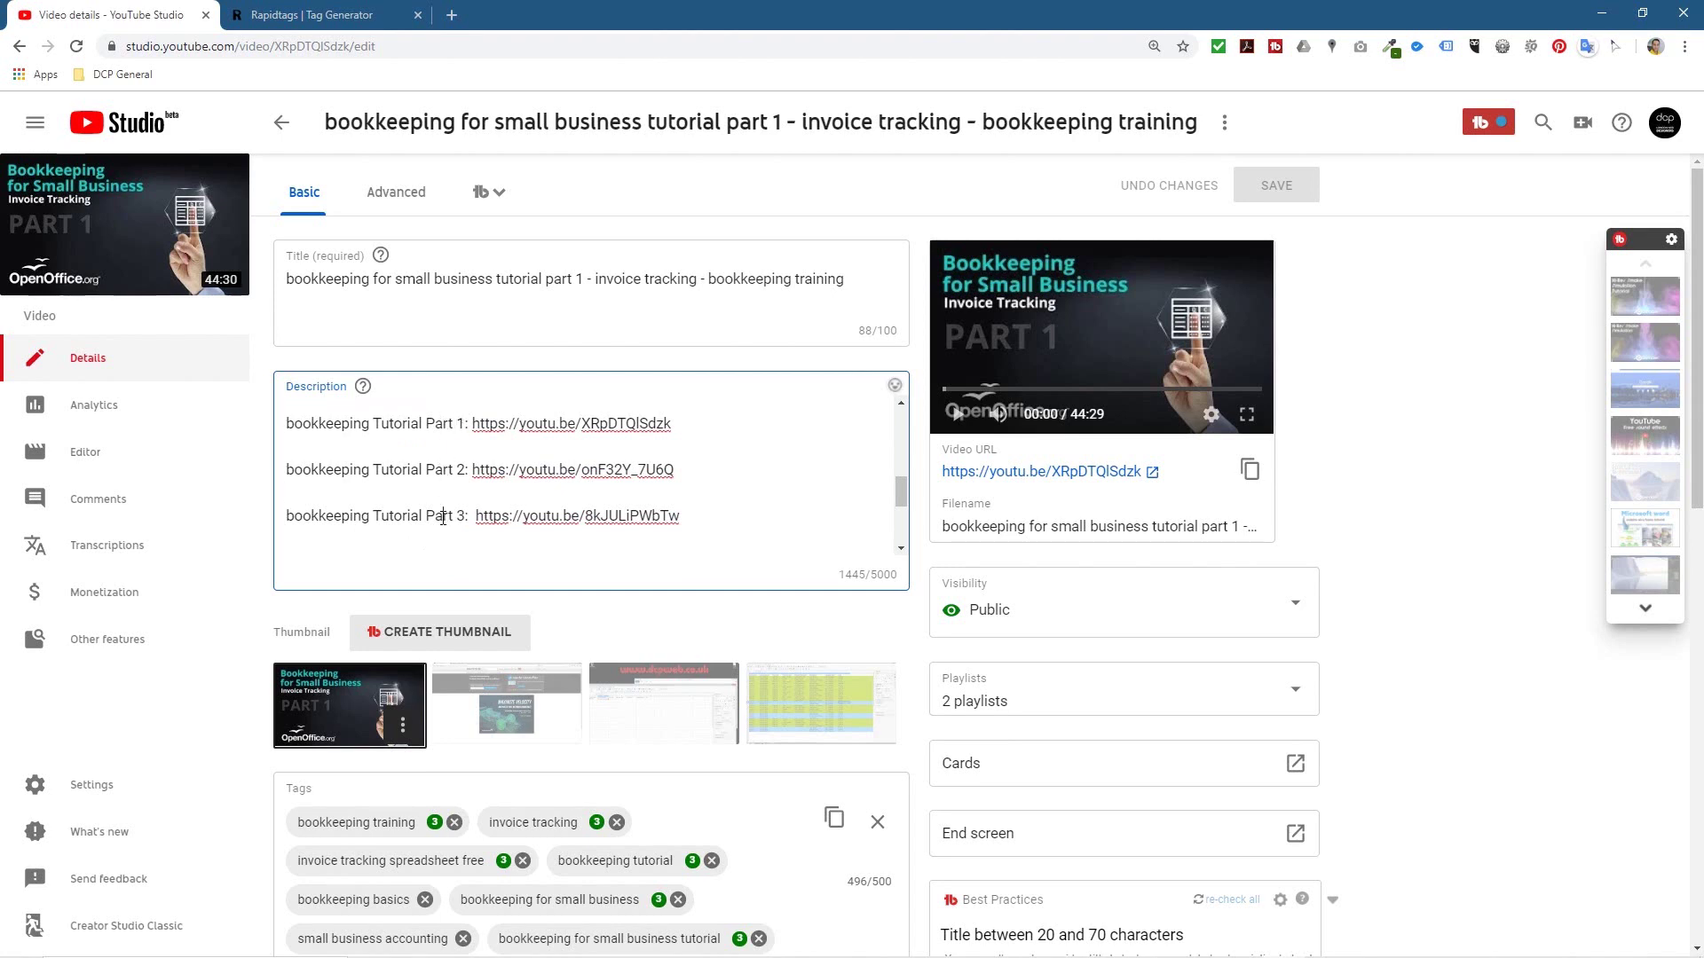
scroll(443, 516, "down", 5)
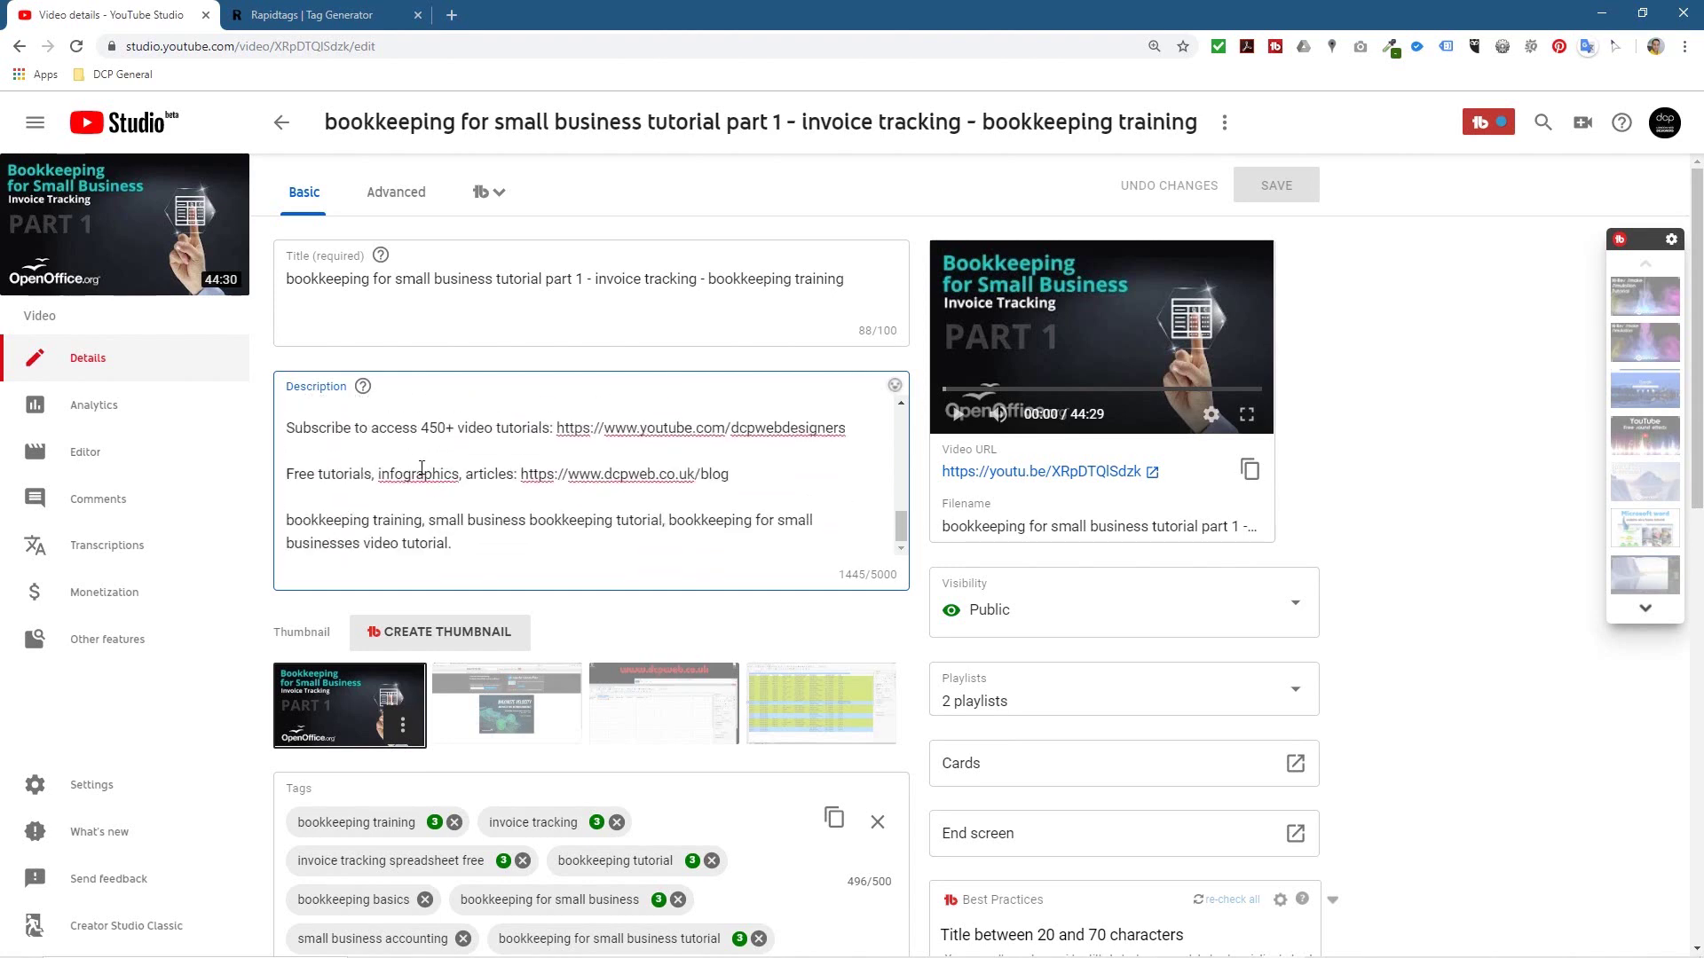
left_click_drag(285, 428, 624, 453)
left_click_drag(316, 474, 484, 474)
left_click_drag(319, 520, 521, 571)
key("ctrl+a")
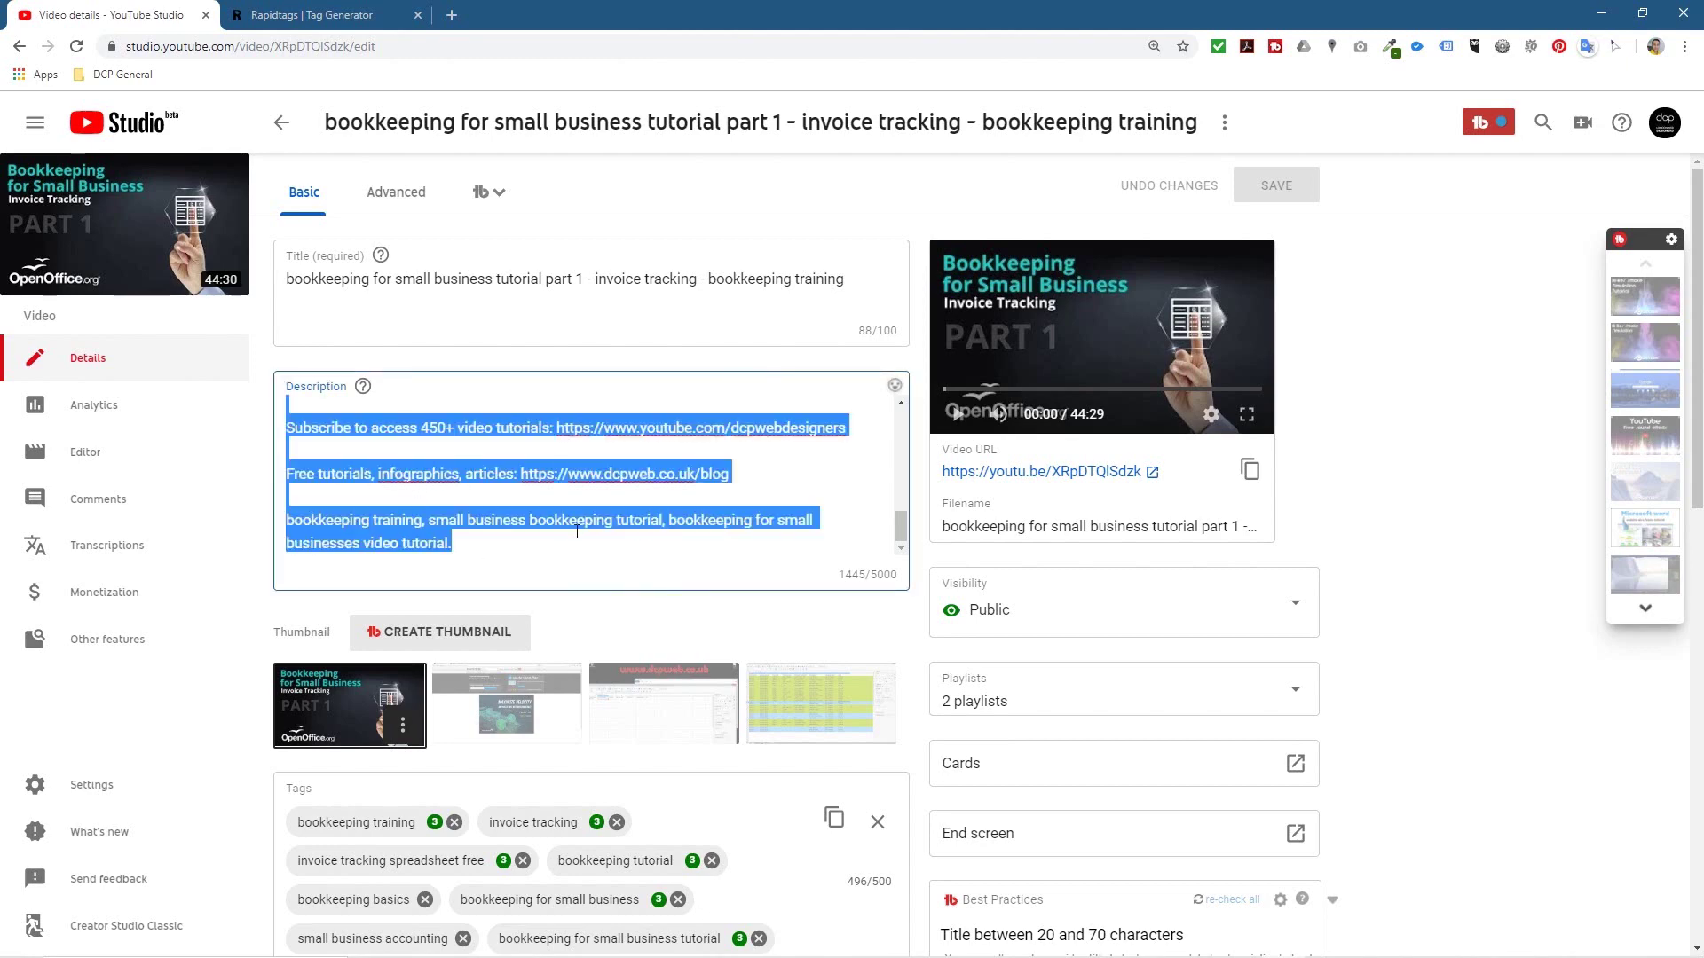
left_click(661, 577)
scroll(670, 575, "up", 10)
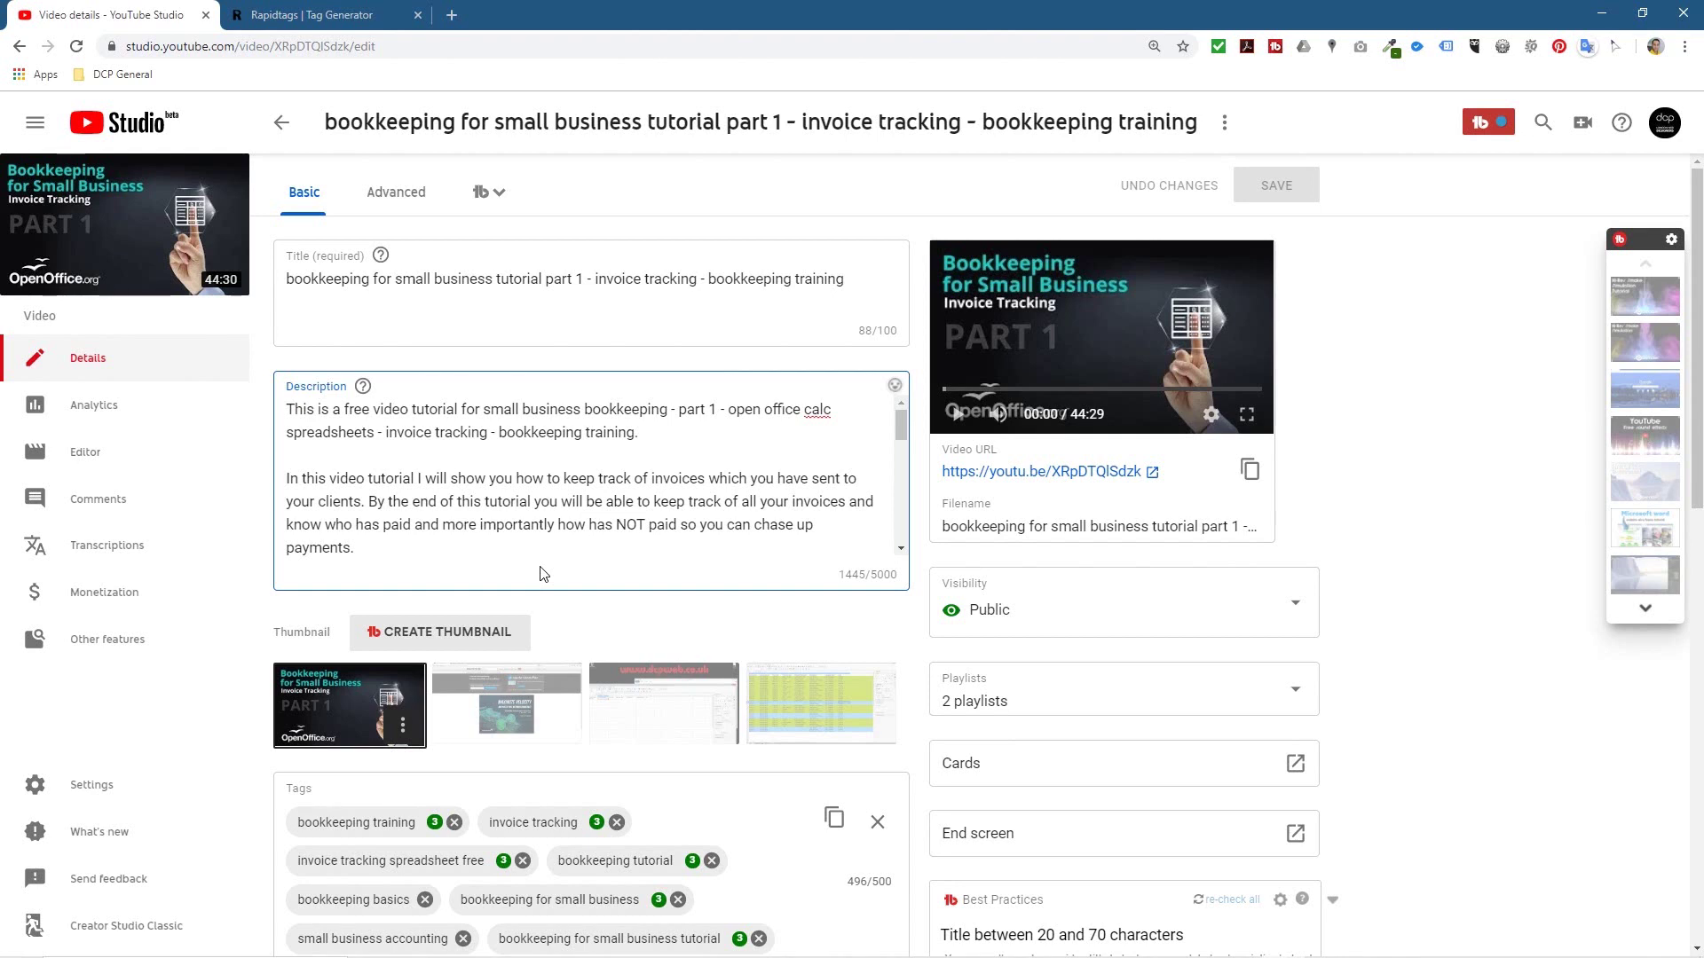
left_click(386, 20)
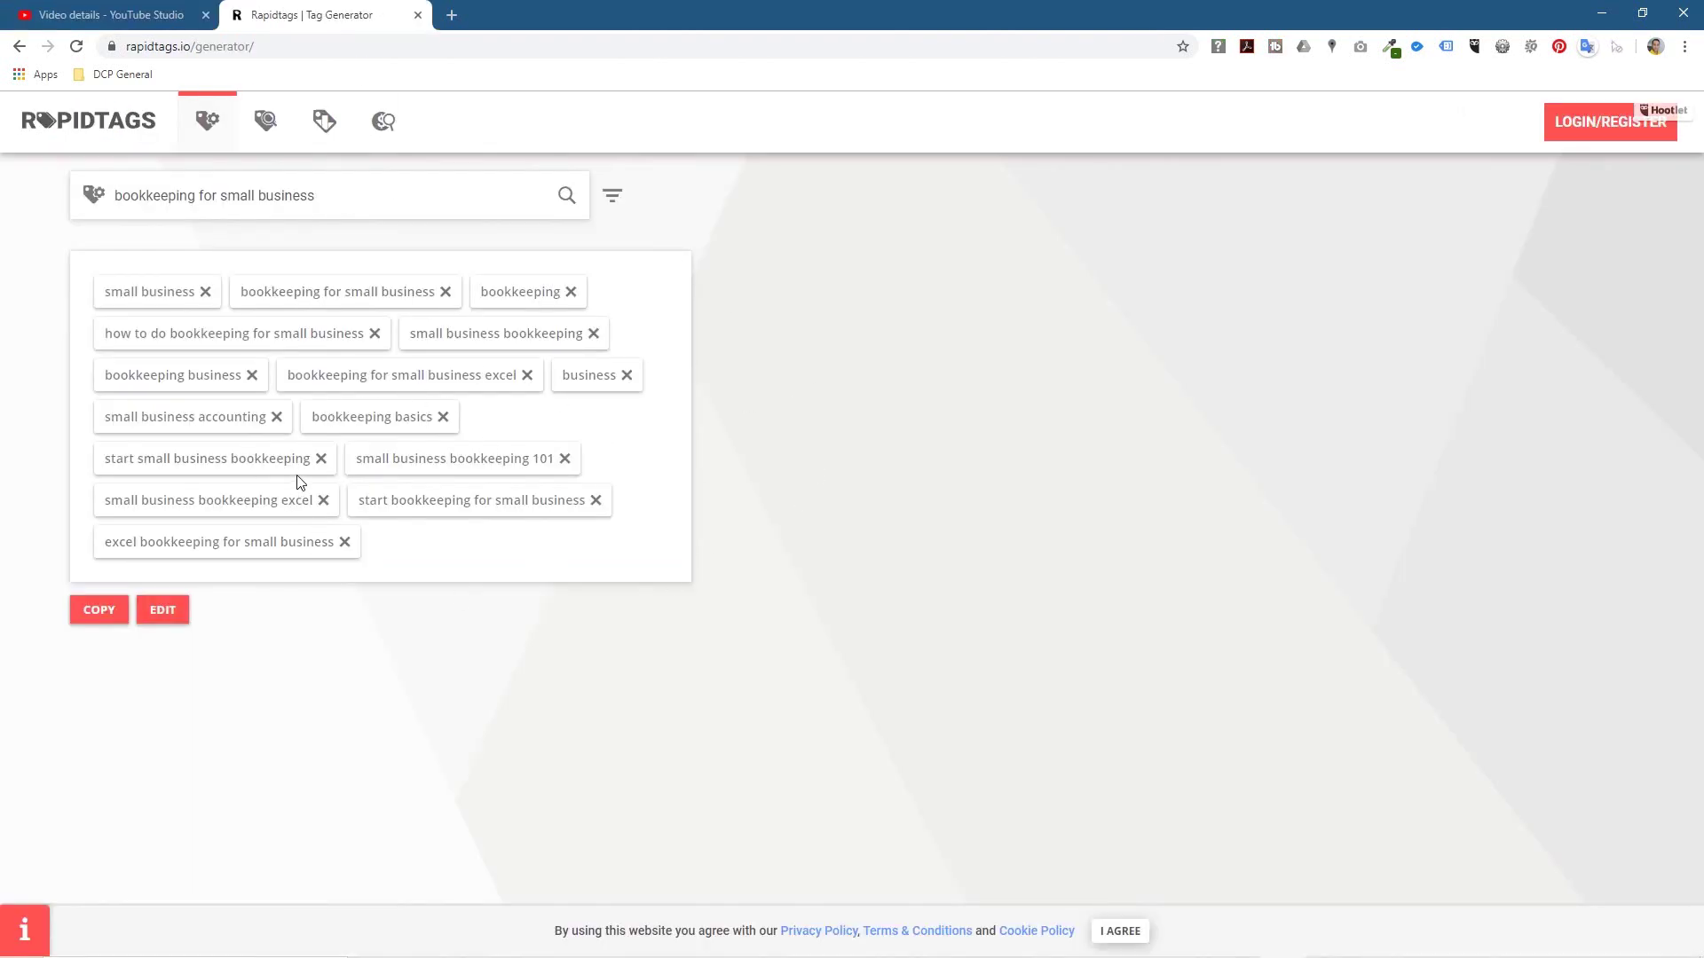
left_click(100, 617)
left_click(169, 12)
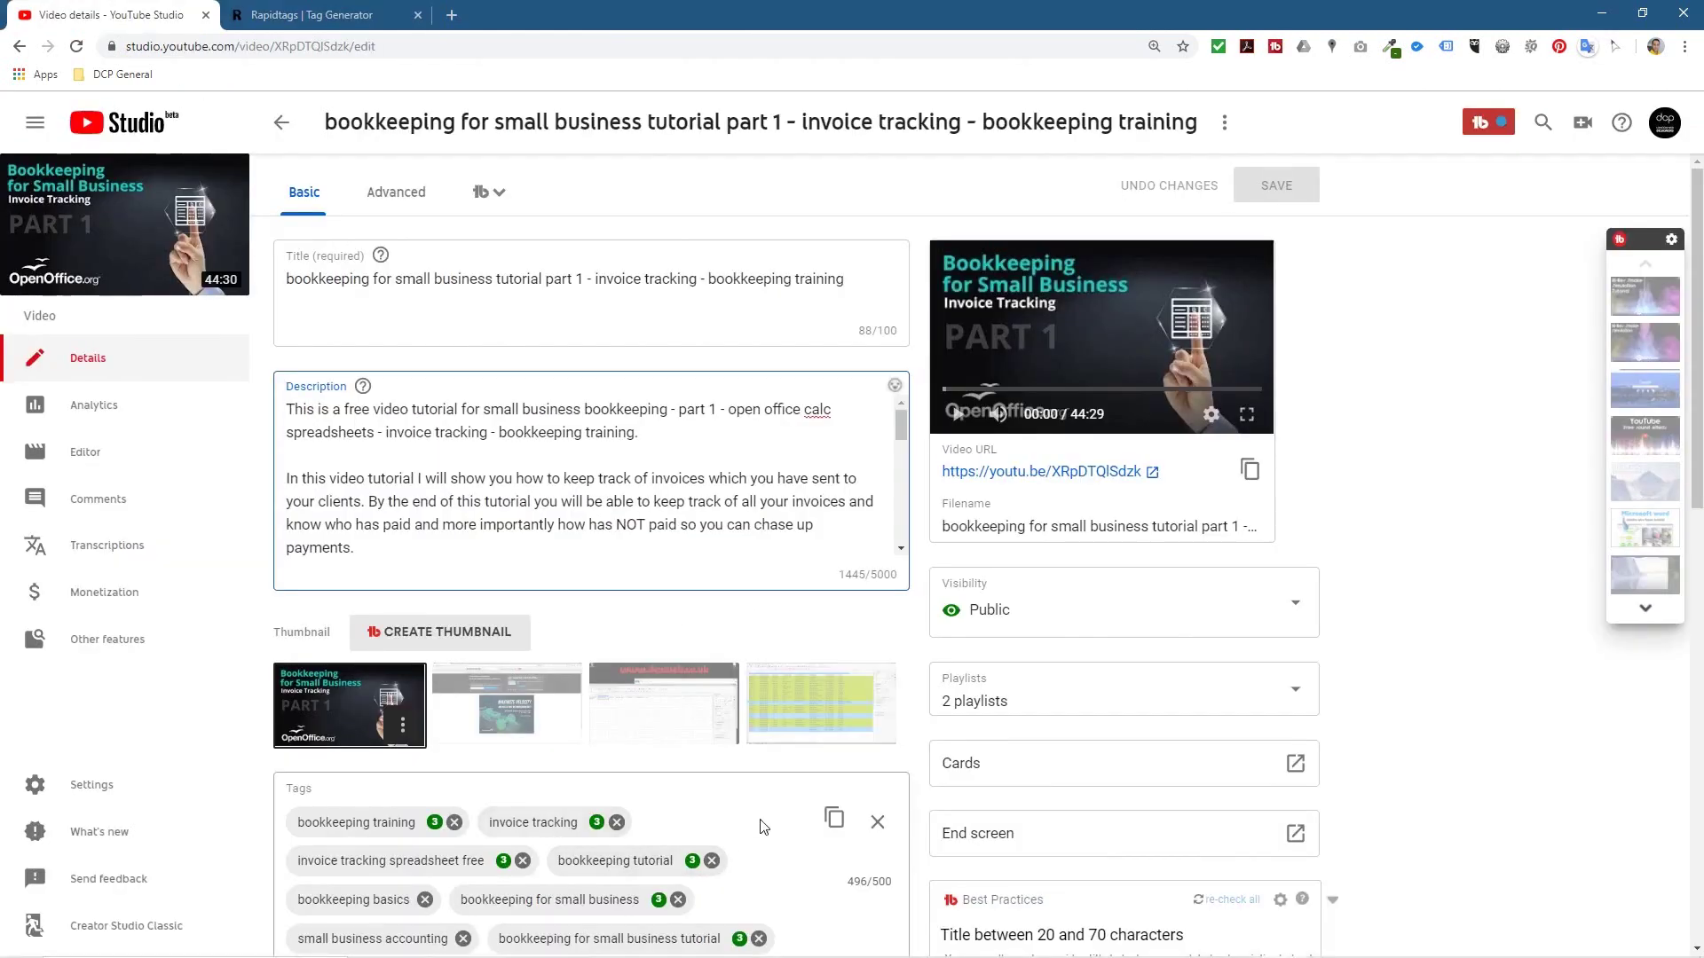
scroll(734, 793, "down", 3)
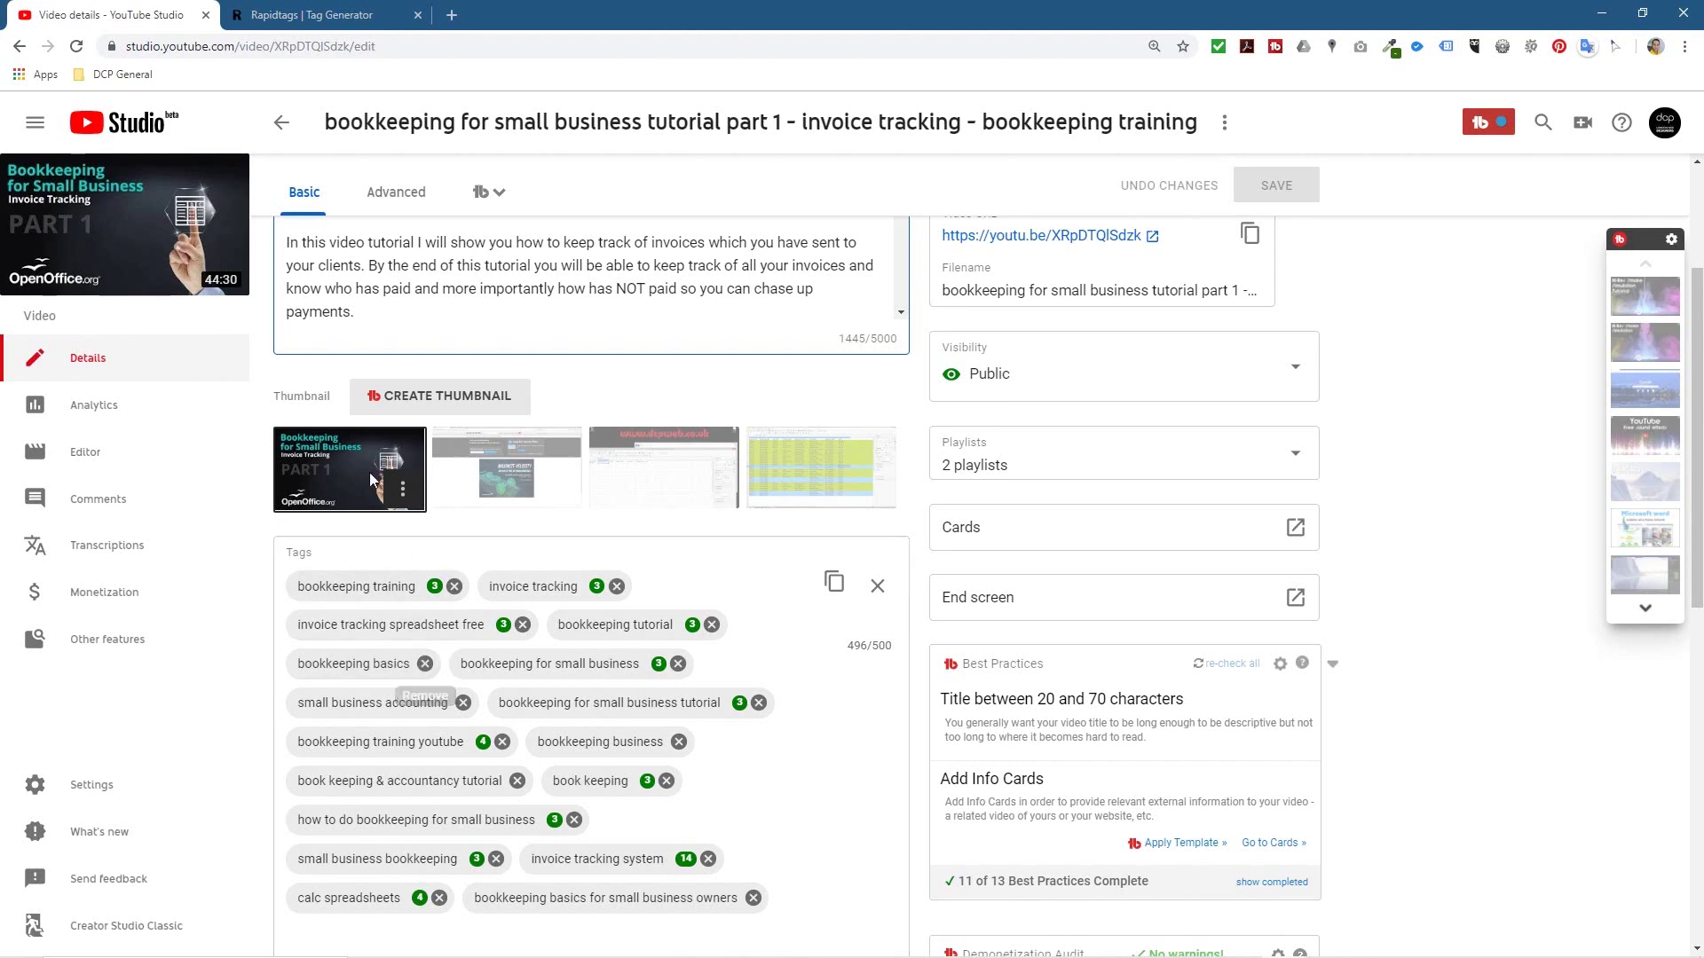
Return to the channel's Videos list and scroll through the first page of uploads.
left_click(279, 124)
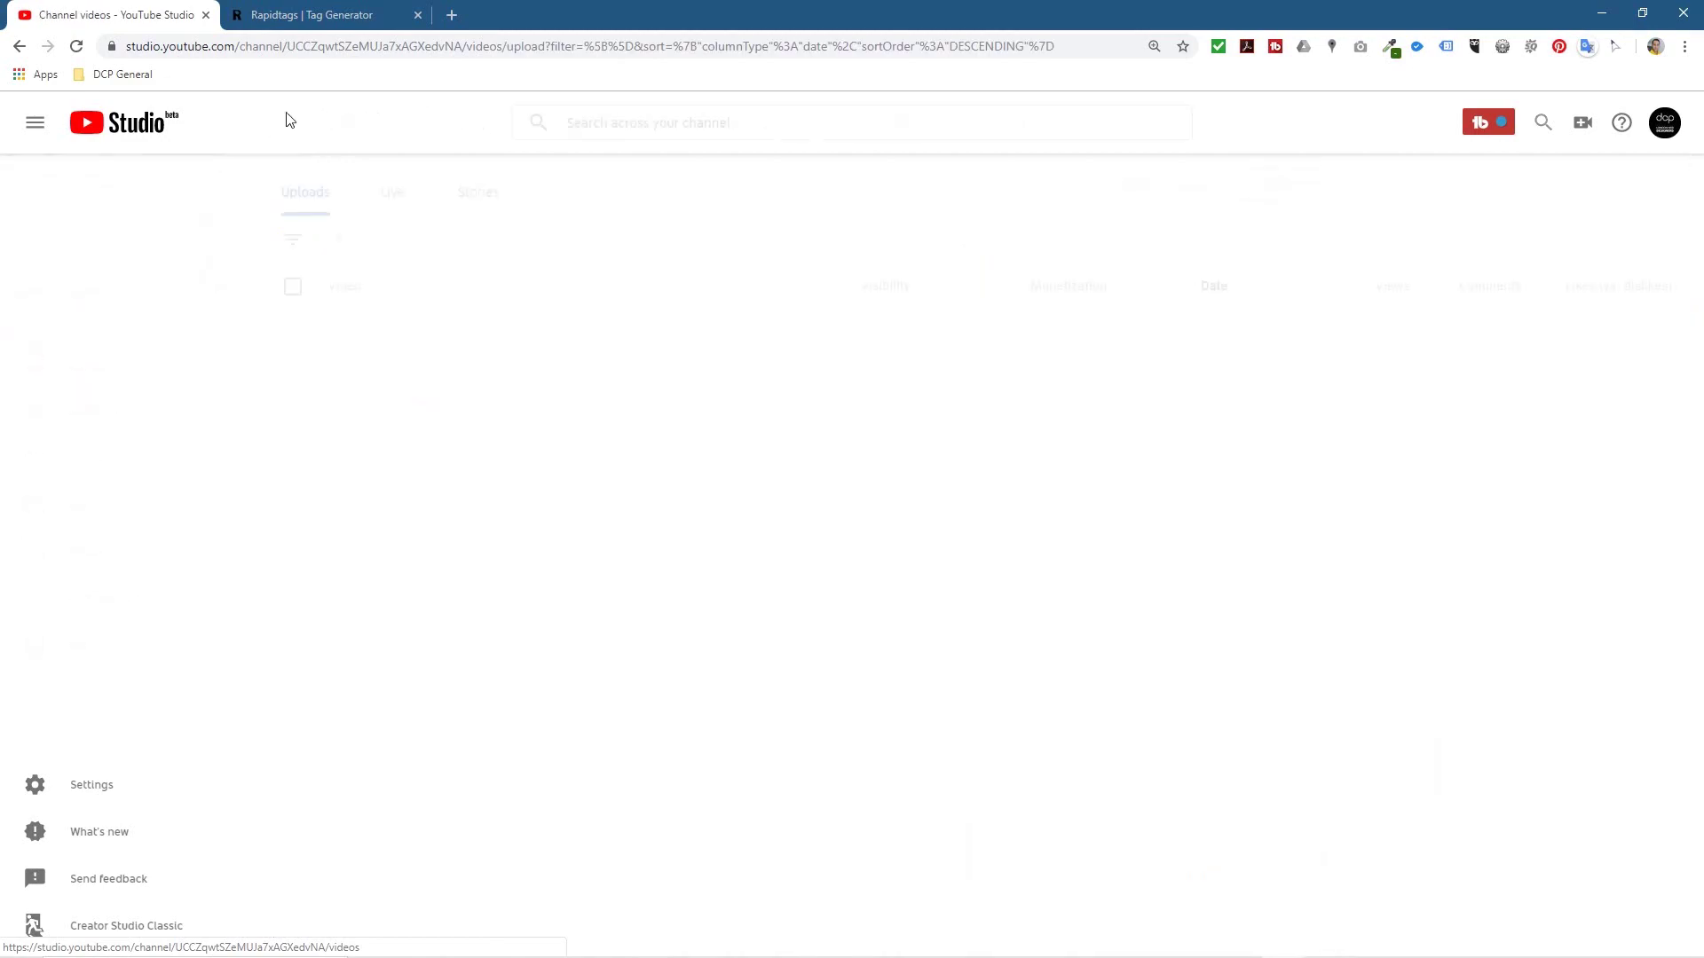
left_click(368, 47)
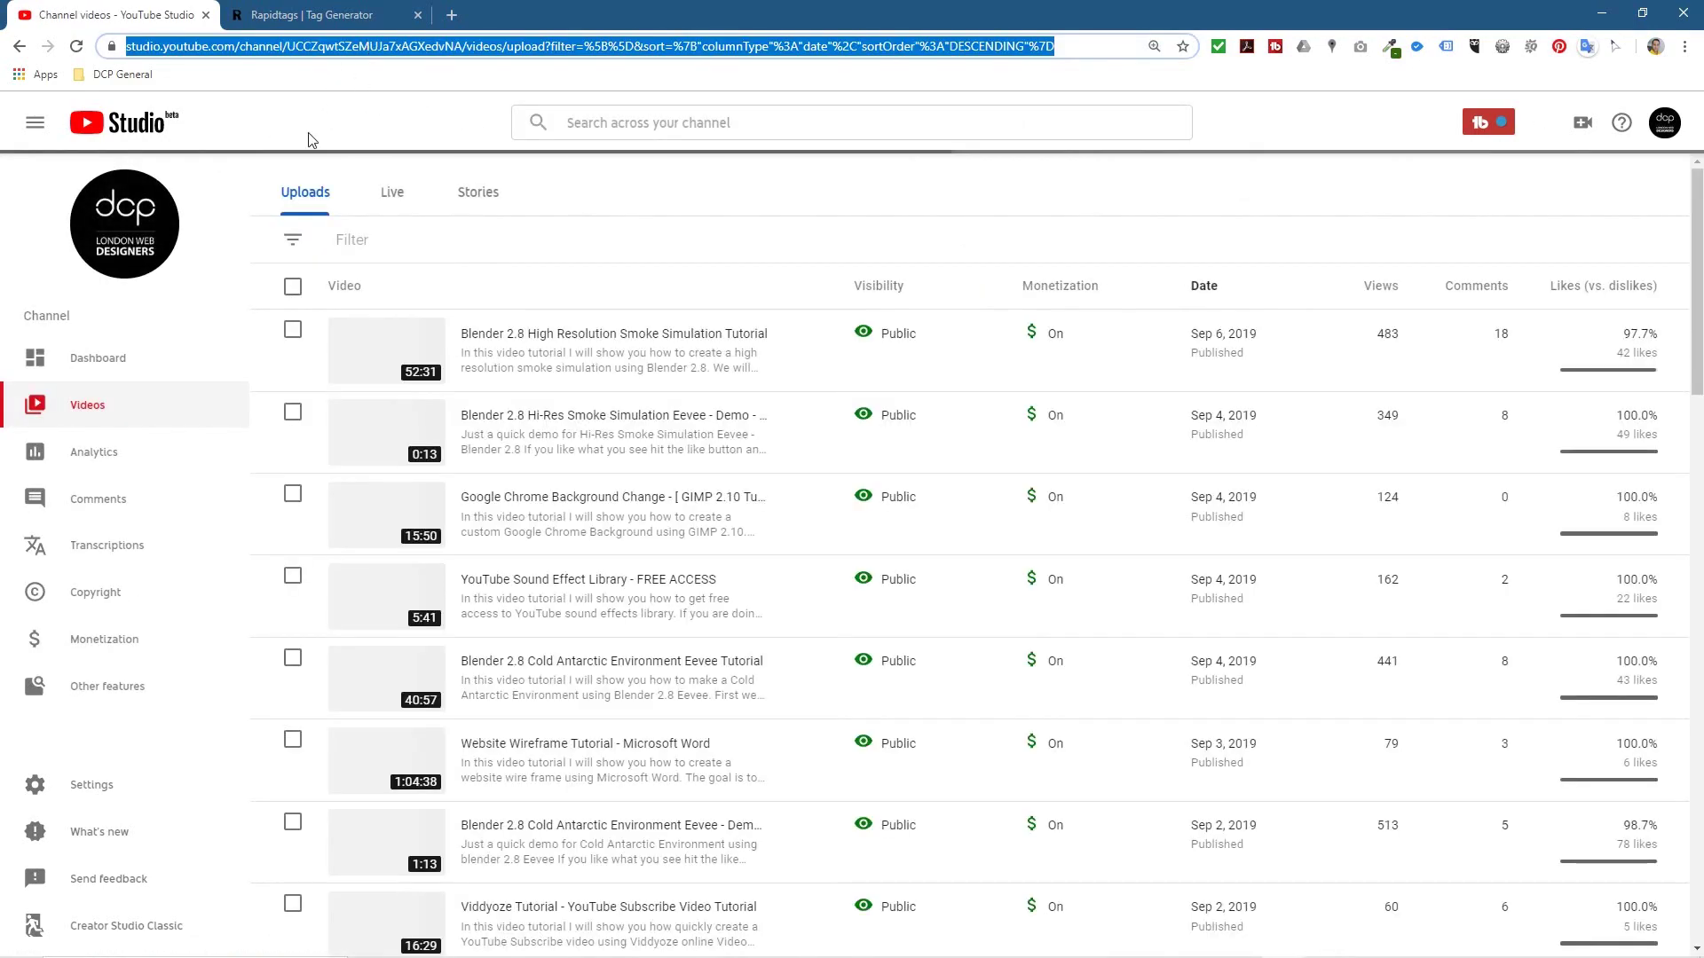
scroll(730, 406, "down", 1)
scroll(729, 406, "down", 5)
scroll(750, 482, "up", 7)
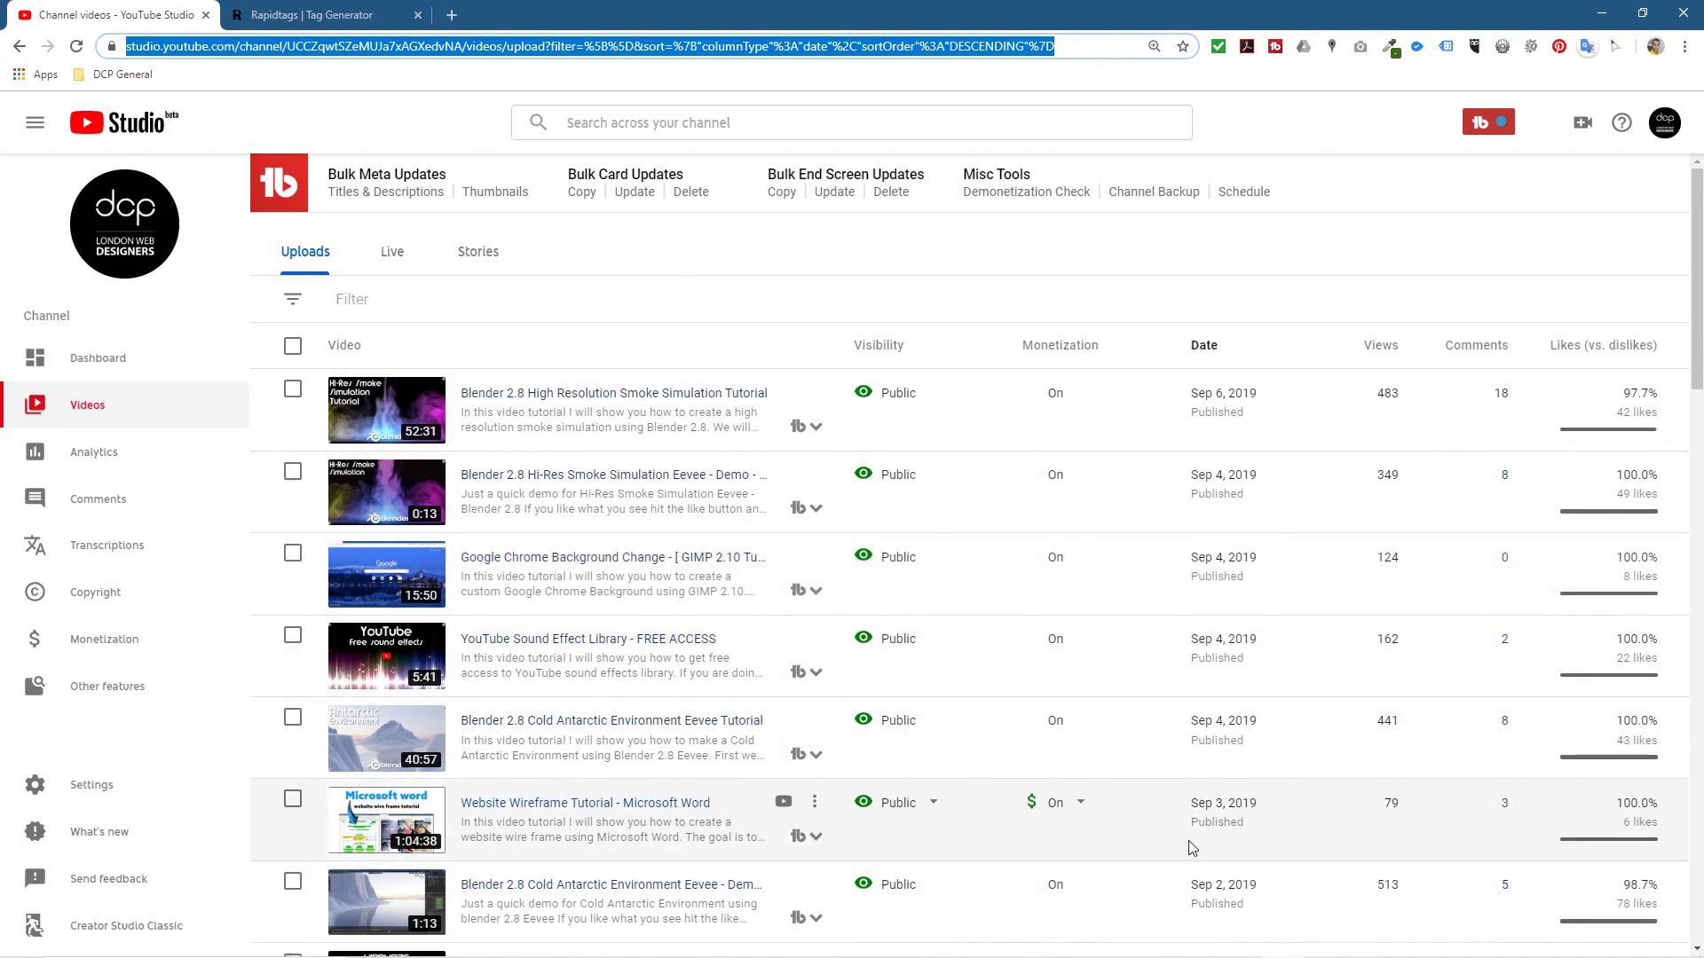
scroll(1158, 813, "down", 7)
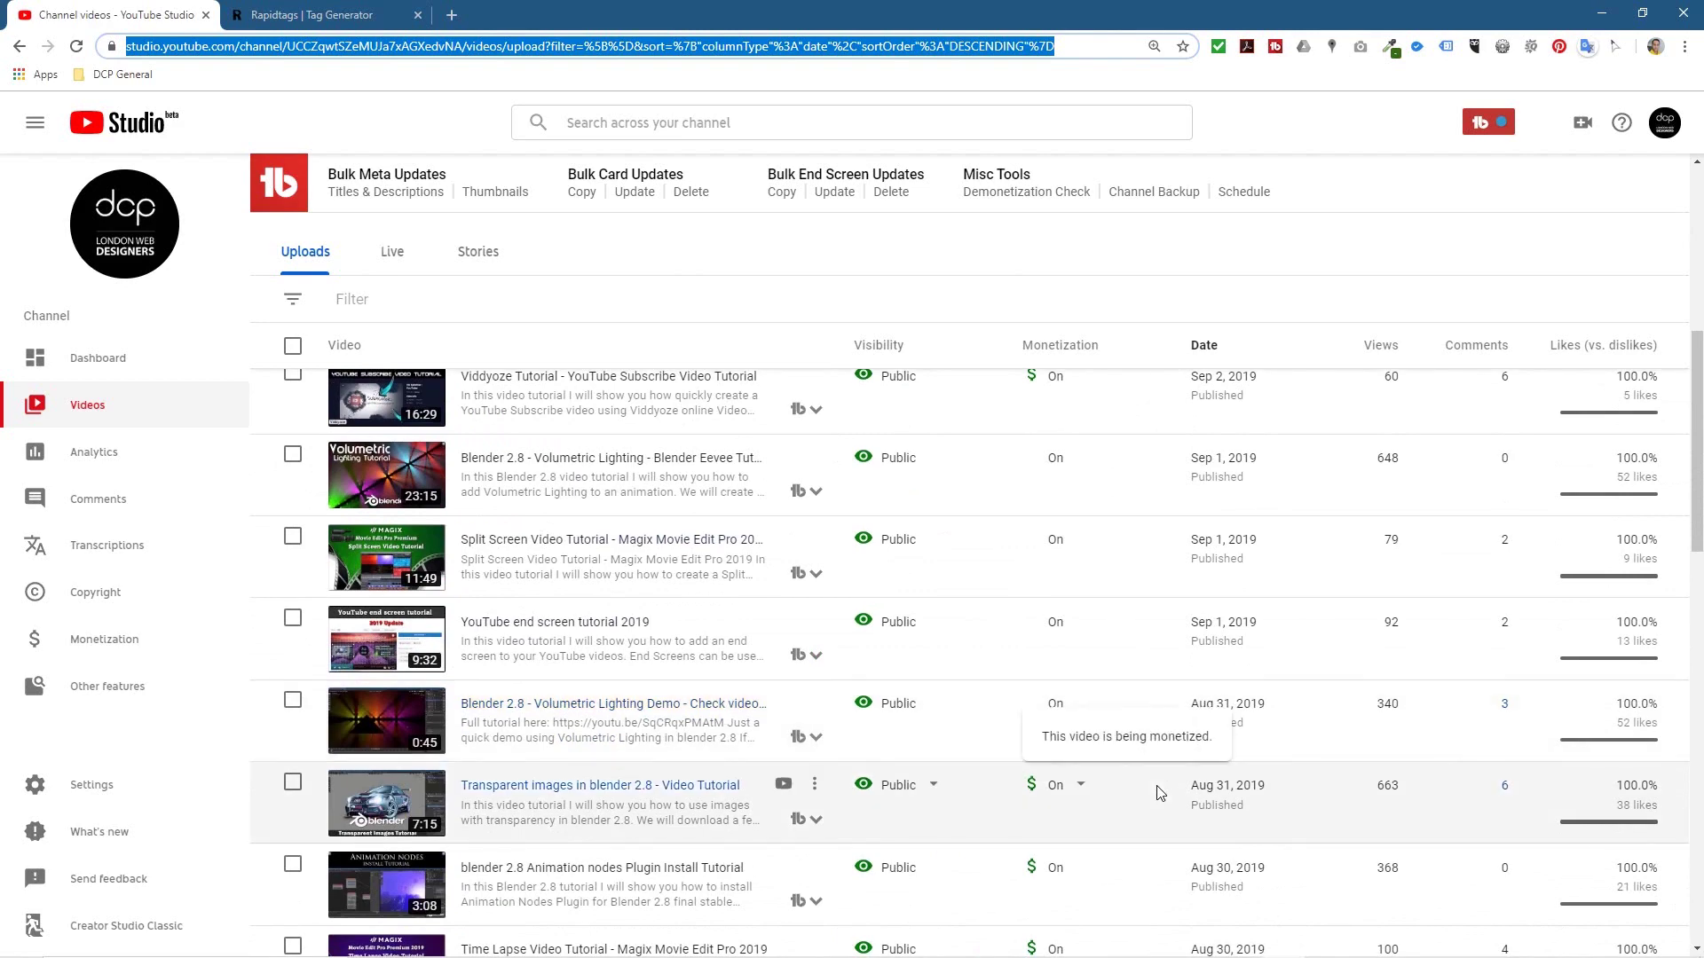
scroll(1154, 845, "down", 8)
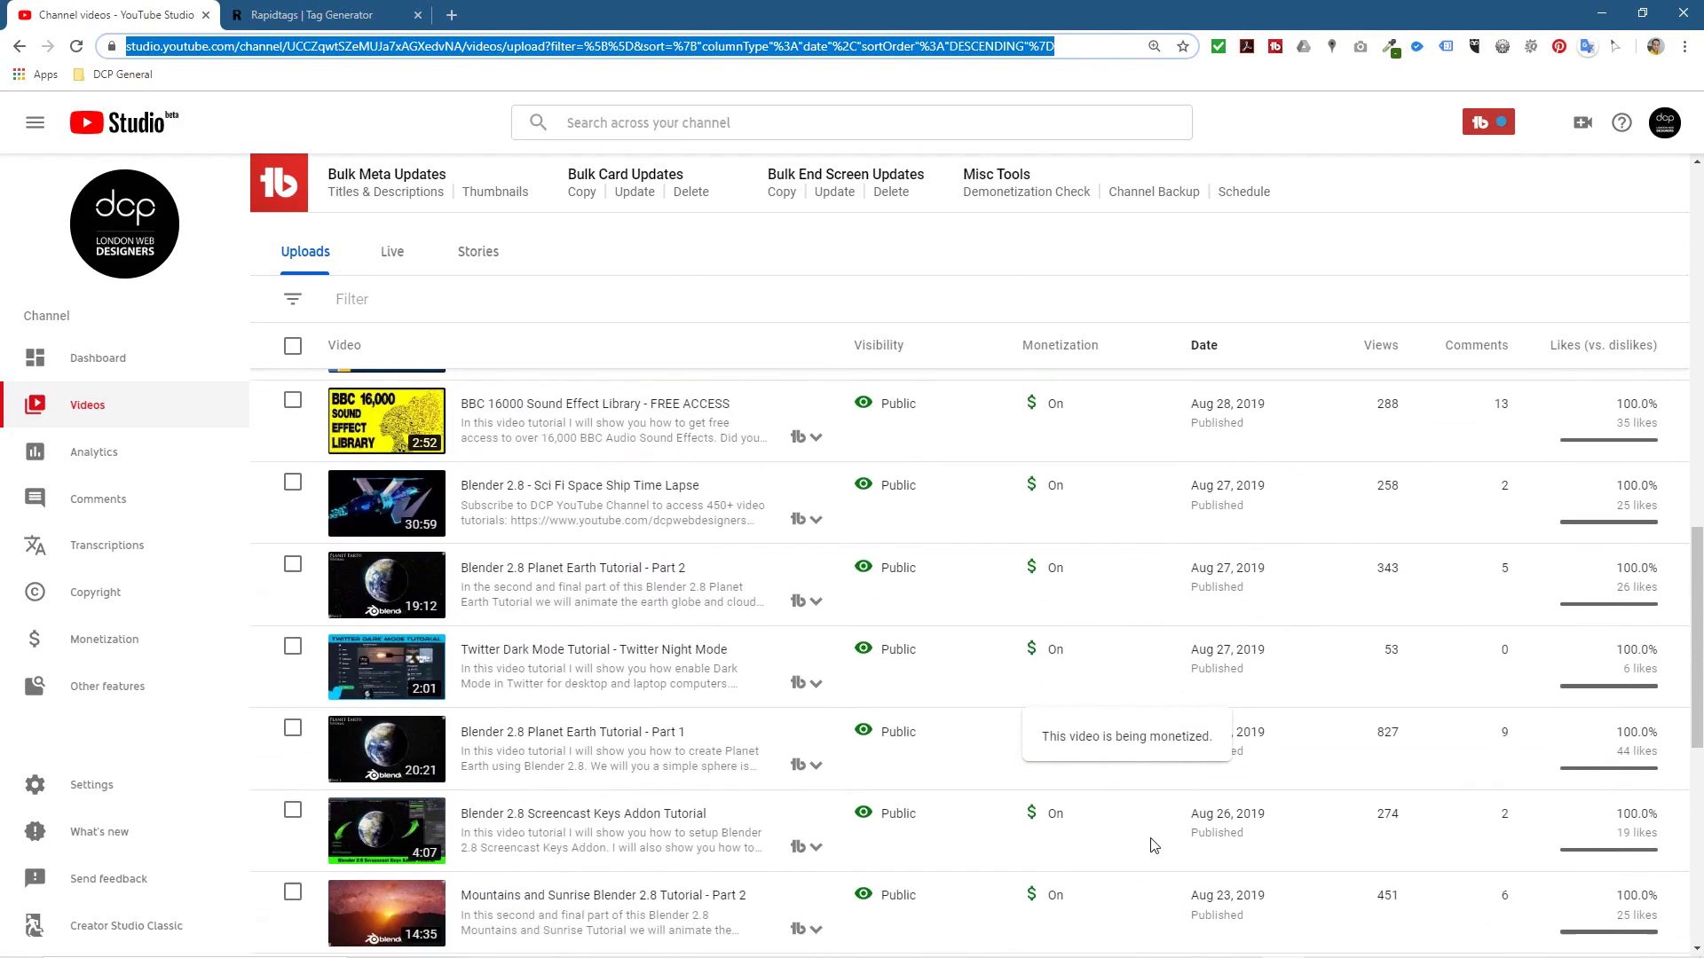
scroll(1154, 845, "down", 6)
scroll(1153, 844, "down", 3)
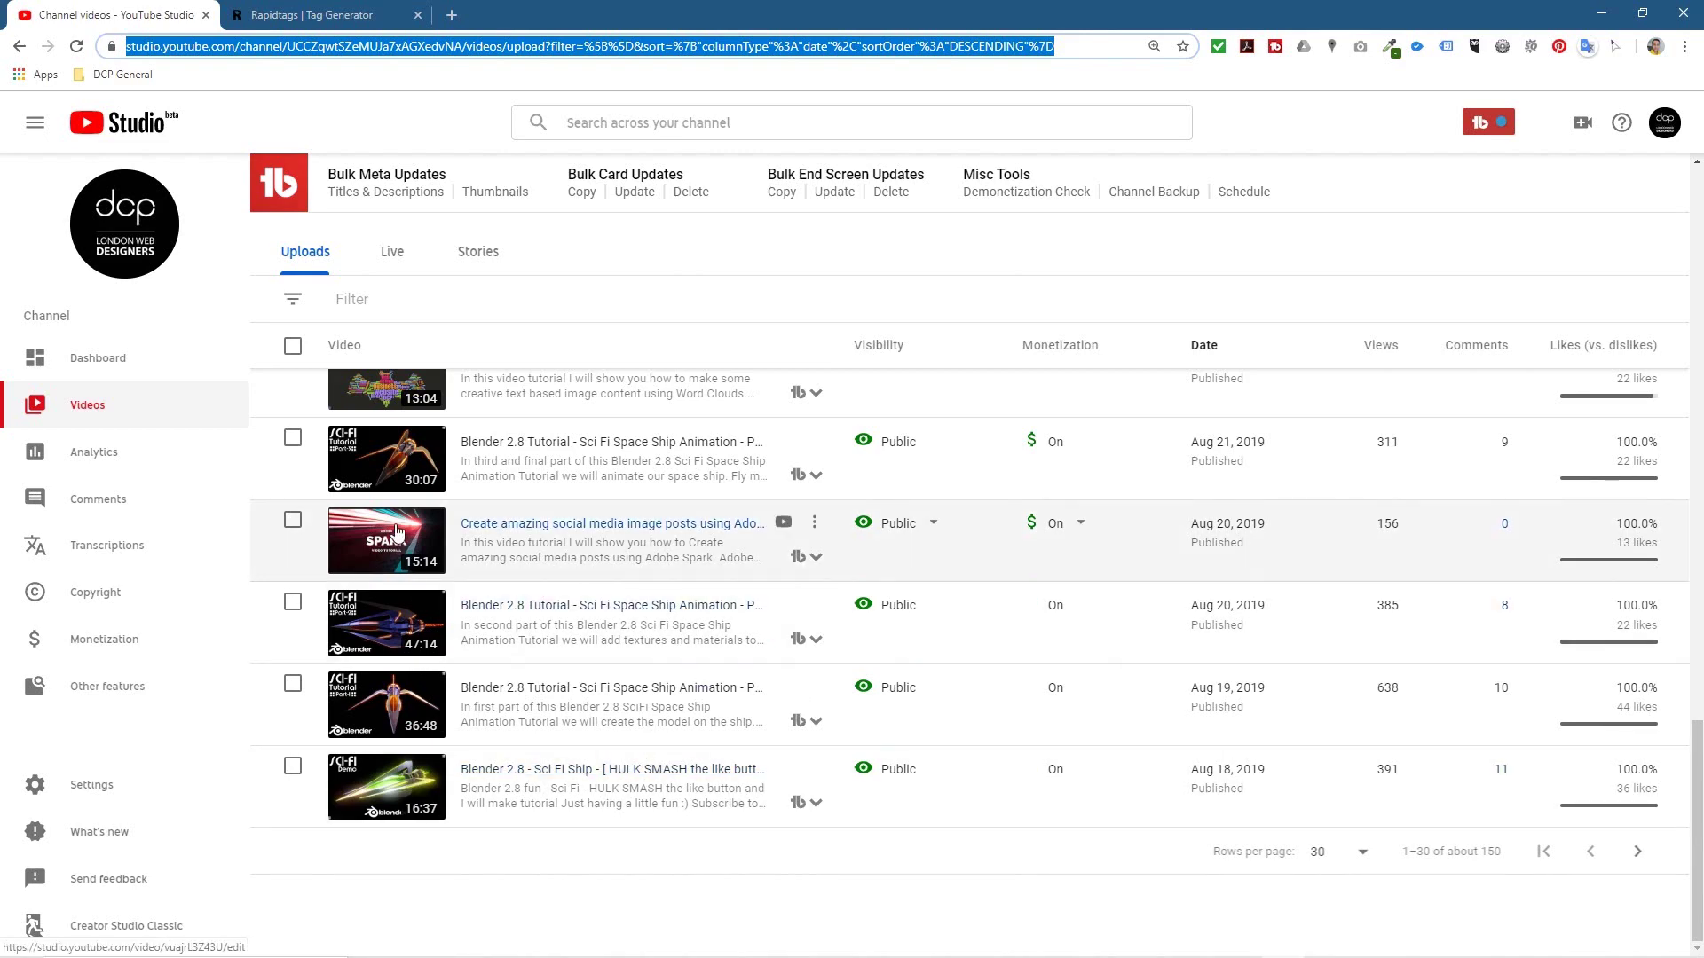
scroll(397, 532, "up", 10)
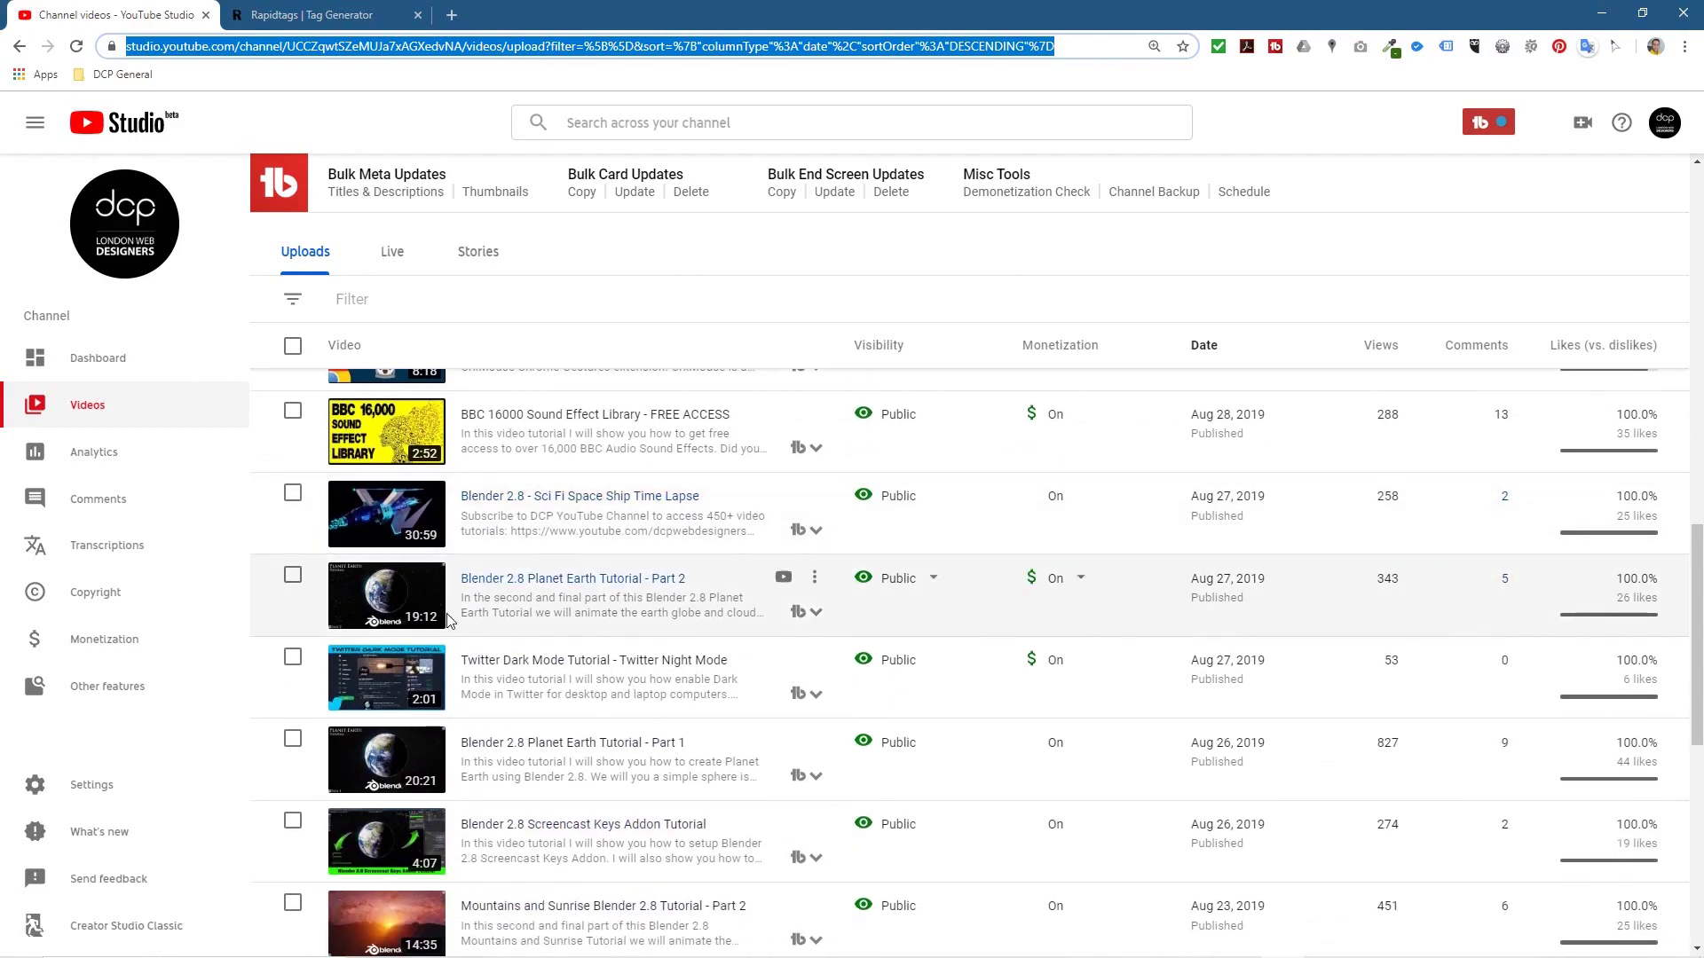
scroll(445, 621, "up", 5)
scroll(446, 621, "up", 5)
scroll(446, 621, "down", 9)
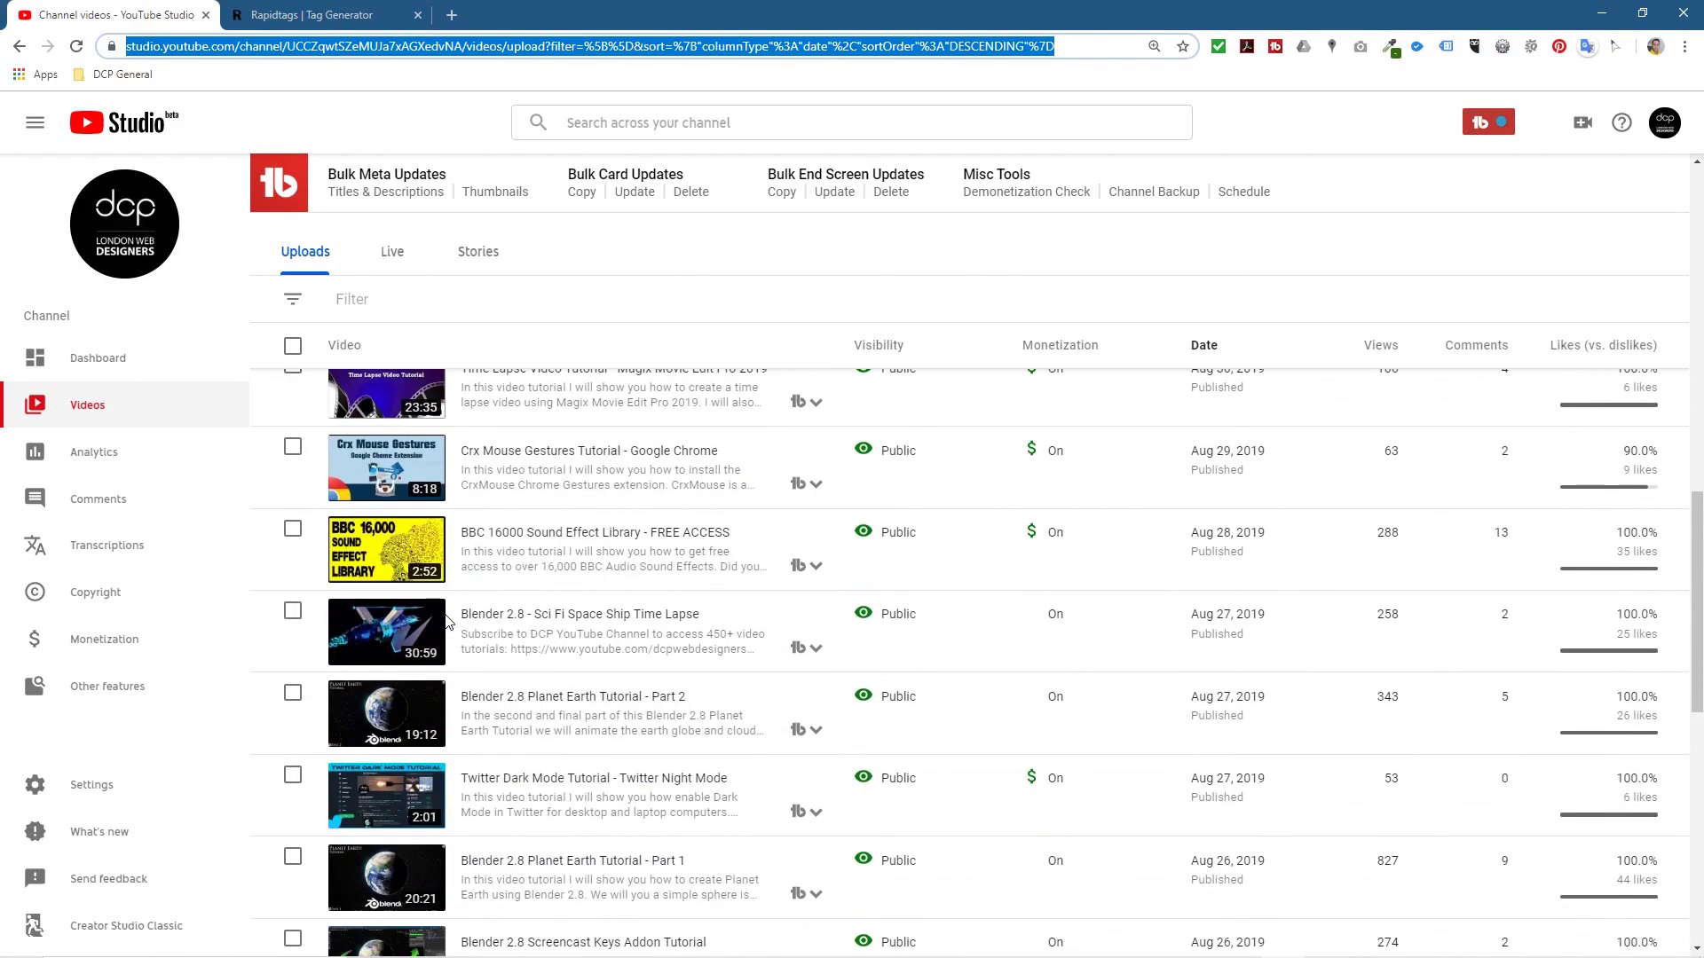
scroll(448, 621, "down", 10)
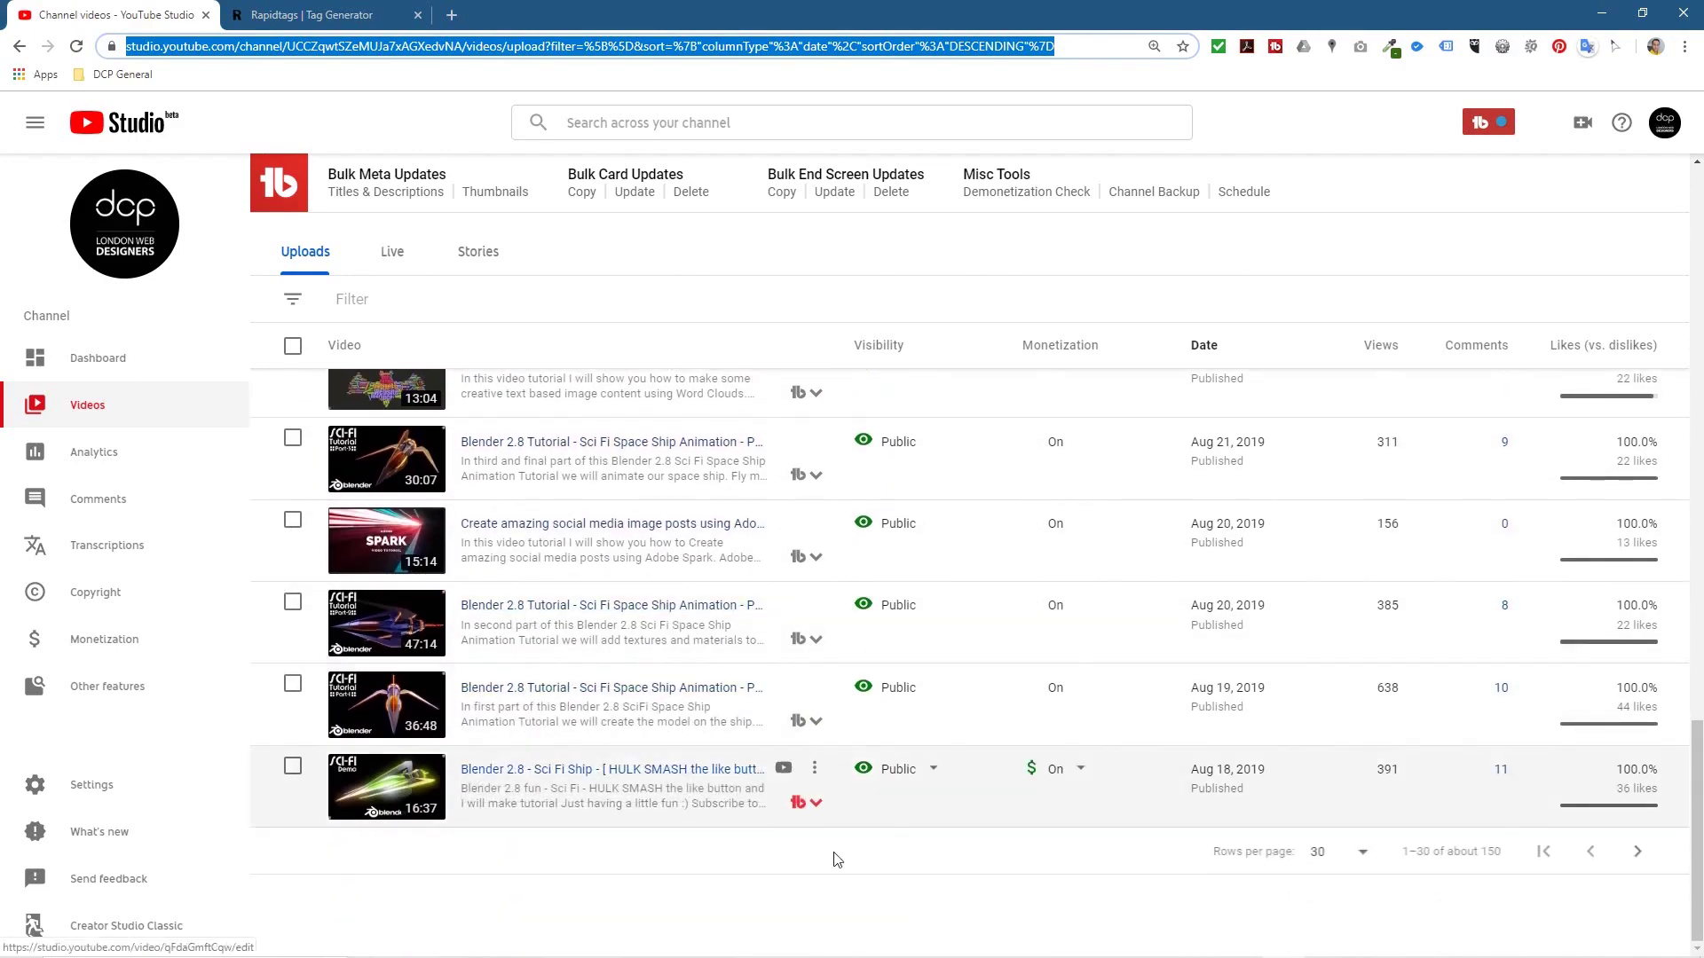
Page forward through uploads and open 'Blender Particles Tutorial - Blender 2.8 Beginners Tutorial'.
left_click(1638, 852)
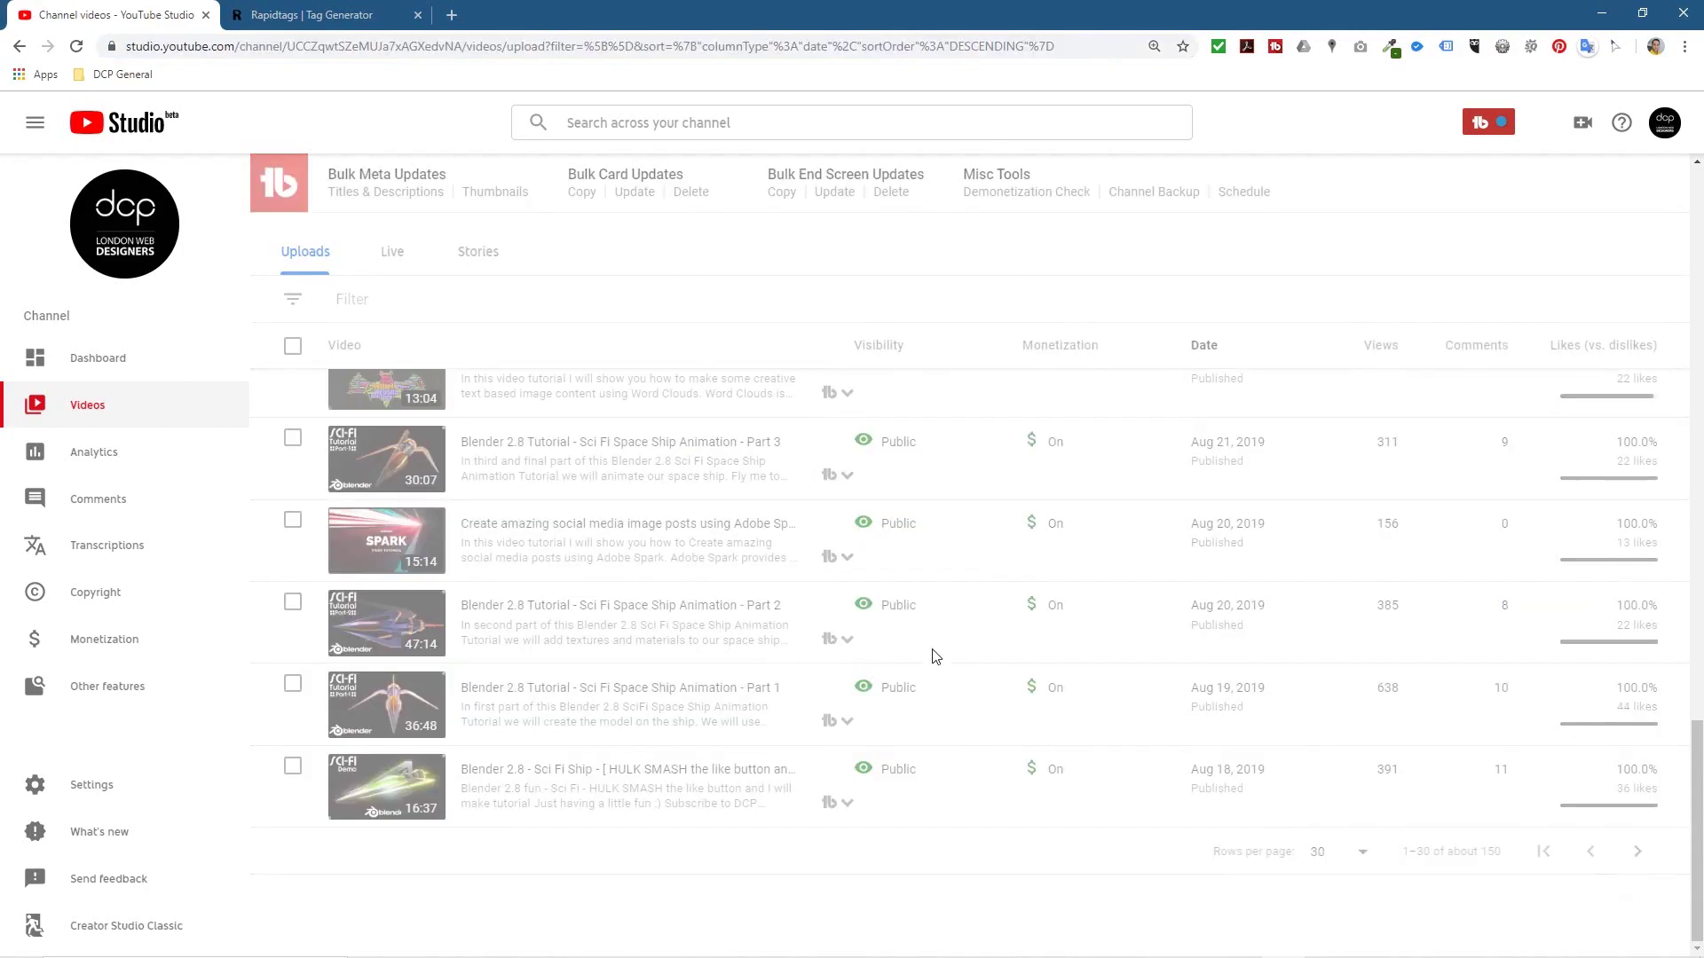
scroll(772, 754, "down", 10)
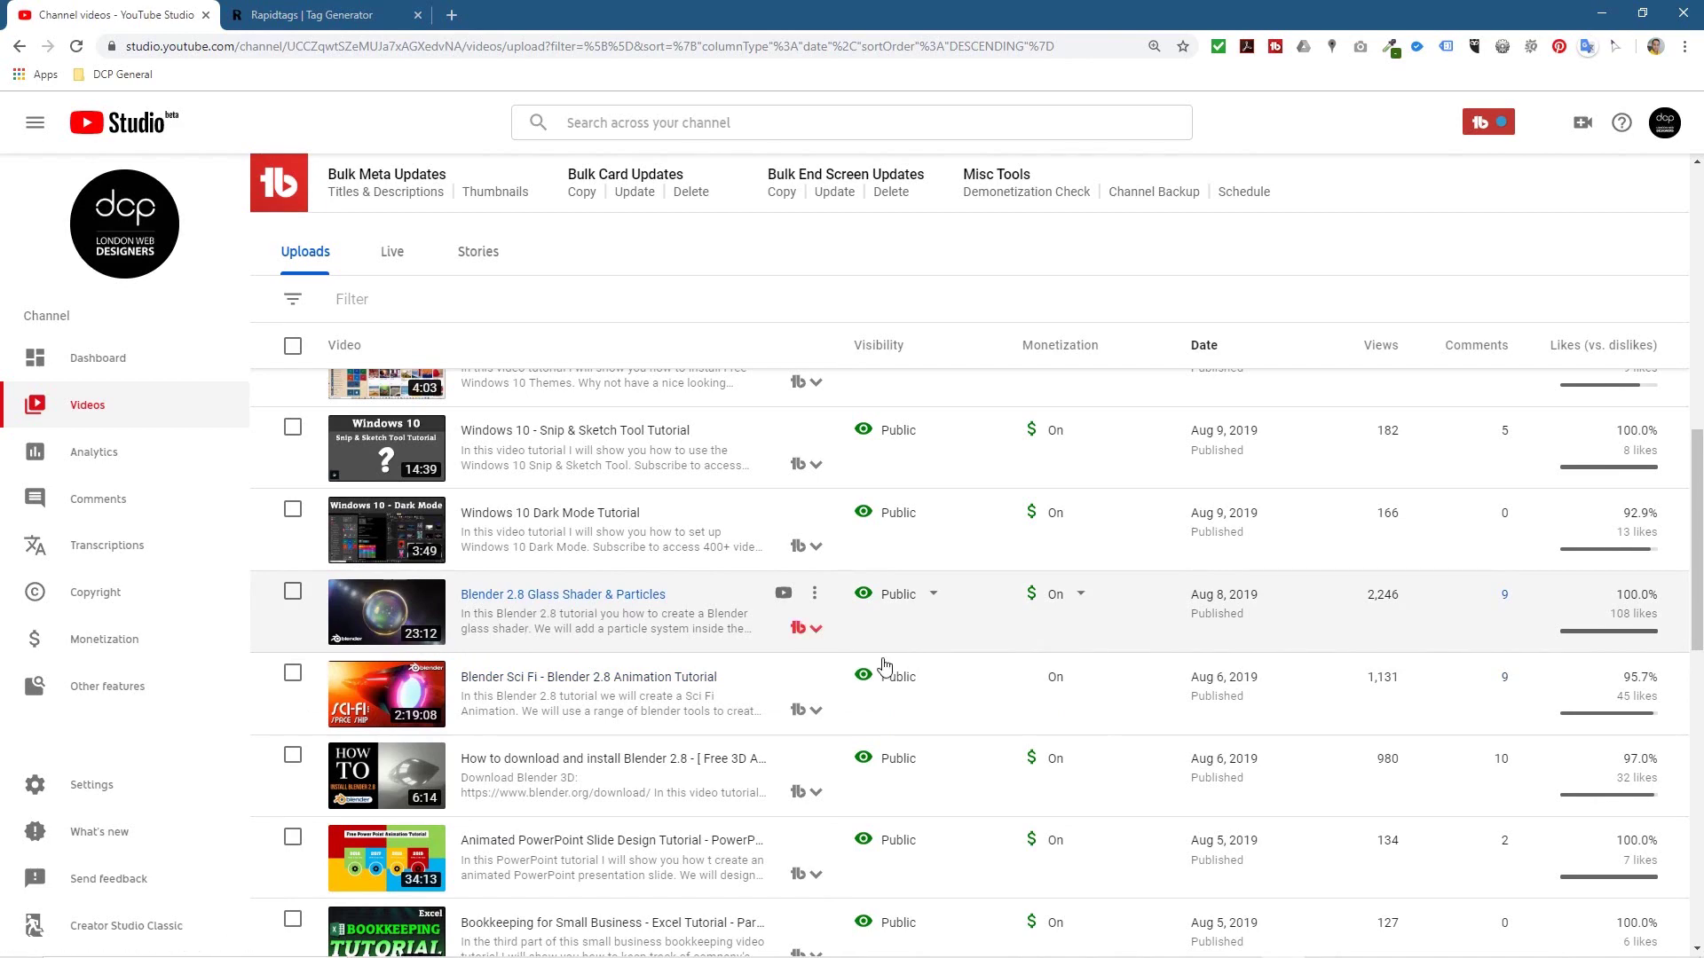
scroll(885, 666, "down", 10)
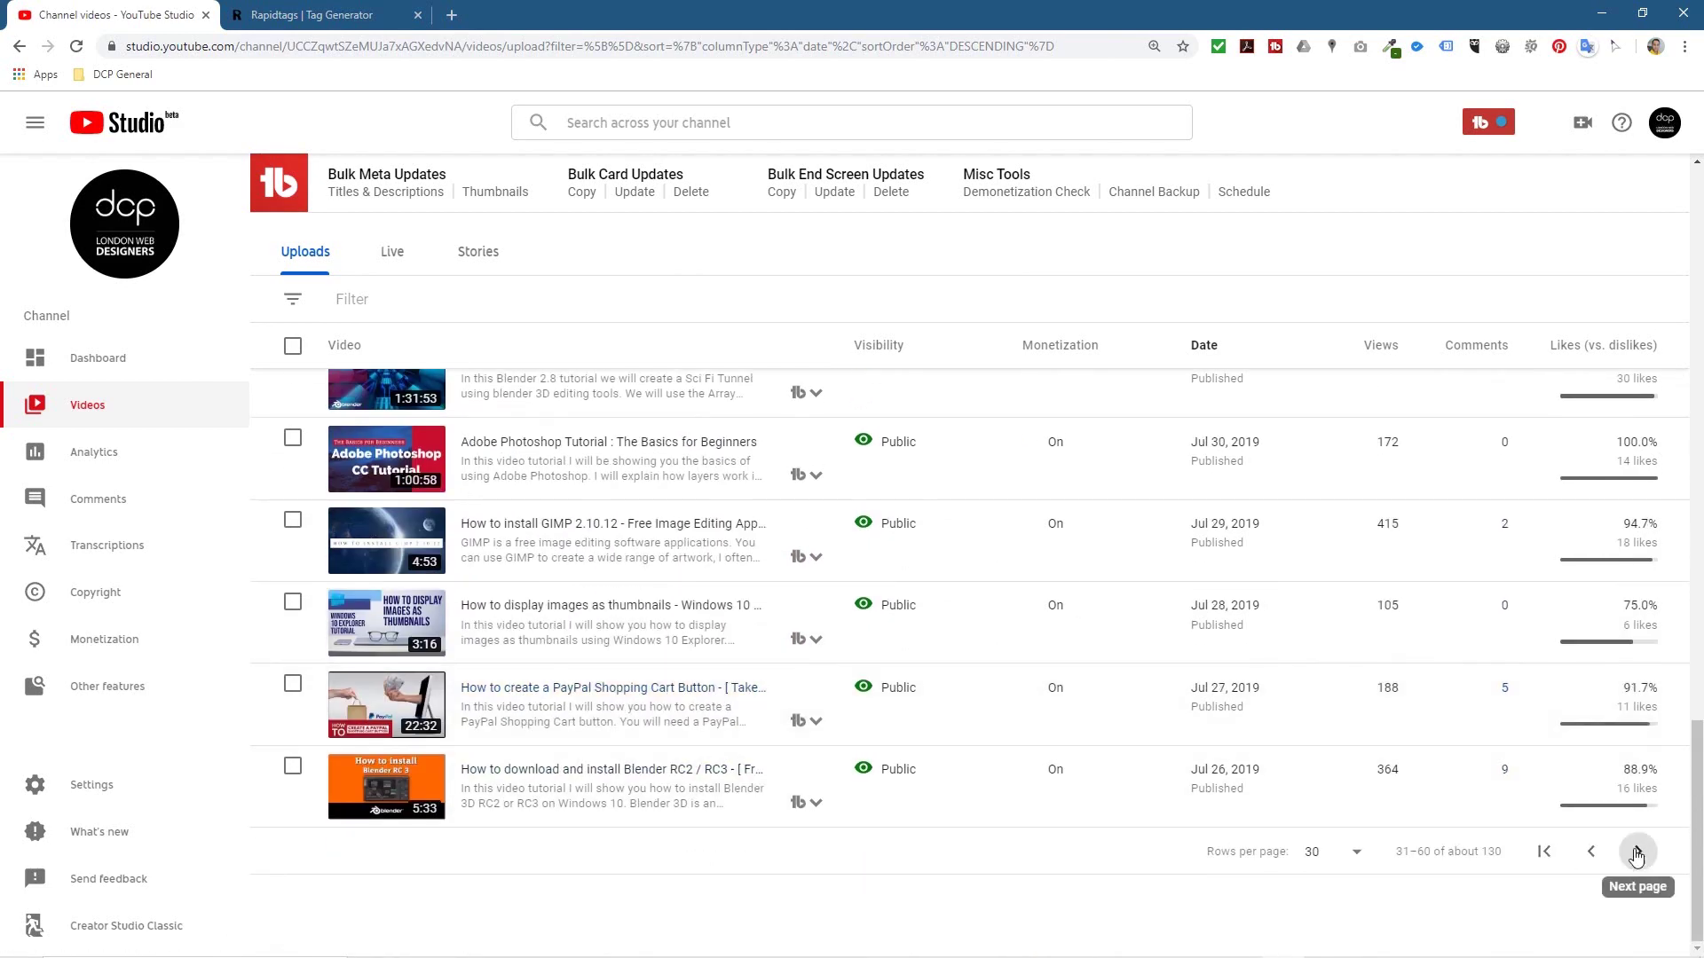
left_click(1638, 853)
scroll(781, 730, "down", 7)
scroll(786, 728, "down", 15)
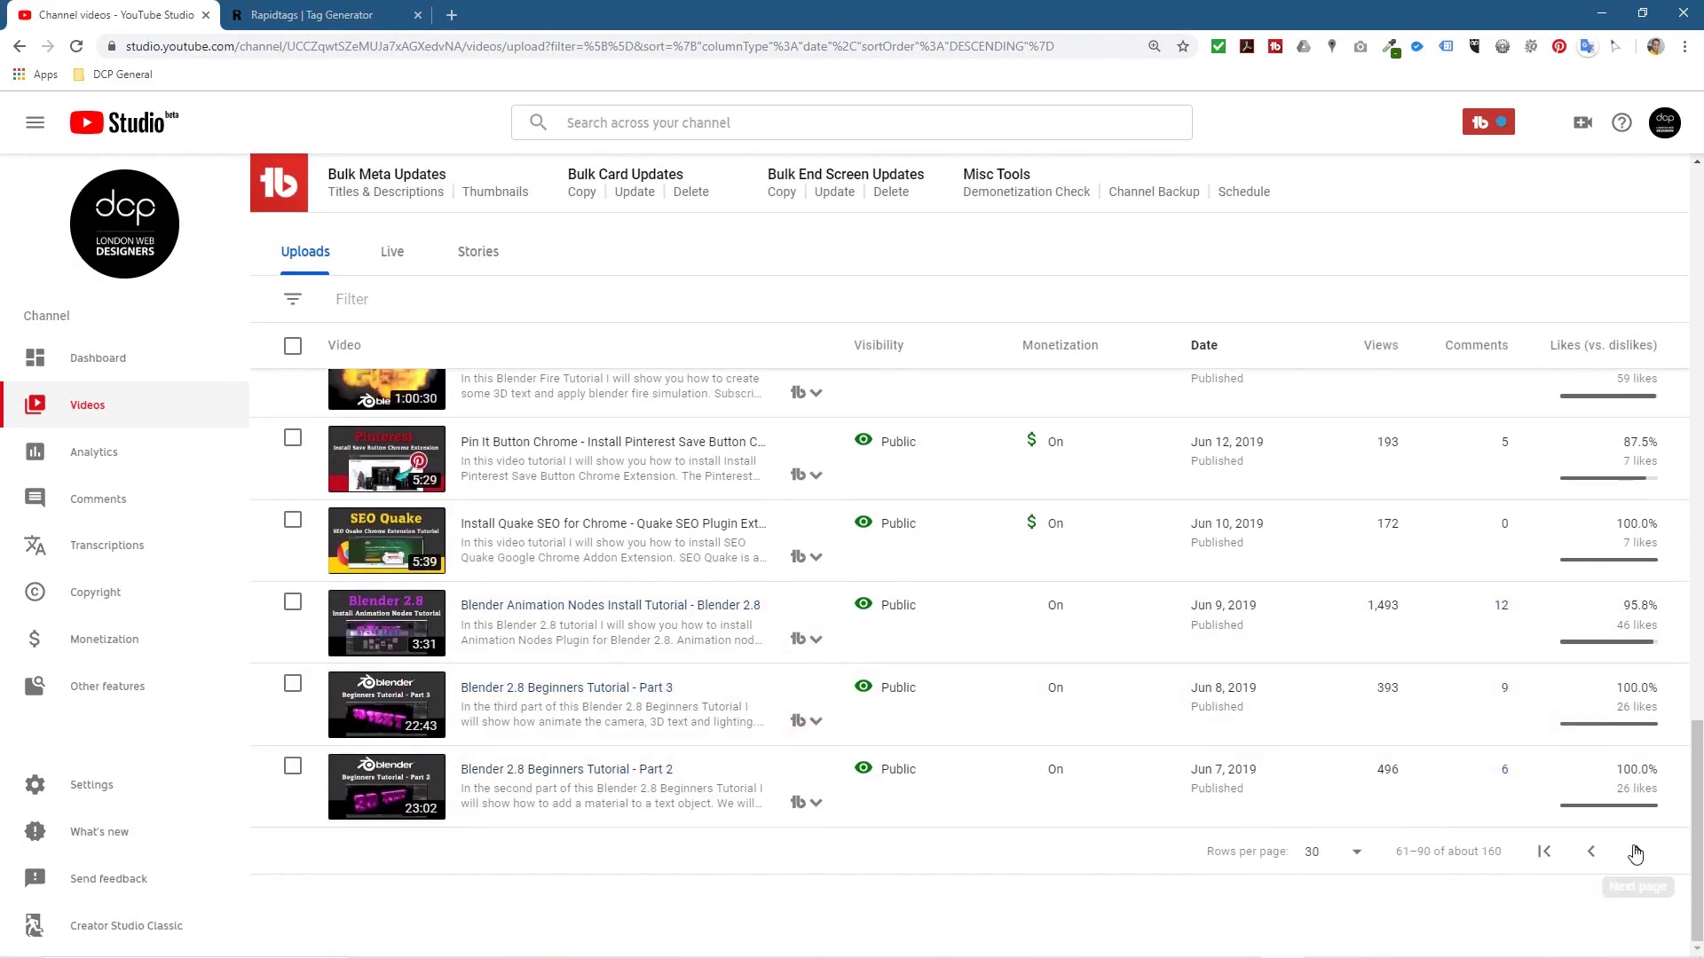
scroll(753, 763, "down", 7)
scroll(753, 759, "down", 10)
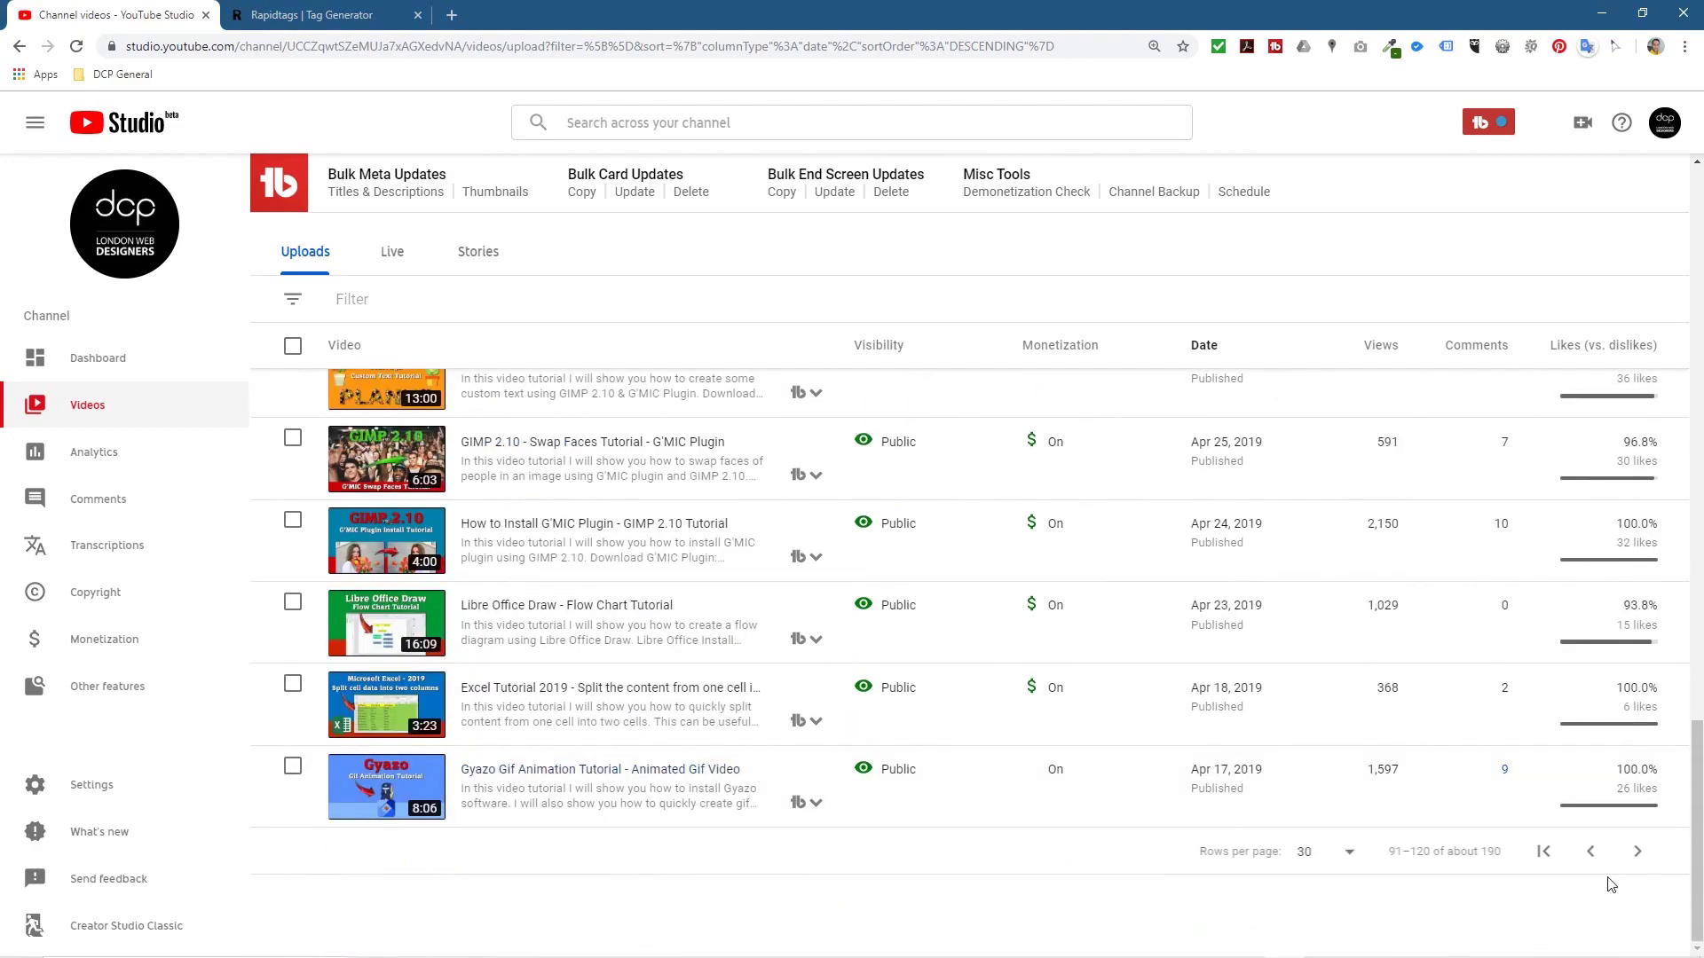
scroll(786, 745, "up", 10)
scroll(722, 684, "down", 10)
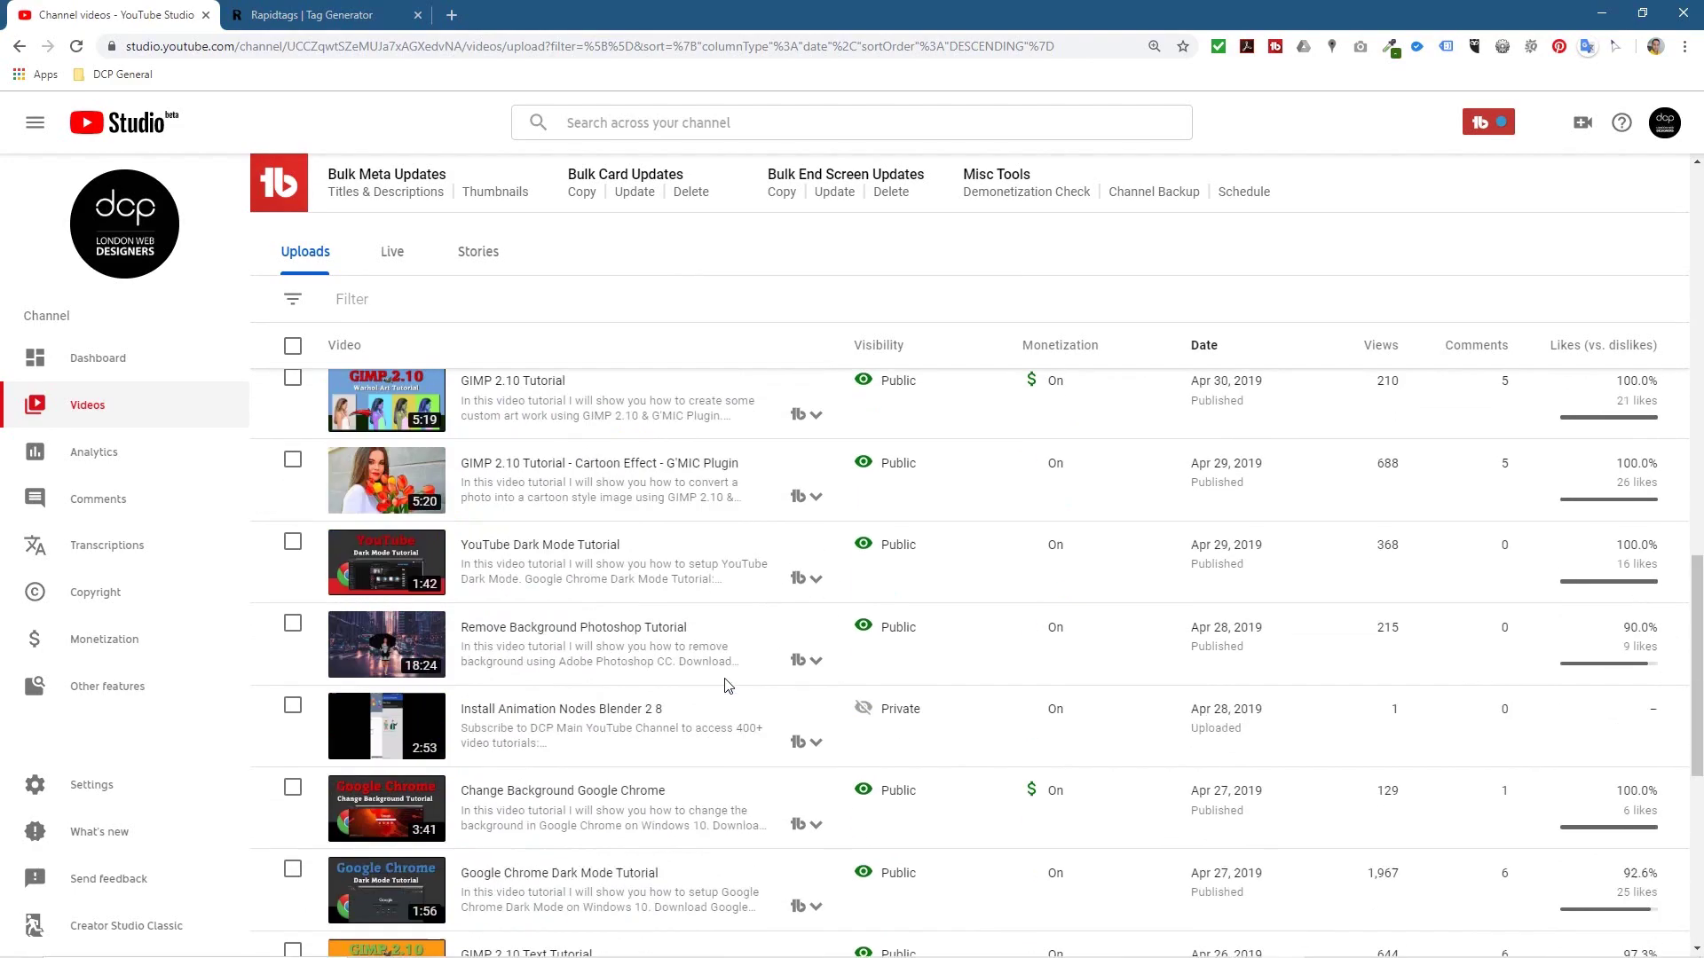
left_click(1637, 852)
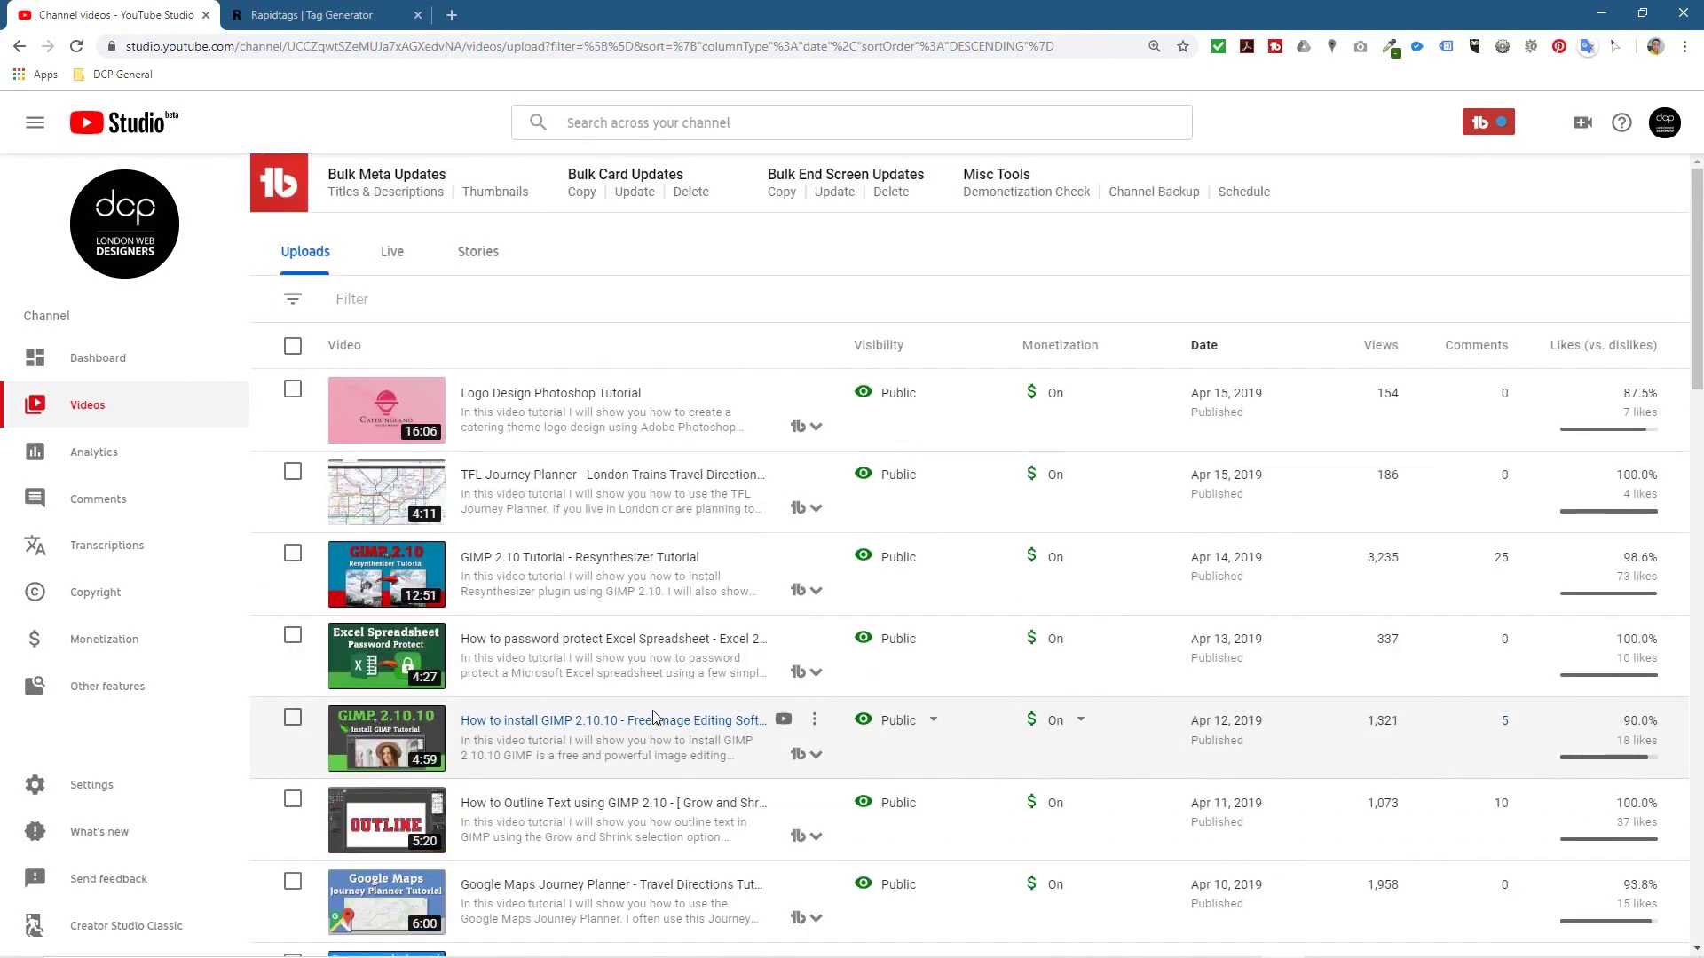
scroll(653, 717, "down", 13)
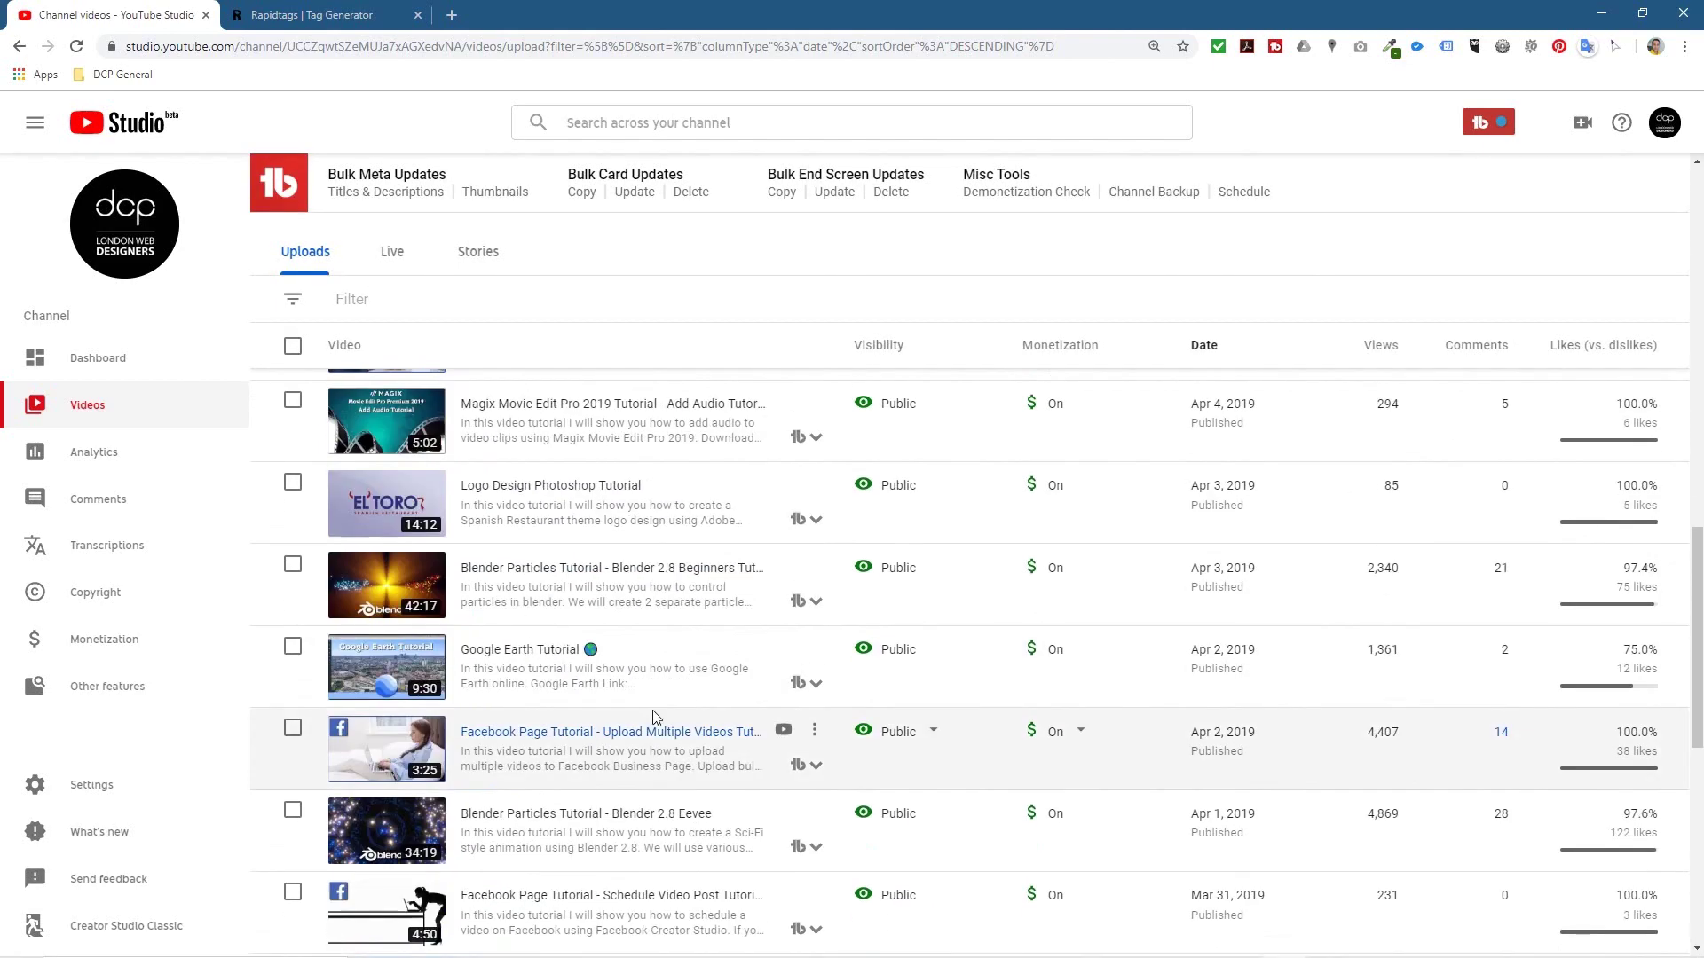
scroll(654, 717, "down", 5)
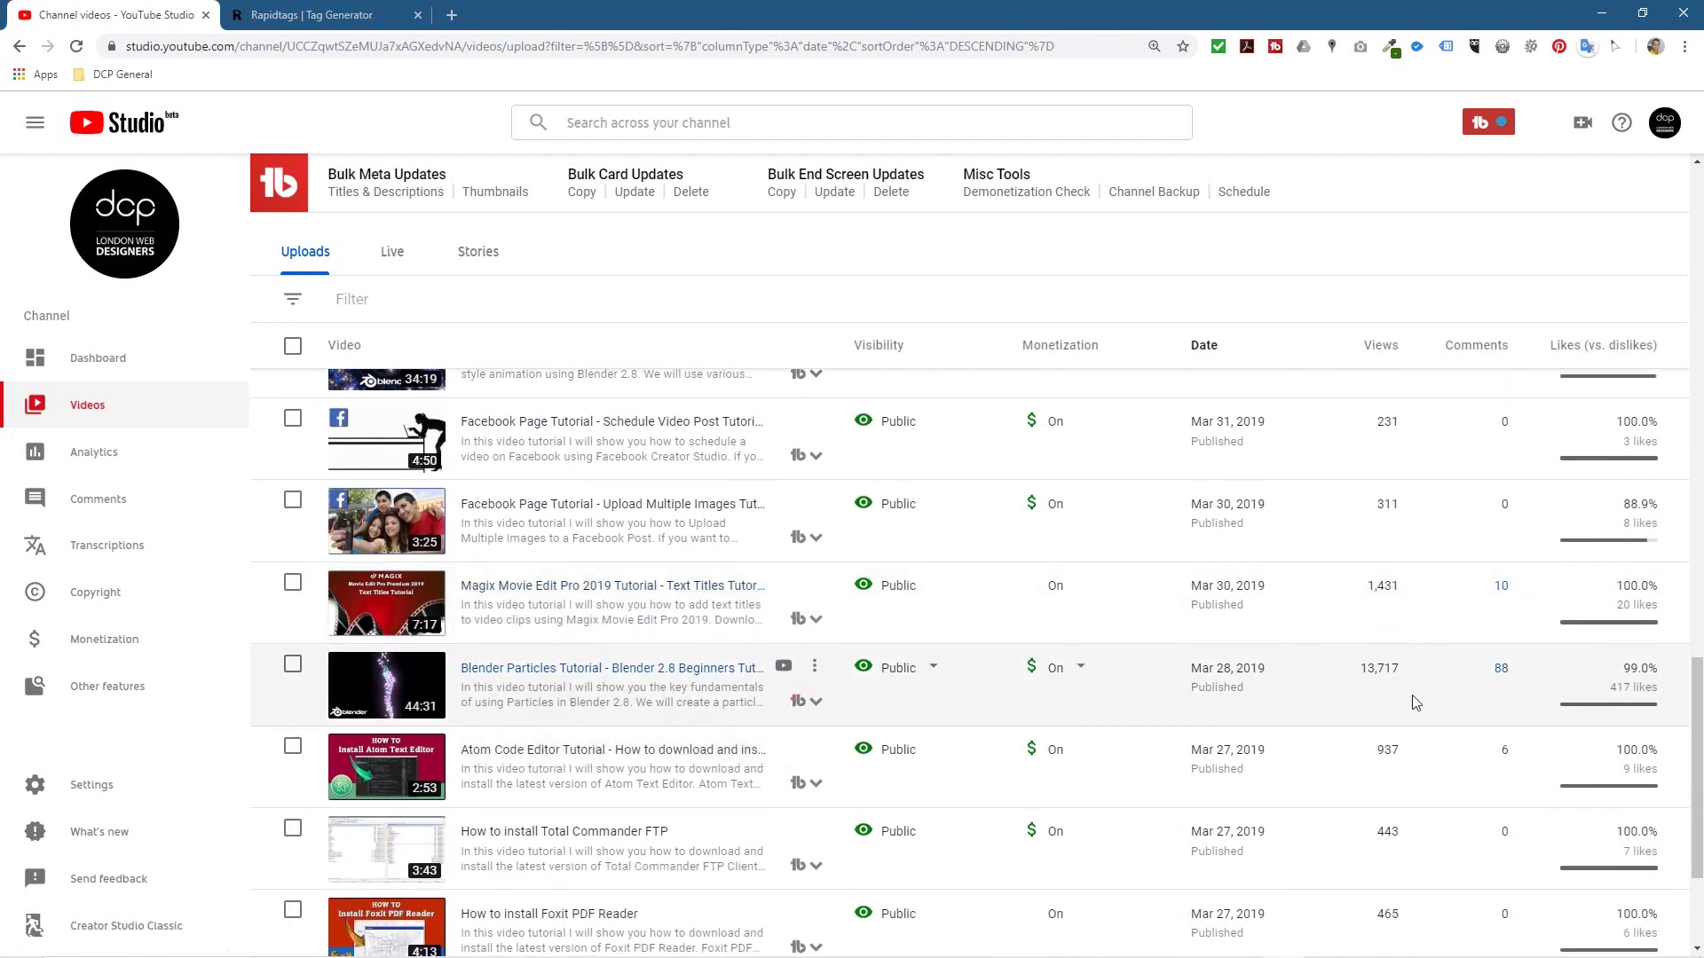
left_click(649, 672)
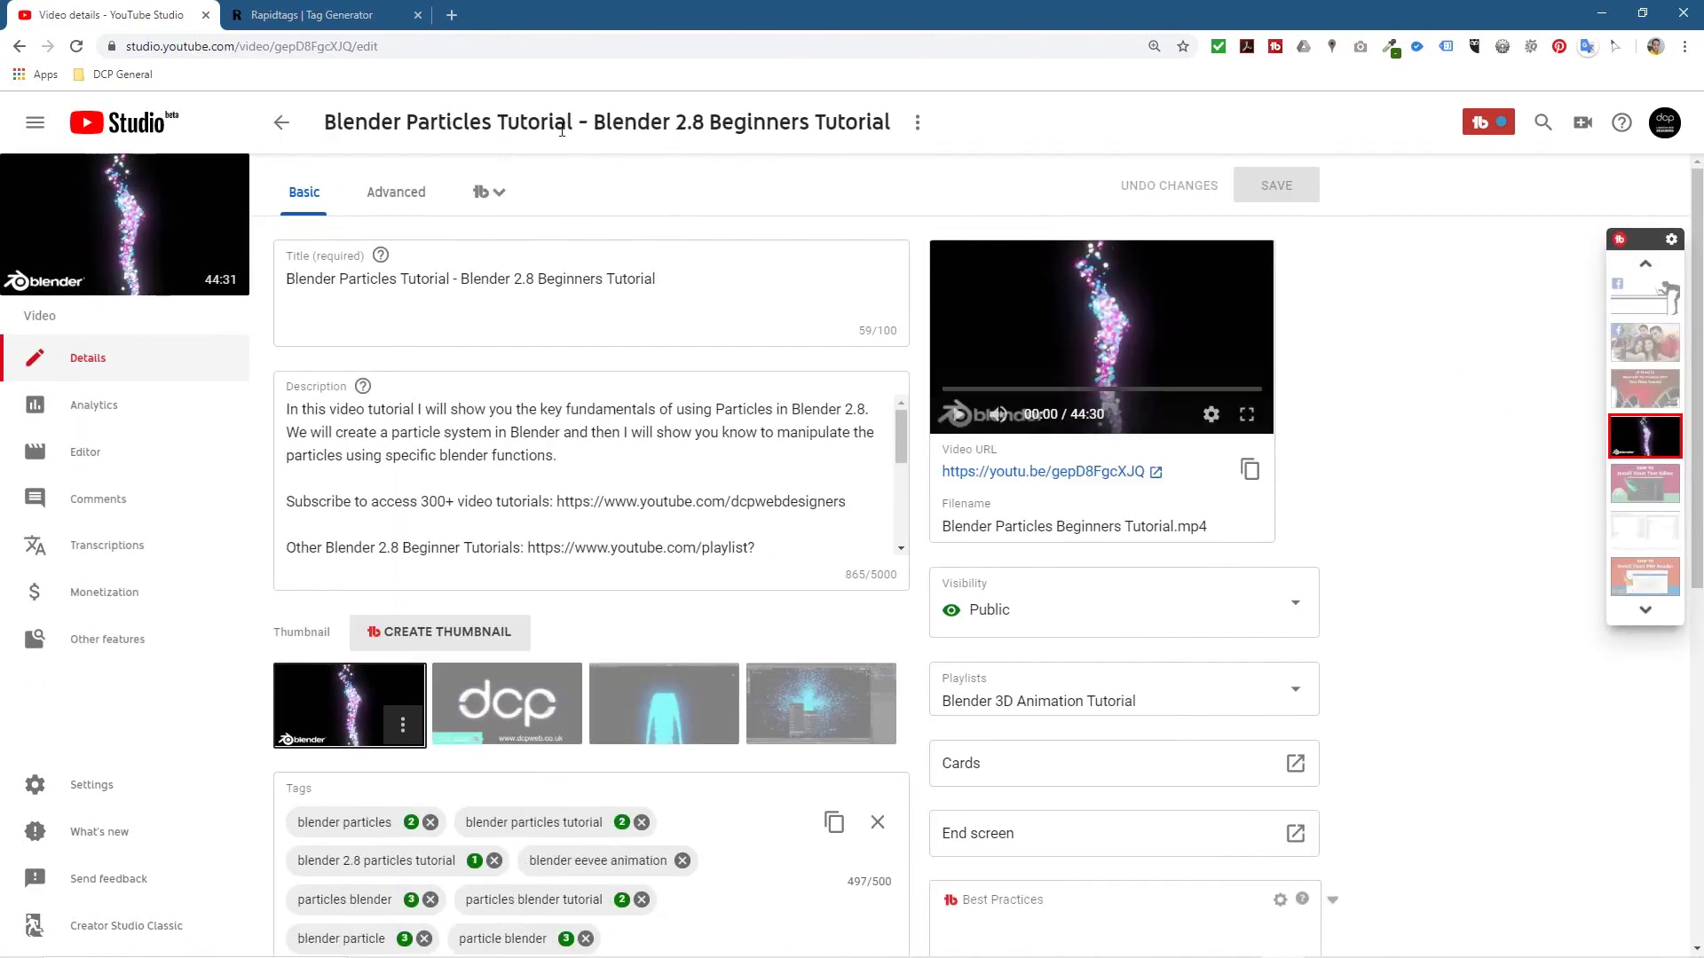
Select the phrase 'Blender Particles Tutorial' in the video's heading.
left_click_drag(574, 121, 330, 122)
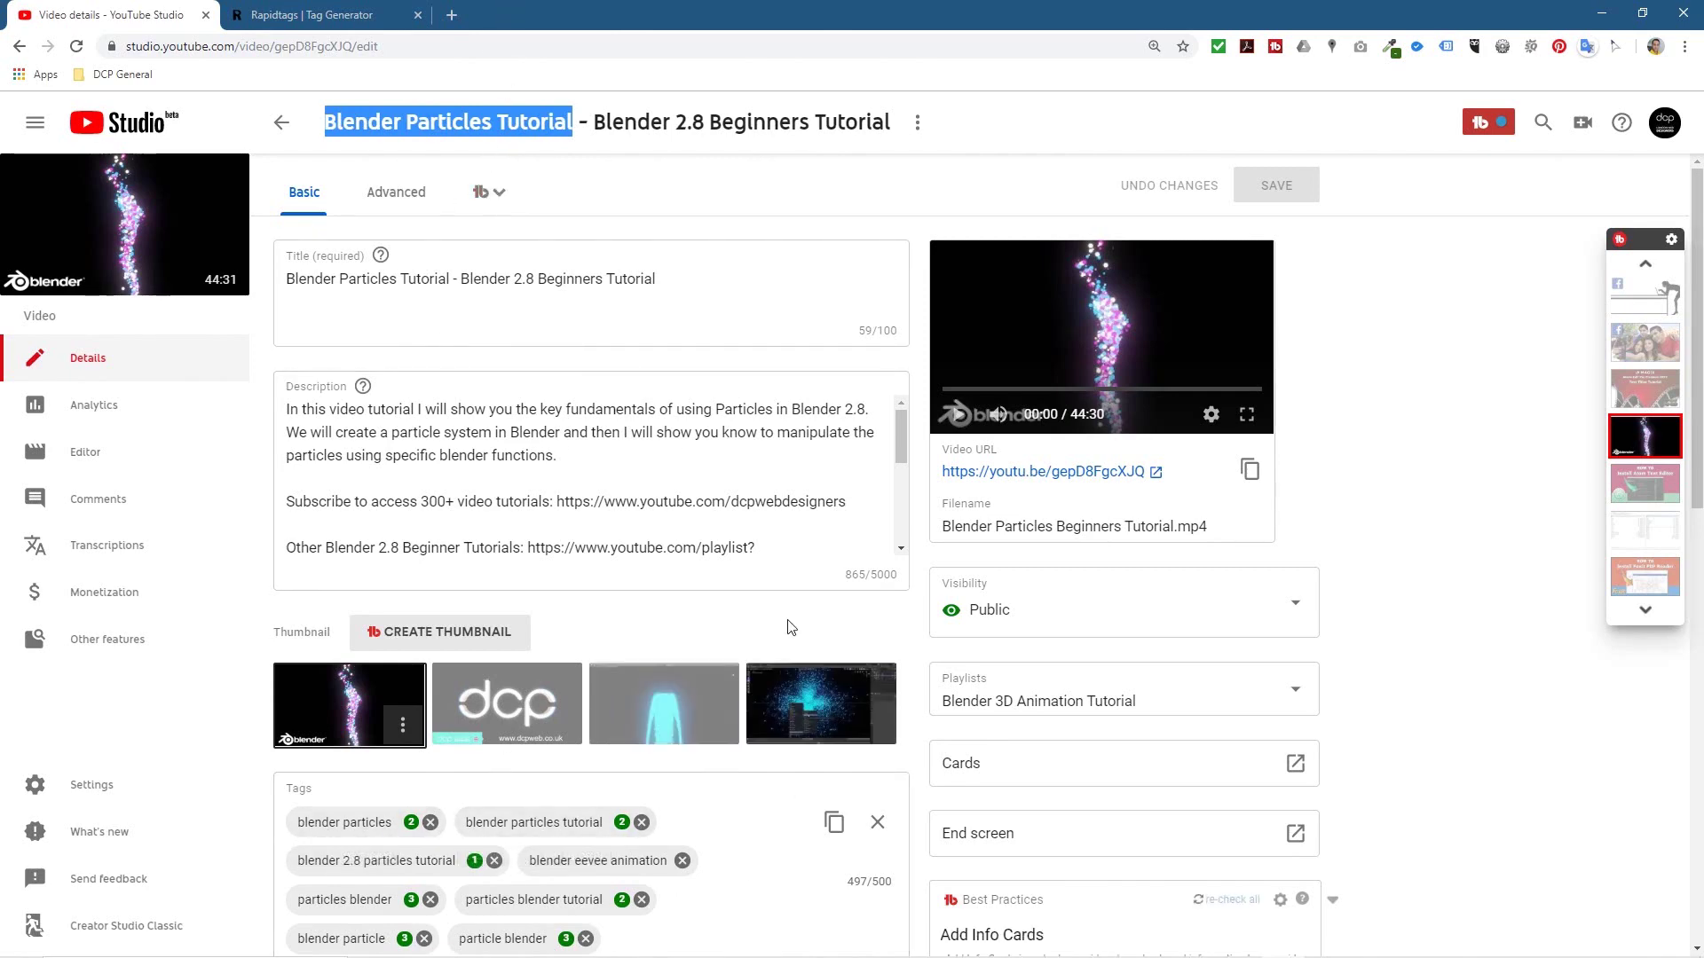
scroll(781, 518, "down", 4)
scroll(750, 562, "up", 4)
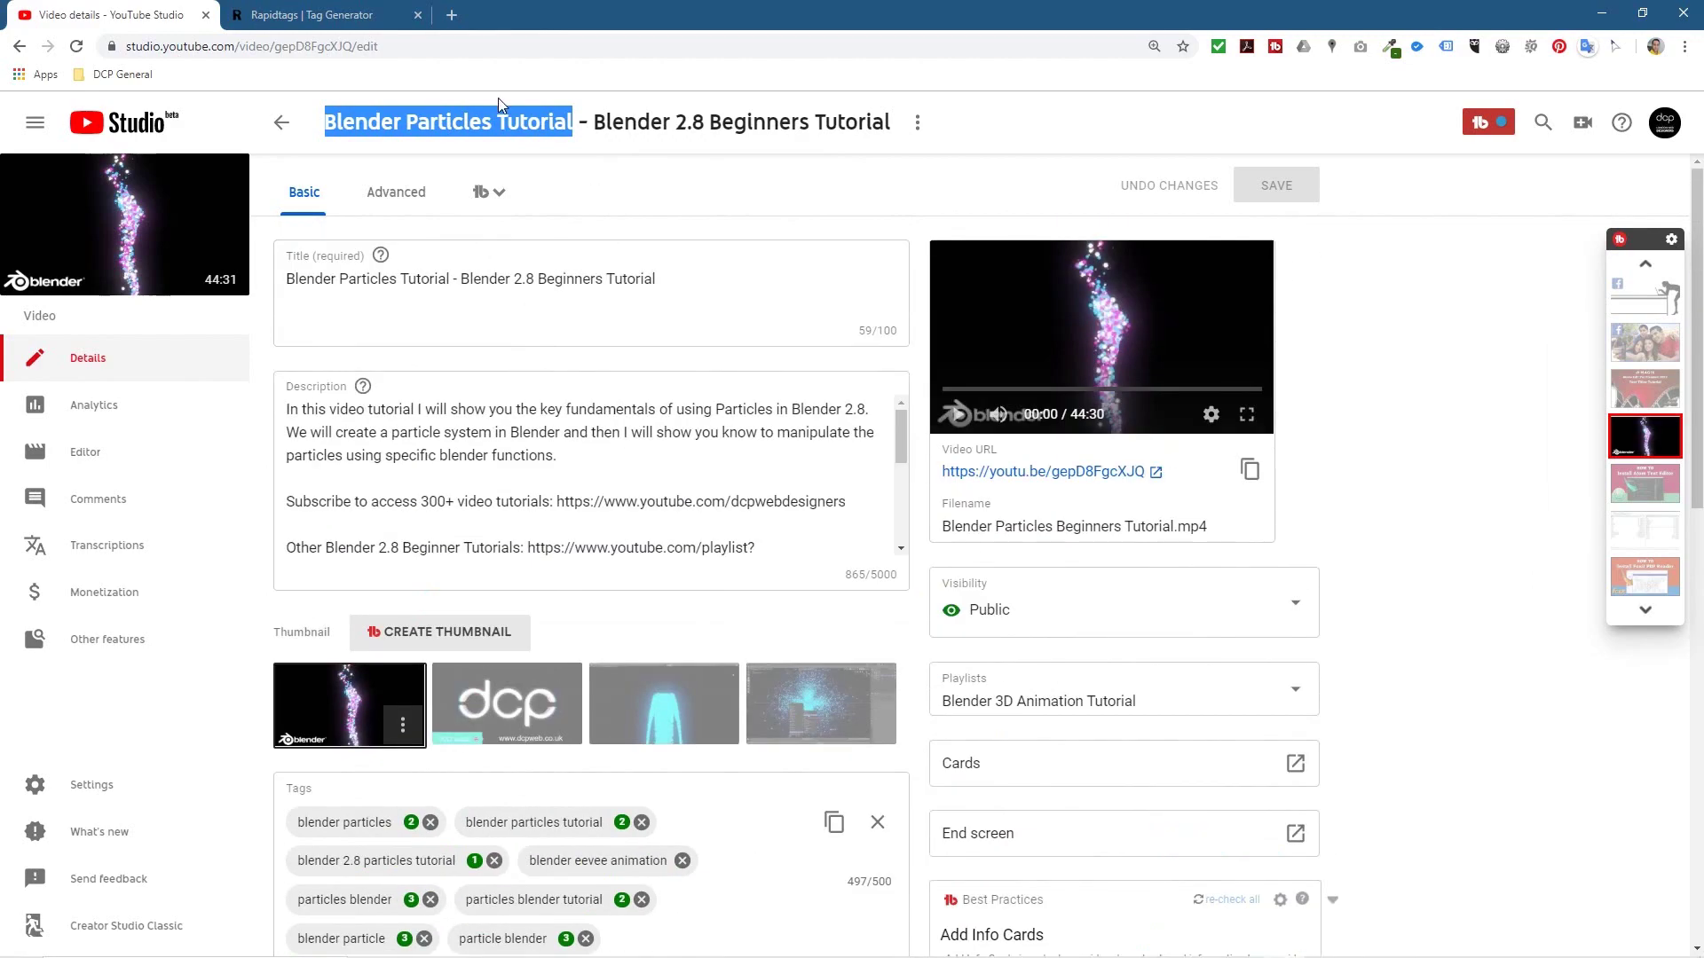
Open youtube.com/dcpwebdesigners in a new browser tab.
left_click(455, 15)
type("youtube.com/dcpwebdesigners")
key("Return")
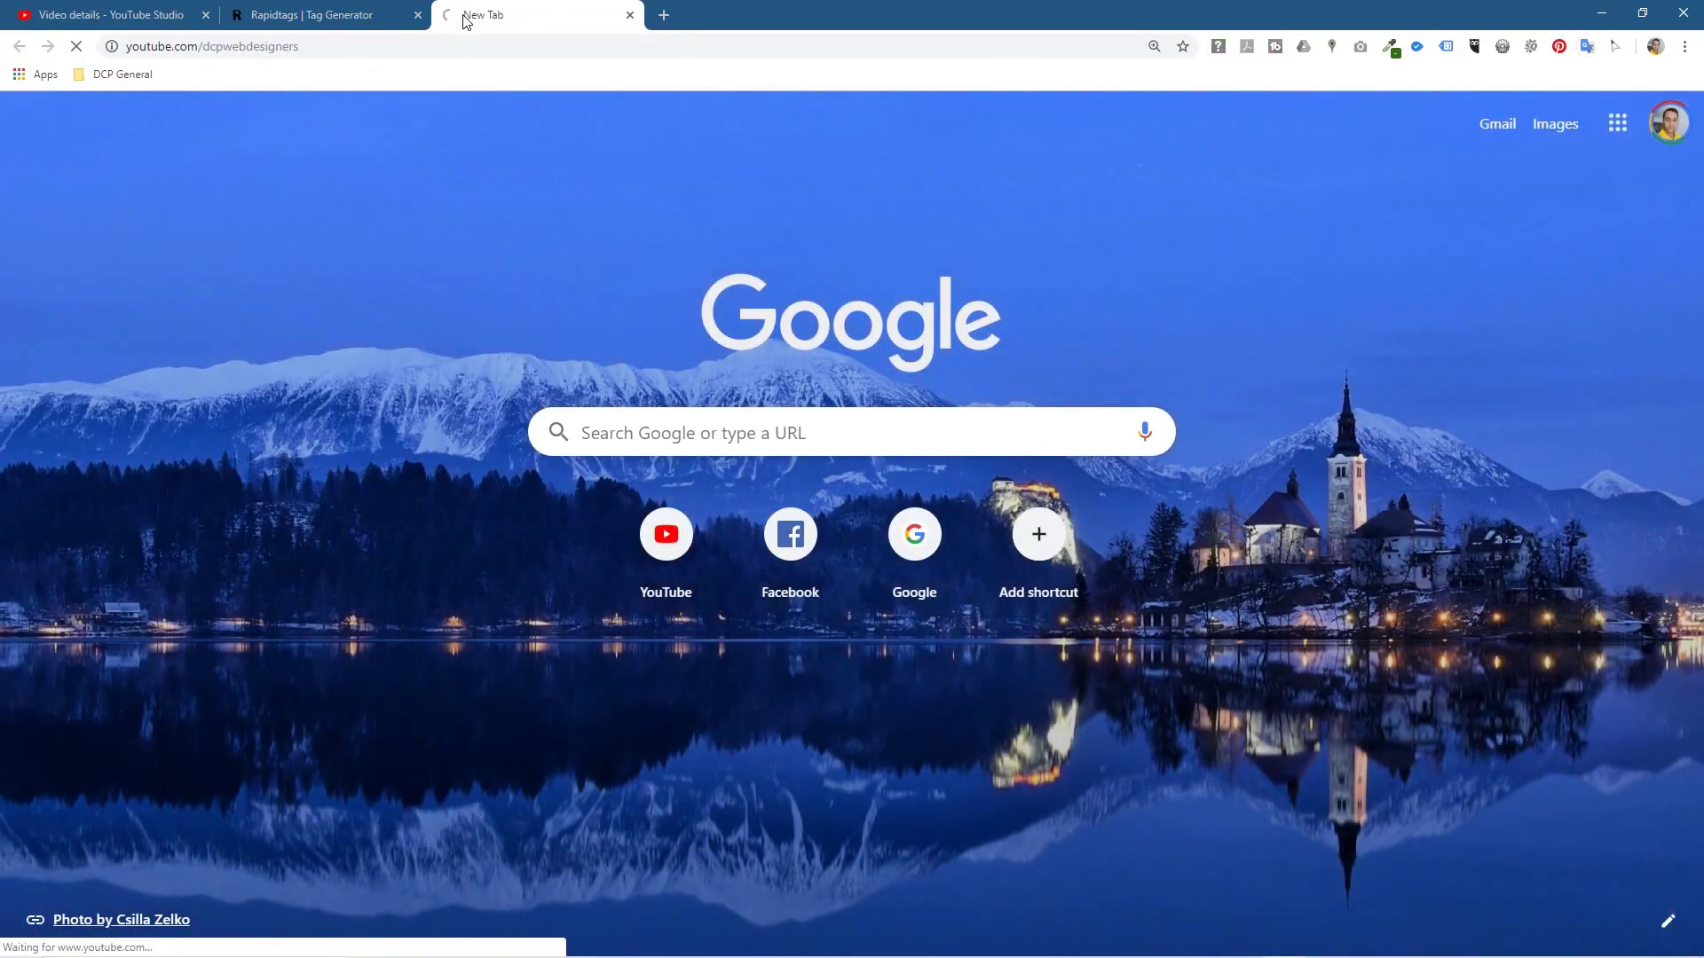
Copy the 'blender particles' tag from the video details and search YouTube for it.
left_click(133, 15)
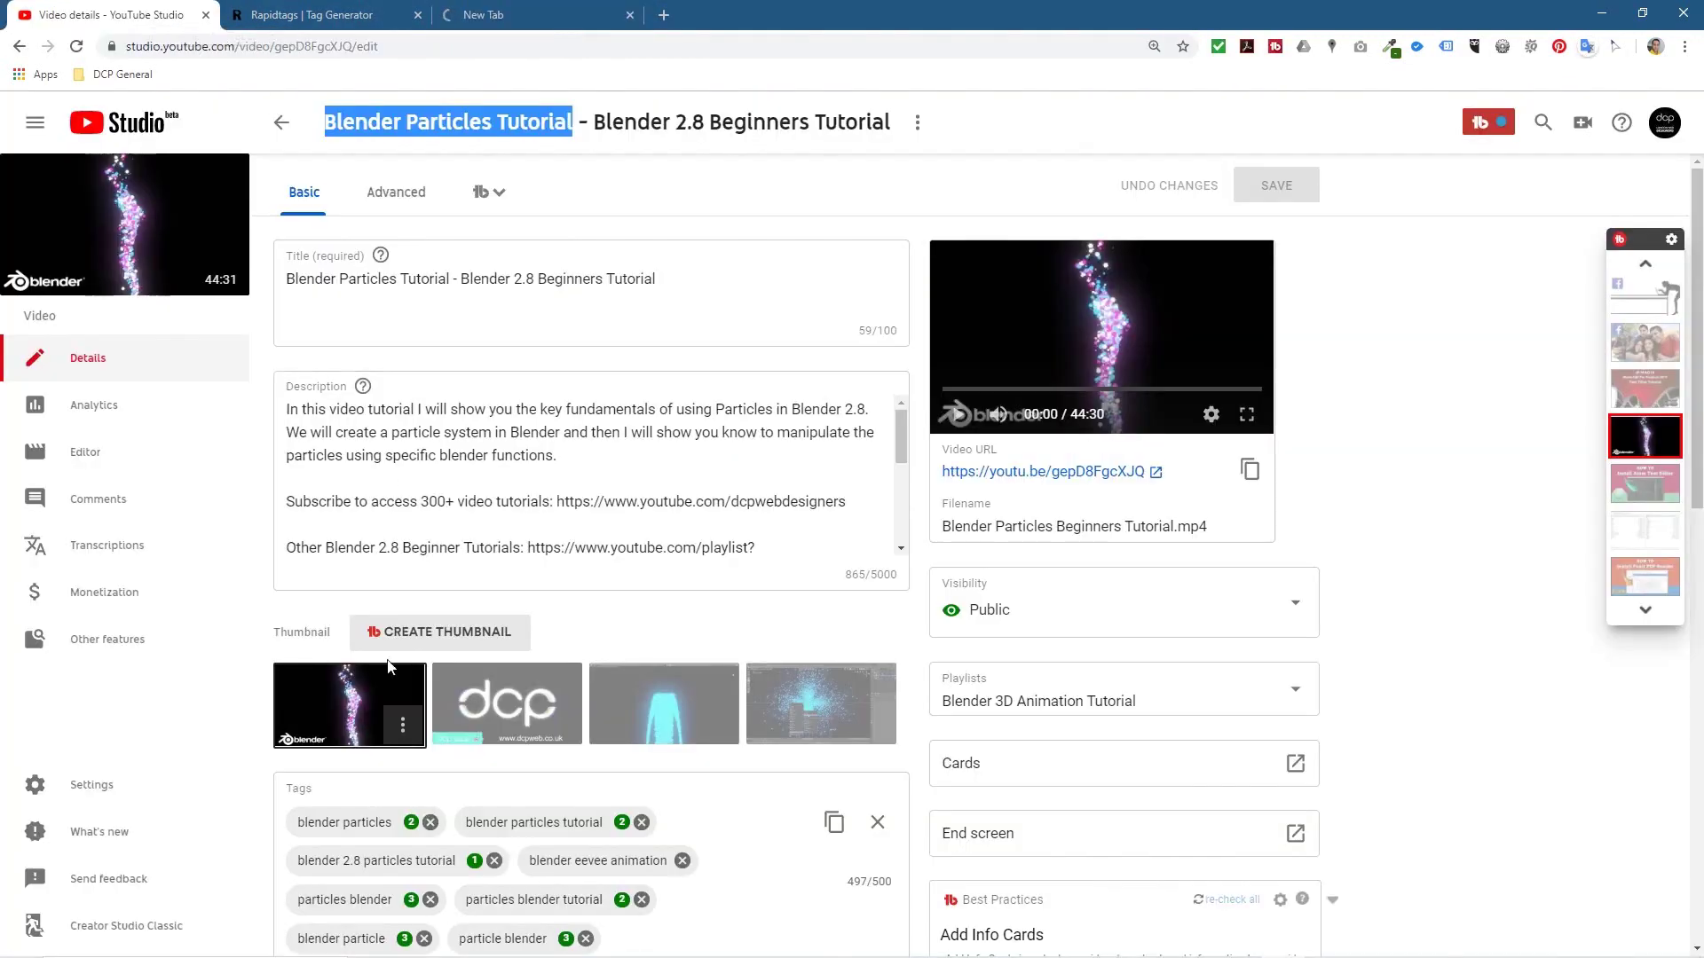
left_click(344, 830)
double_click(346, 824)
key("ctrl+c")
left_click(535, 15)
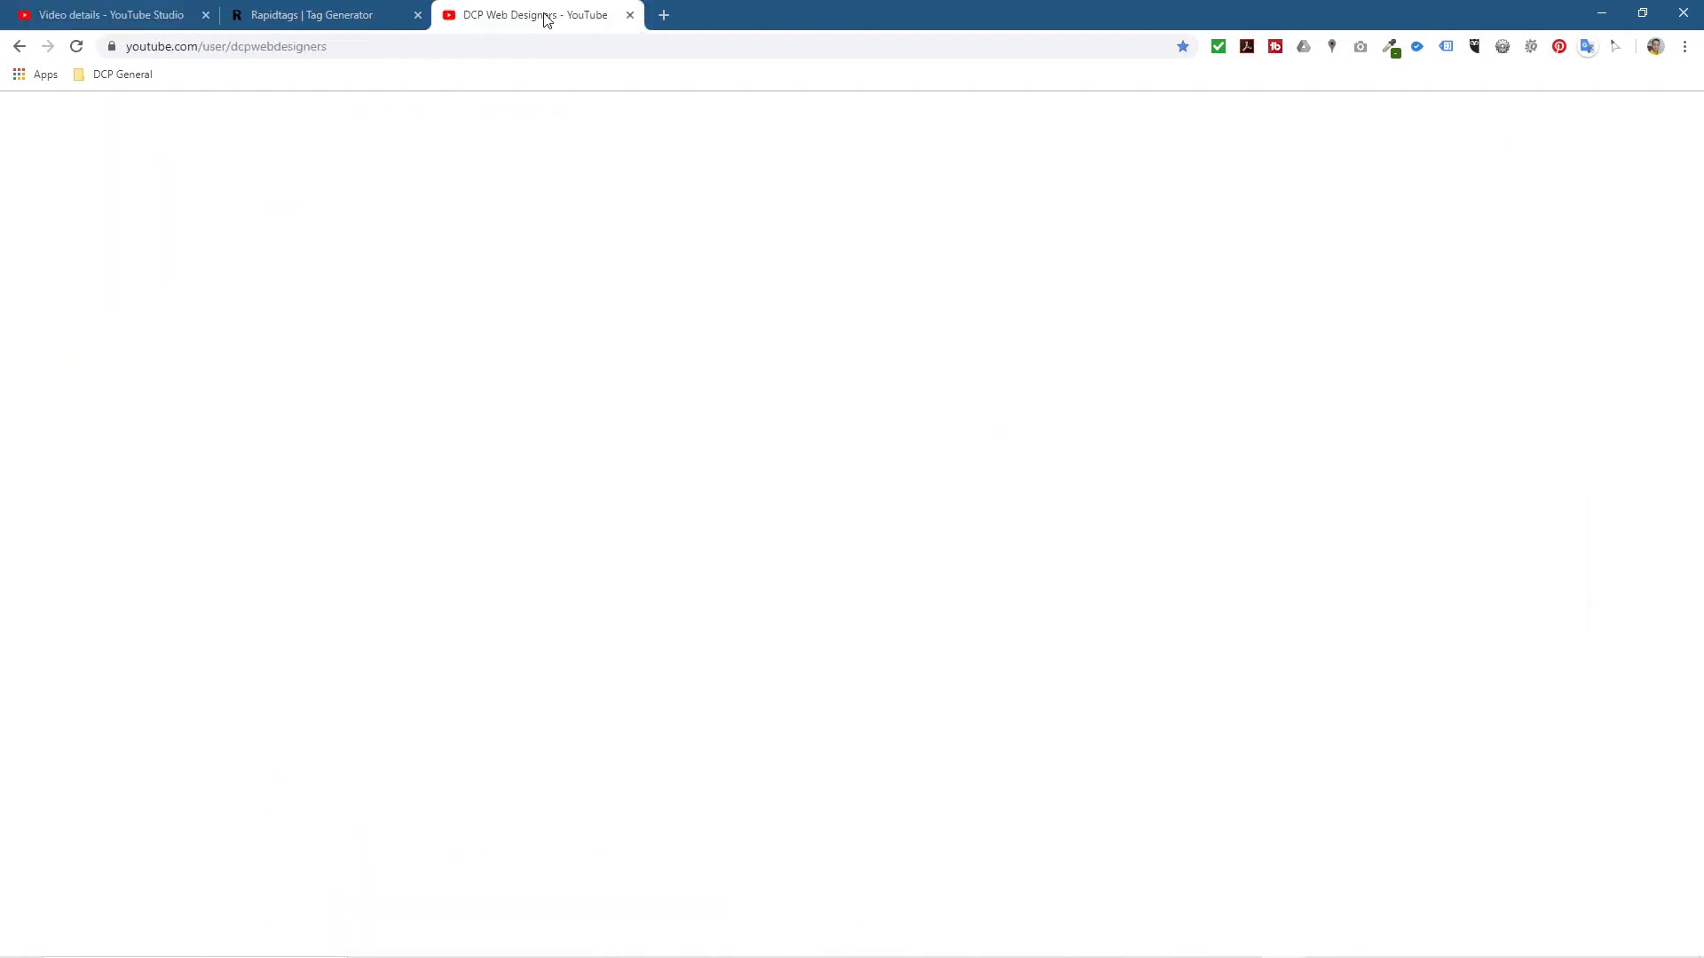
left_click(609, 116)
key("ctrl+v")
key("Return")
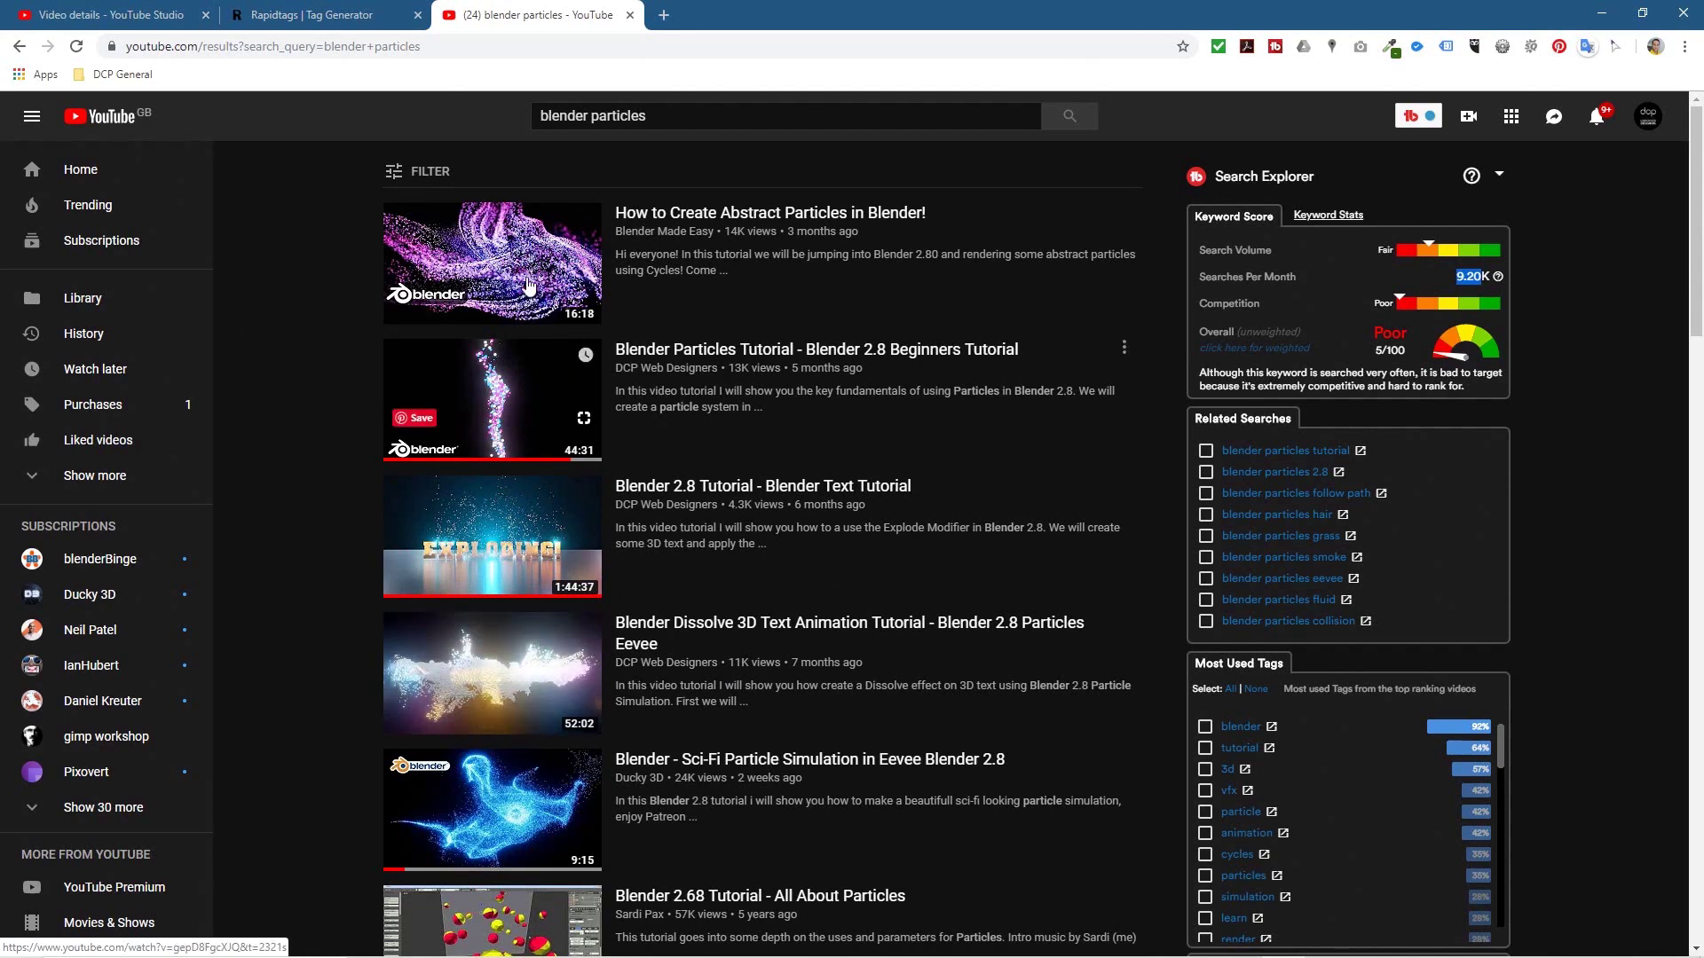
Check the video's tags against the results: tutorial ranked second, keyword score 5/100.
left_click(328, 18)
left_click(124, 15)
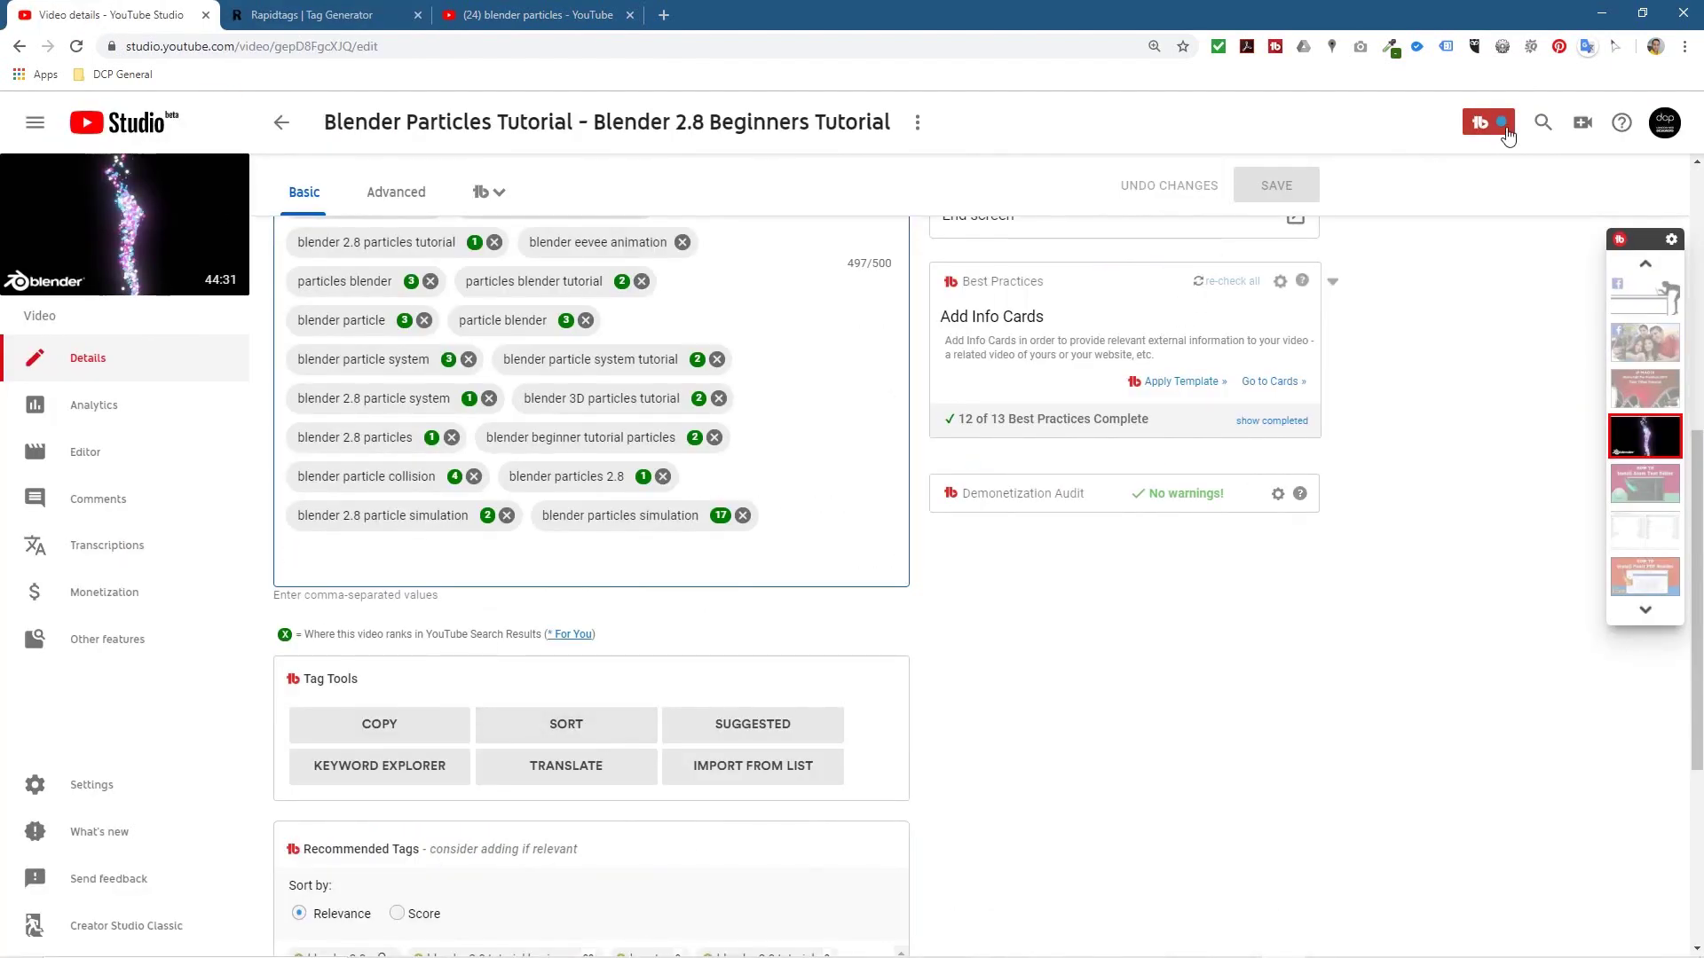
scroll(364, 545, "up", 3)
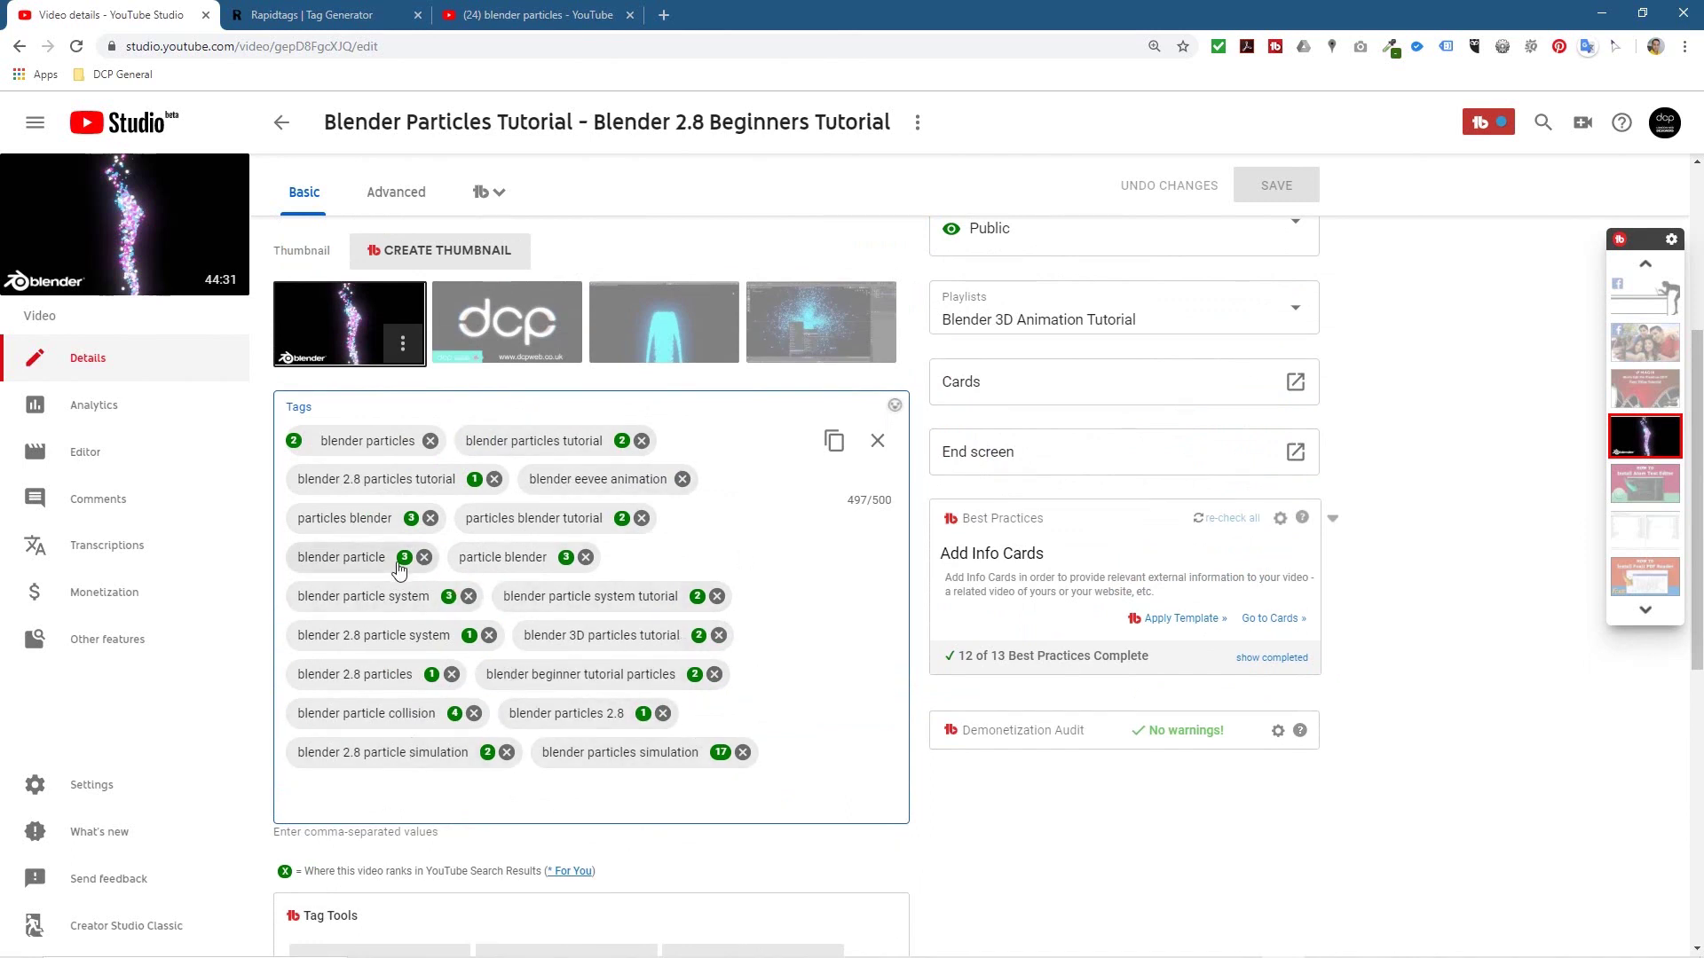
left_click(508, 10)
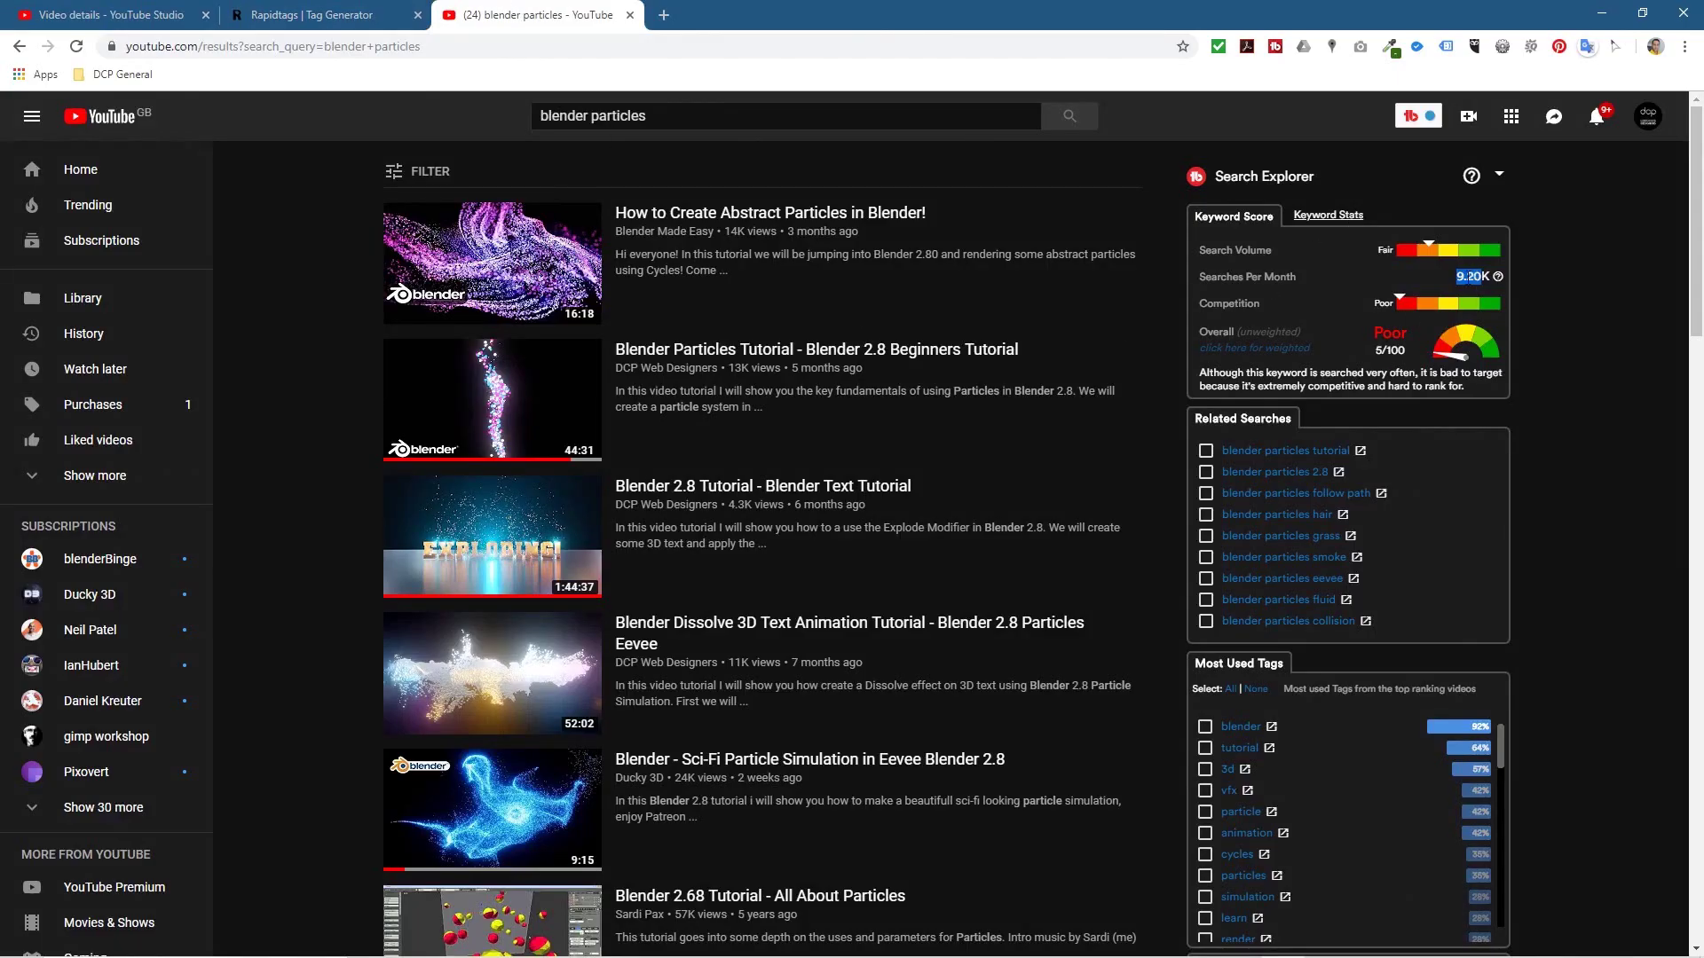